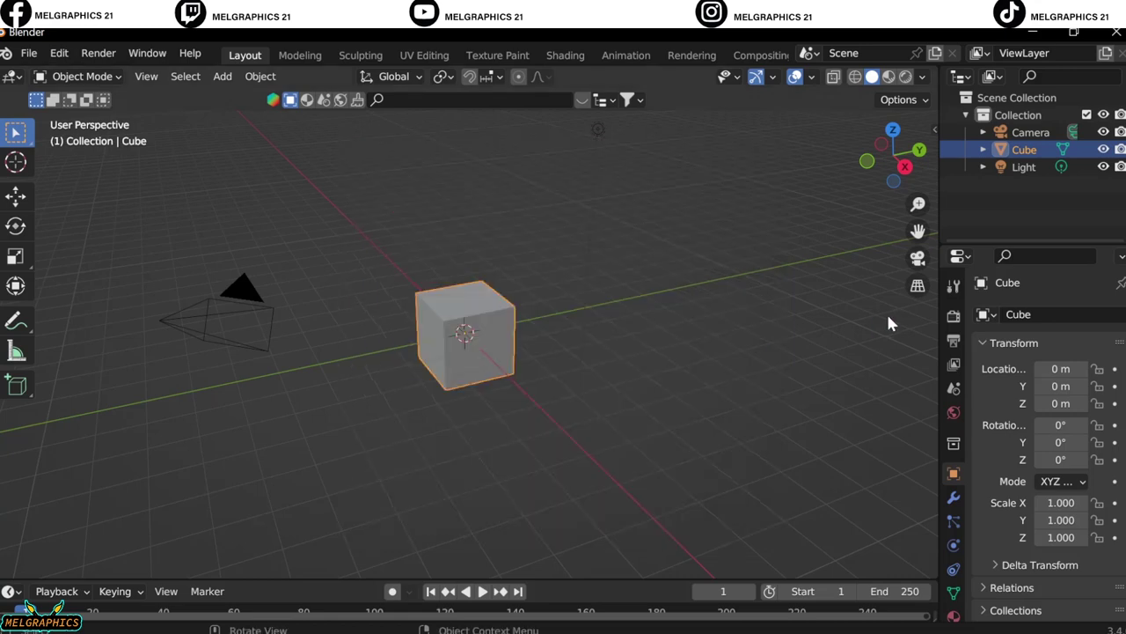
Delete the default camera, cube and light, and add a UV sphere
key(a)
key(Delete)
key(KP_5)
key(KP_1)
key(shift+a)
click(630, 341)
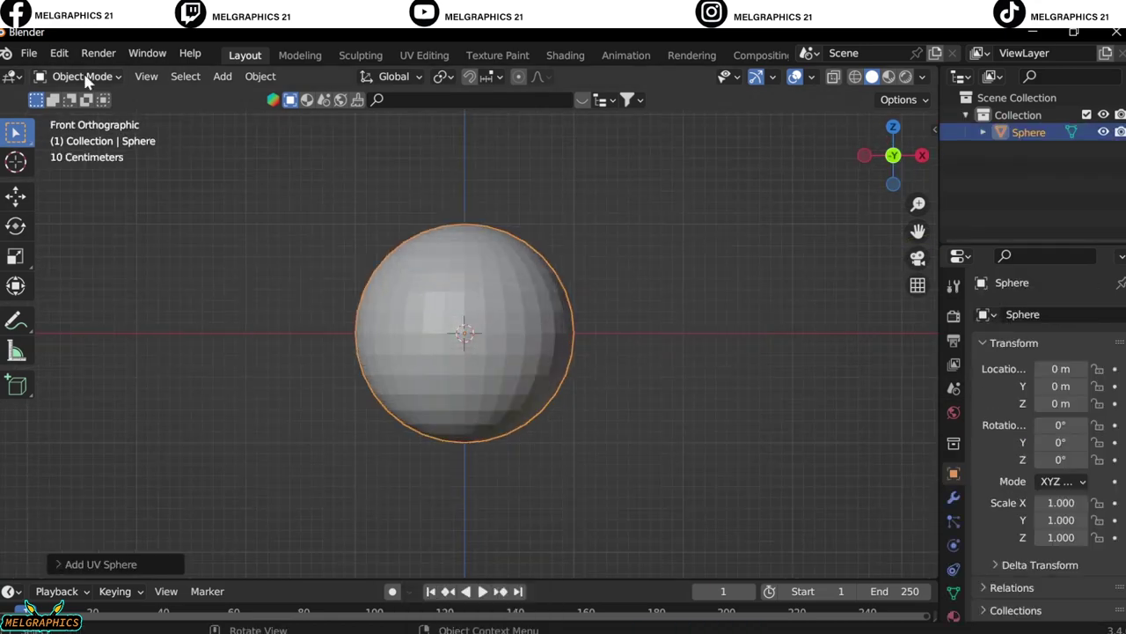
Enter Sculpt Mode with the Grab brush at a 189 px radius
click(81, 76)
click(82, 121)
key(g)
key(f)
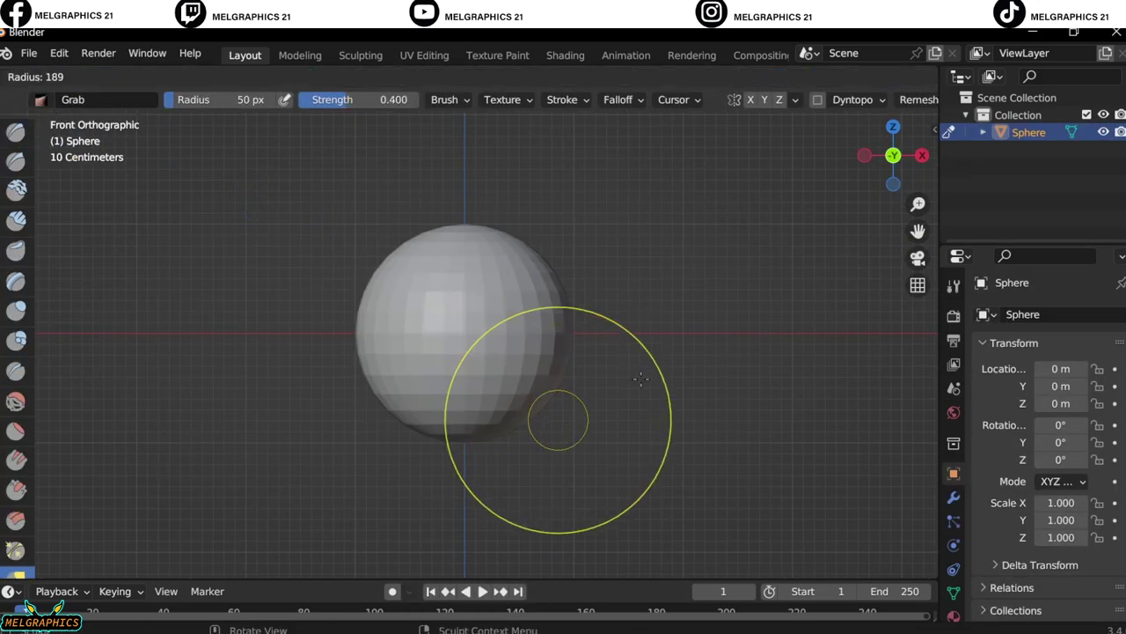
click(563, 414)
Stretch the sphere's lower back into an egg shape with Grab and Snake Hook strokes
alt+middle_drag(563, 414, 555, 308)
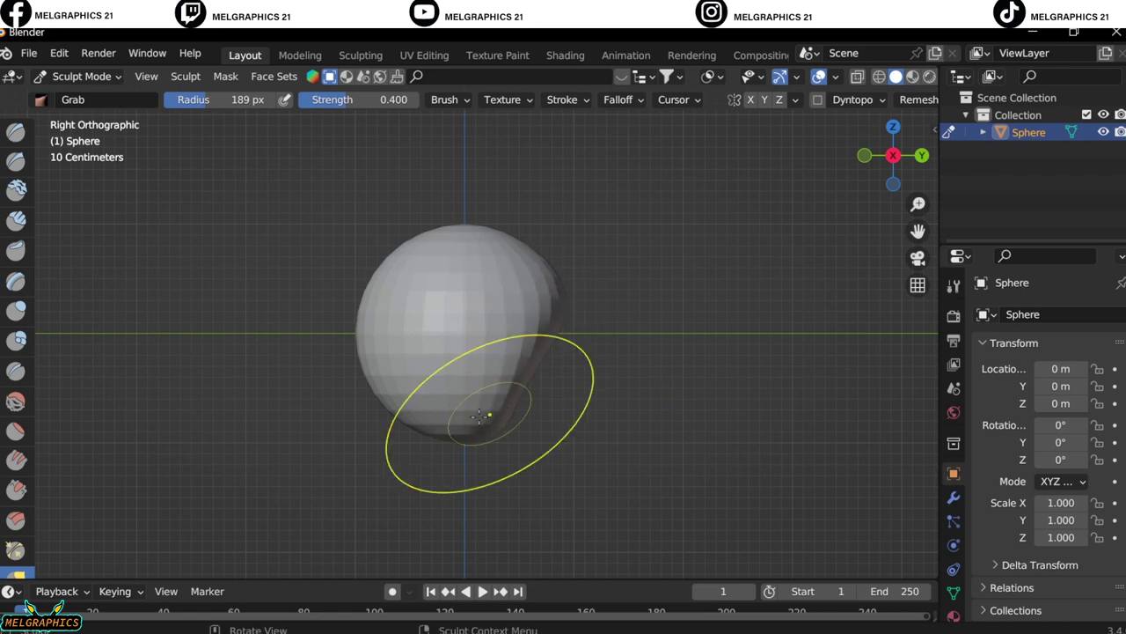
drag(480, 415, 390, 440)
click(16, 519)
drag(458, 423, 448, 466)
key(ctrl+z)
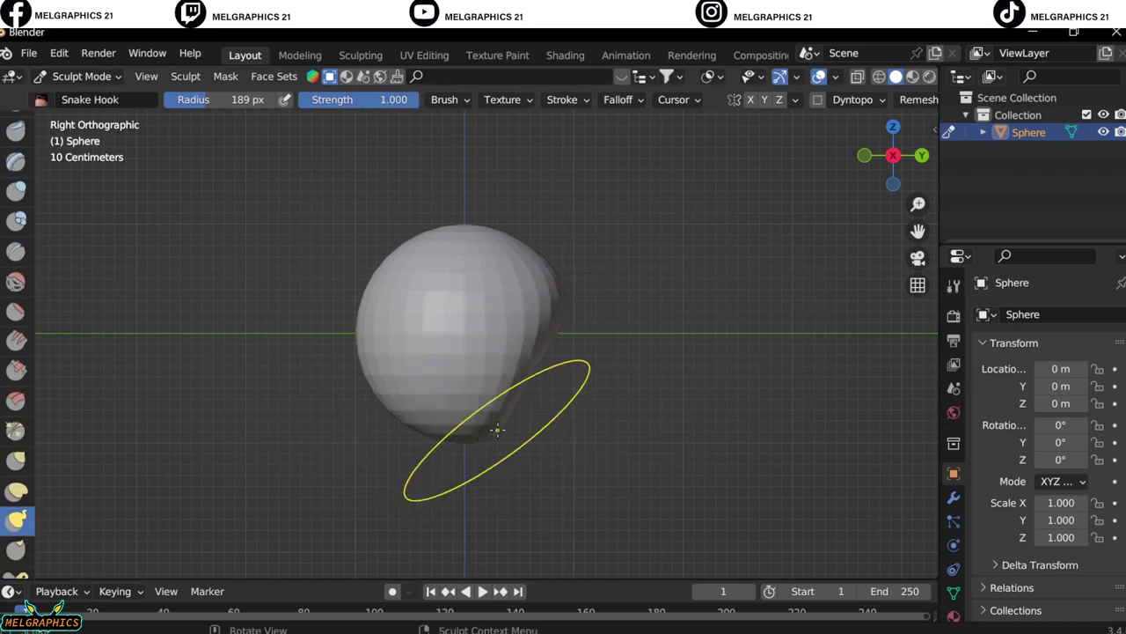
mouse_move(497, 430)
mouse_down()
mouse_move(392, 409)
mouse_move(412, 451)
mouse_up()
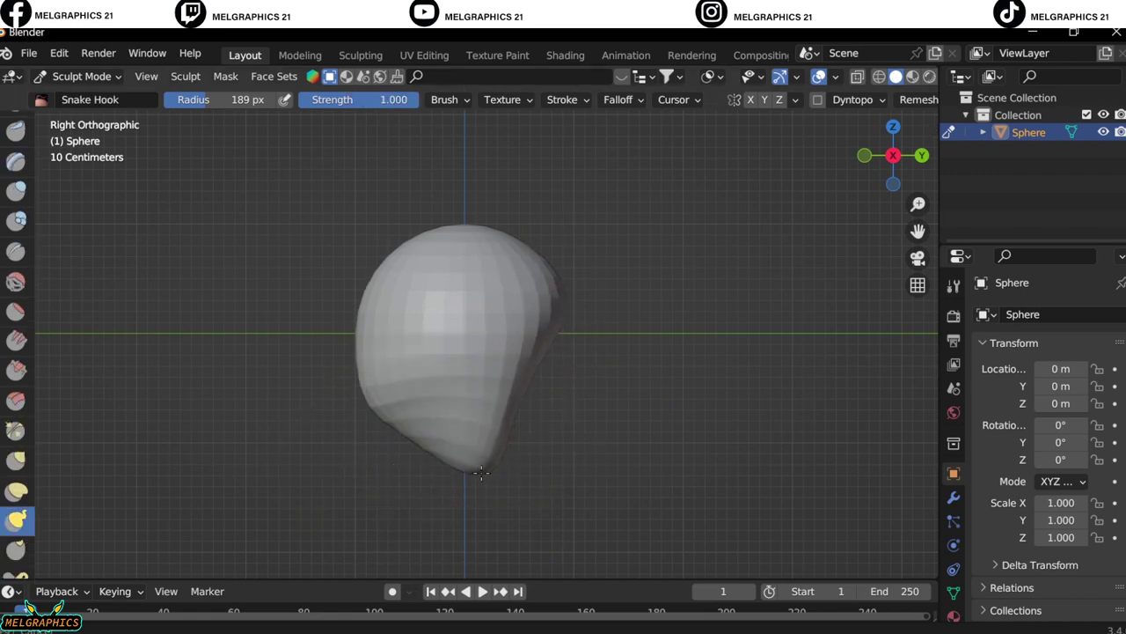
key(KP_1)
key(g)
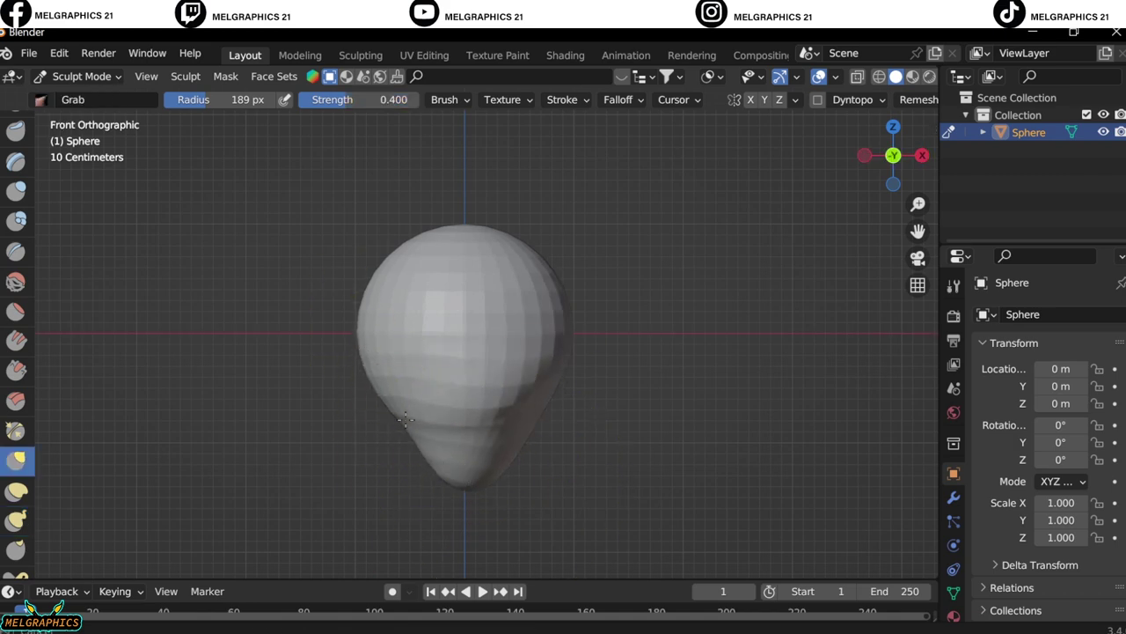
key(ctrl+z)
drag(396, 392, 432, 427)
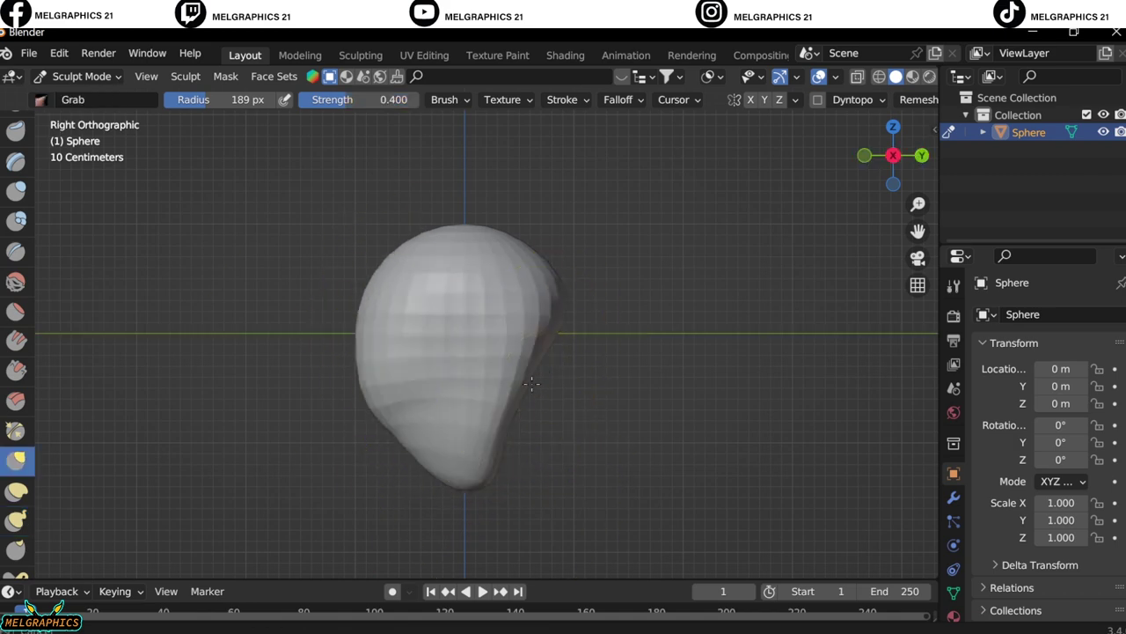
key(ctrl+z)
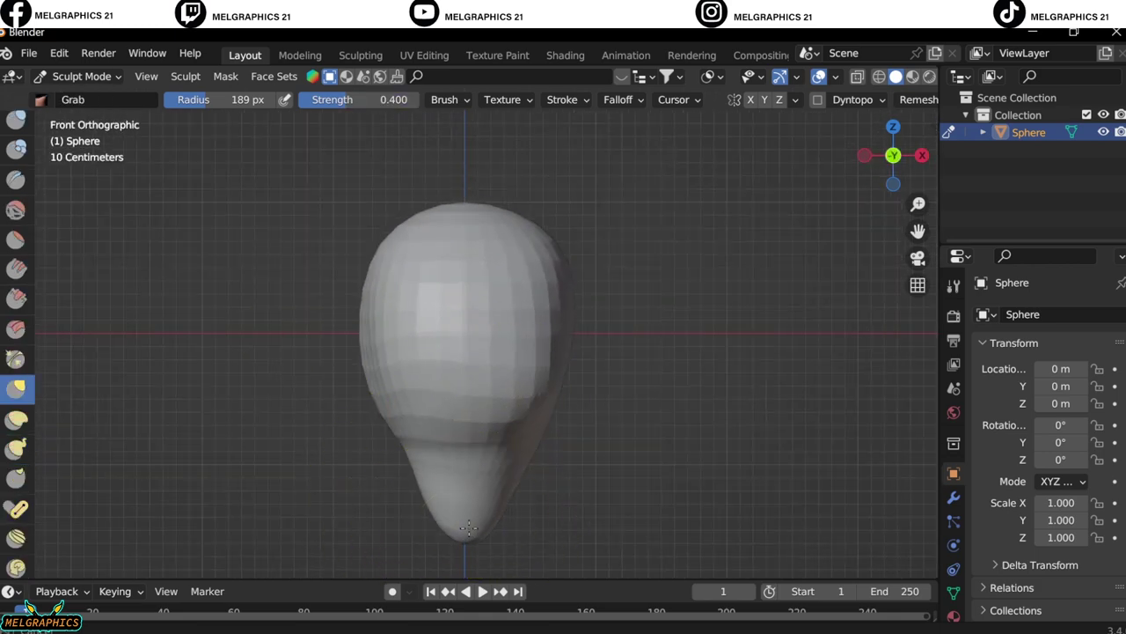
Pull the bottom into a pointed chin and push the lower front of the head up
key(KP_3)
key(k)
drag(361, 461, 387, 510)
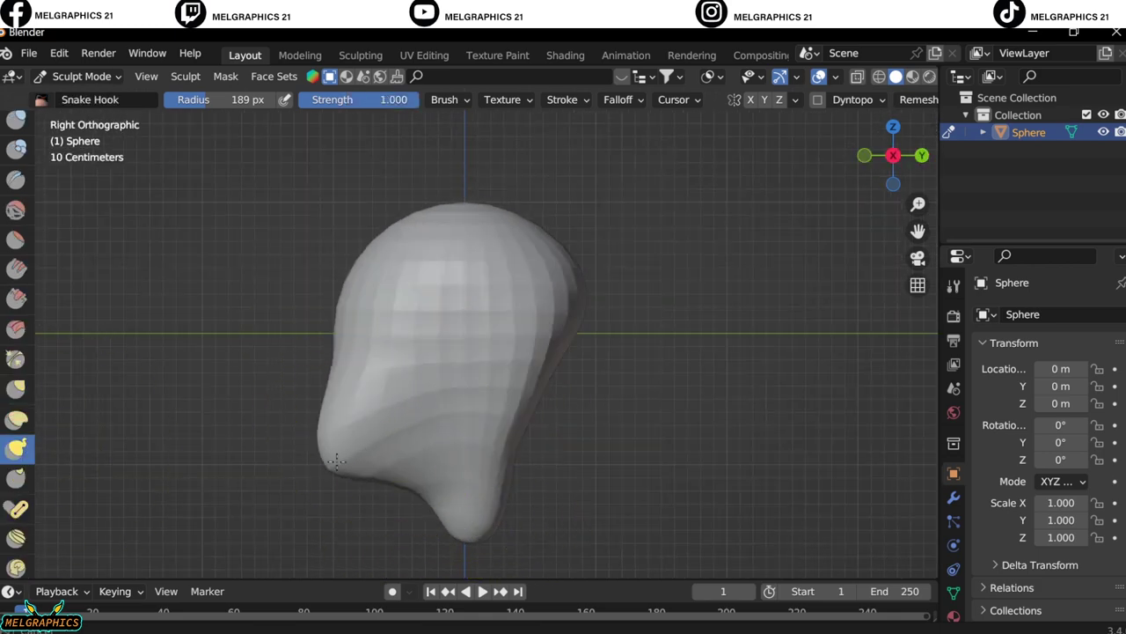
key(ctrl+z)
key(KP_1)
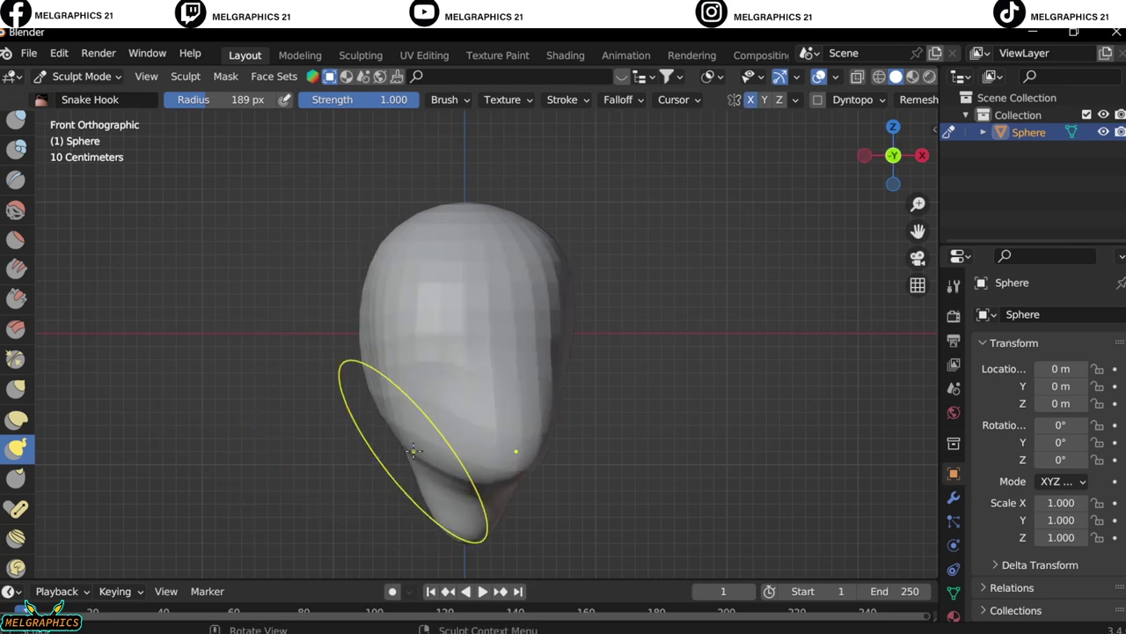
key(g)
drag(409, 484, 421, 519)
key(KP_3)
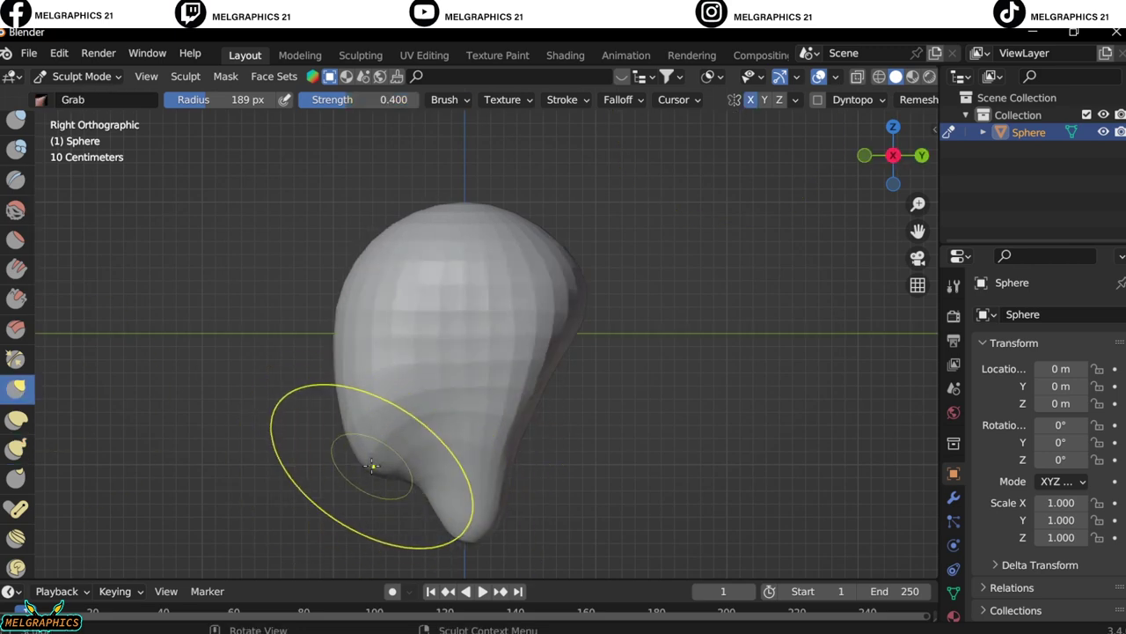
drag(372, 460, 383, 446)
Compare front and side views to check the head's overall shape
key(KP_1)
key(KP_3)
key(KP_1)
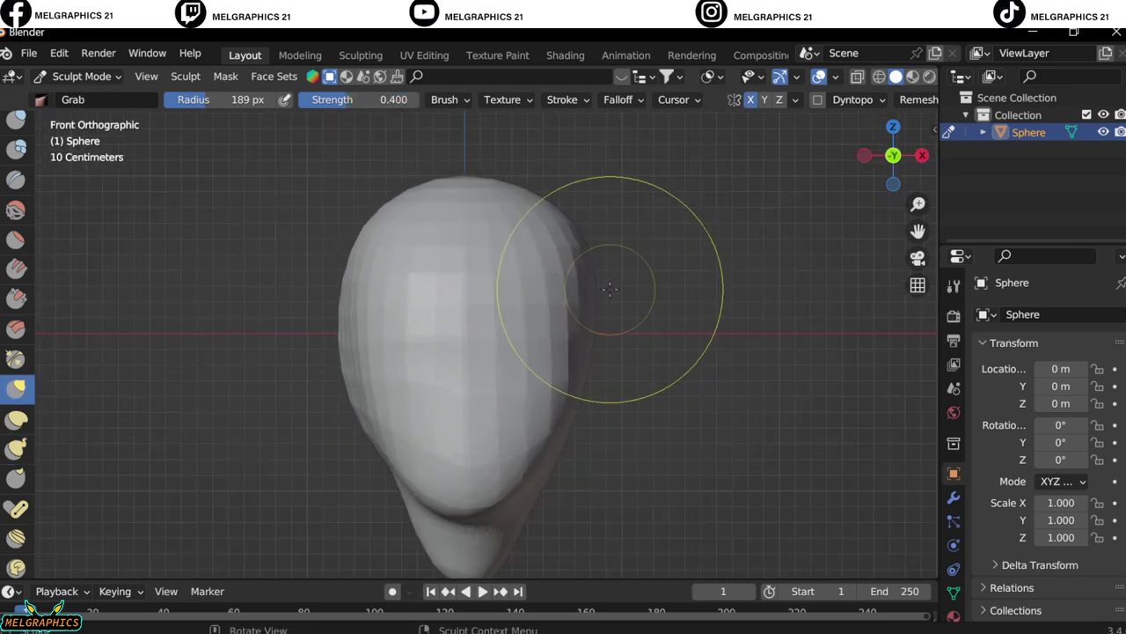
key(KP_3)
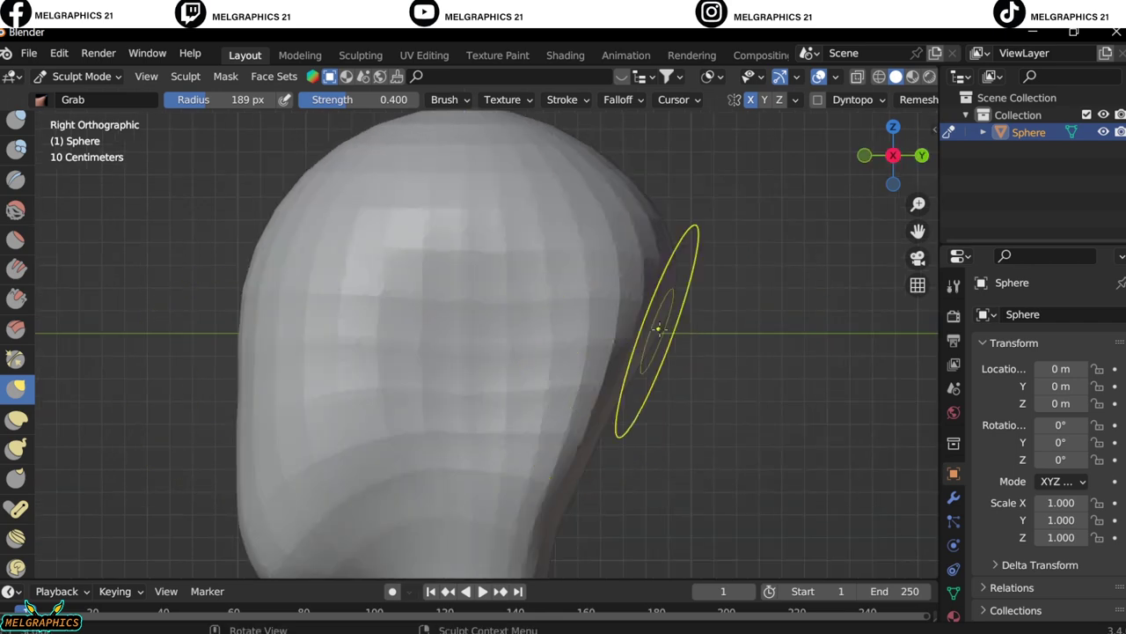
key(KP_1)
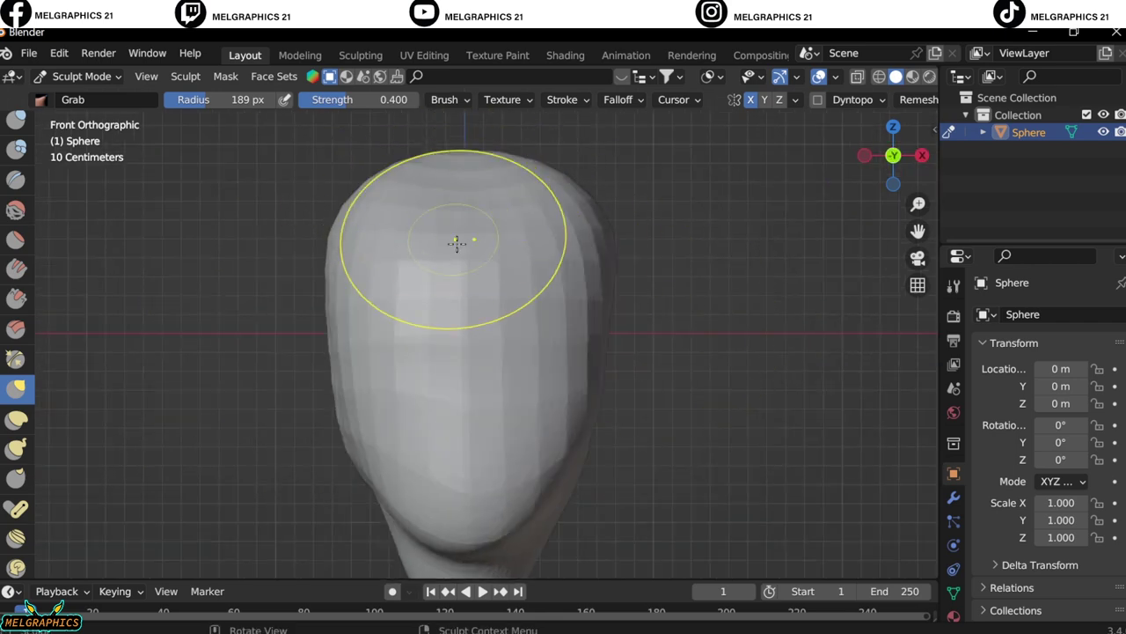
key(KP_3)
key(KP_1)
scroll(284, 272, up, 2)
scroll(16, 458, down, 2)
Cut almond eye sockets into the upper face with Lasso Trim, undoing one cut
scroll(16, 497, down, 5)
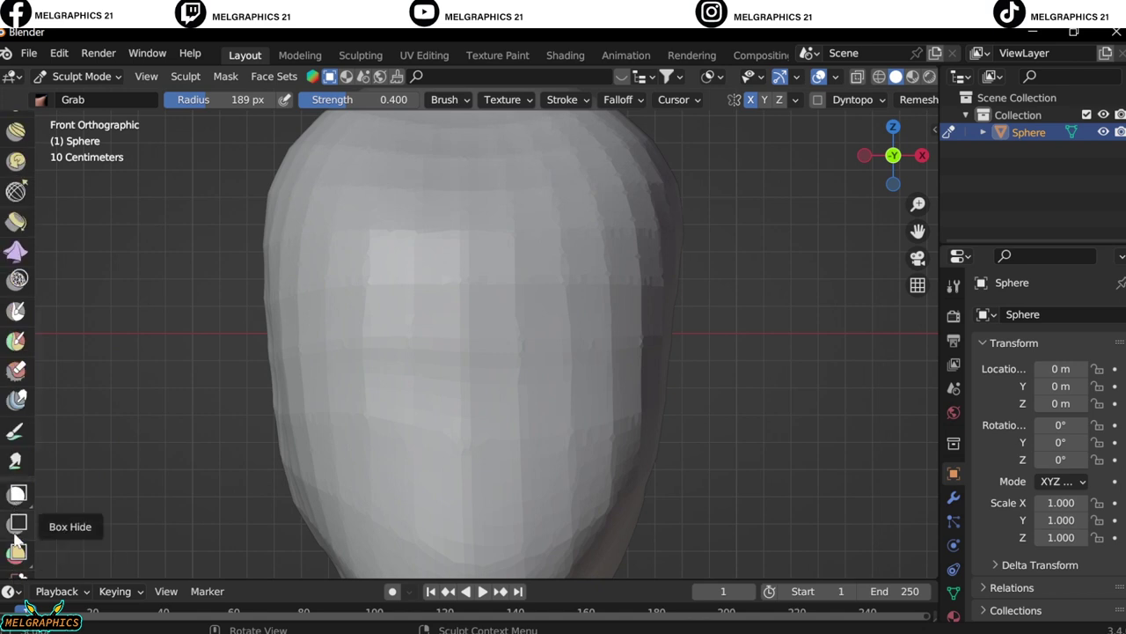
drag(16, 534, 50, 573)
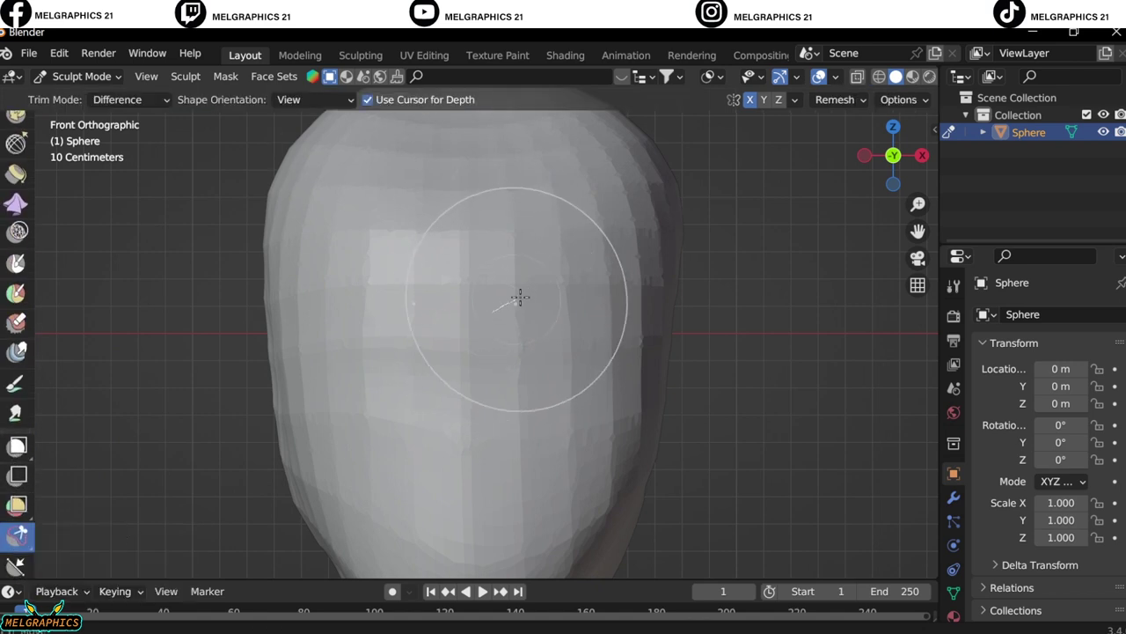
mouse_move(520, 298)
mouse_down()
mouse_move(554, 316)
mouse_move(515, 315)
mouse_up()
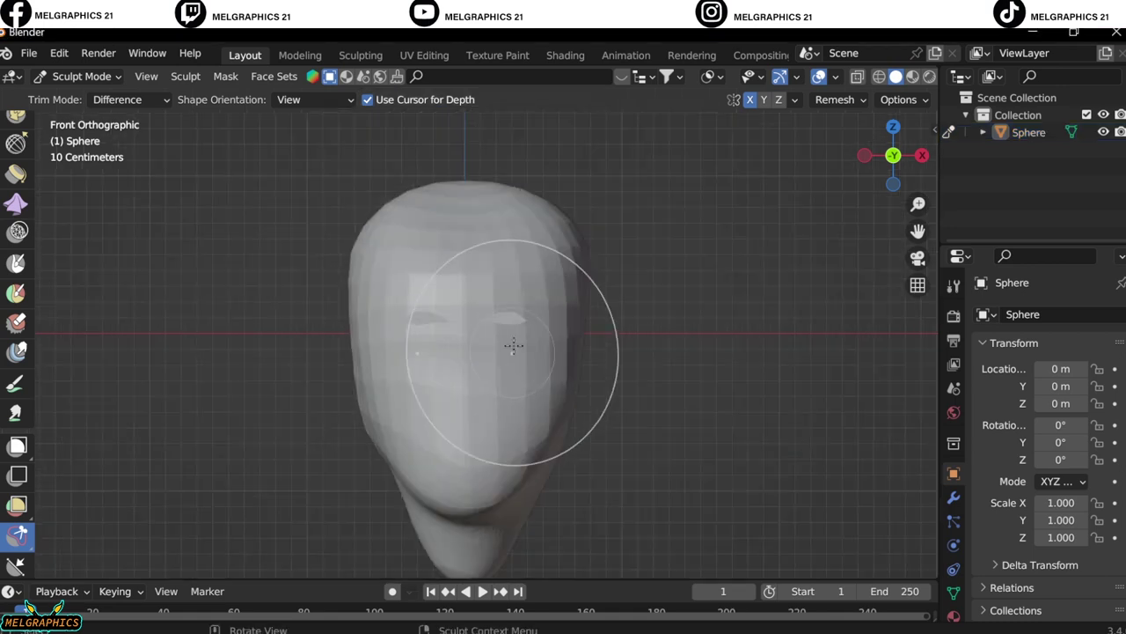
key(ctrl+z)
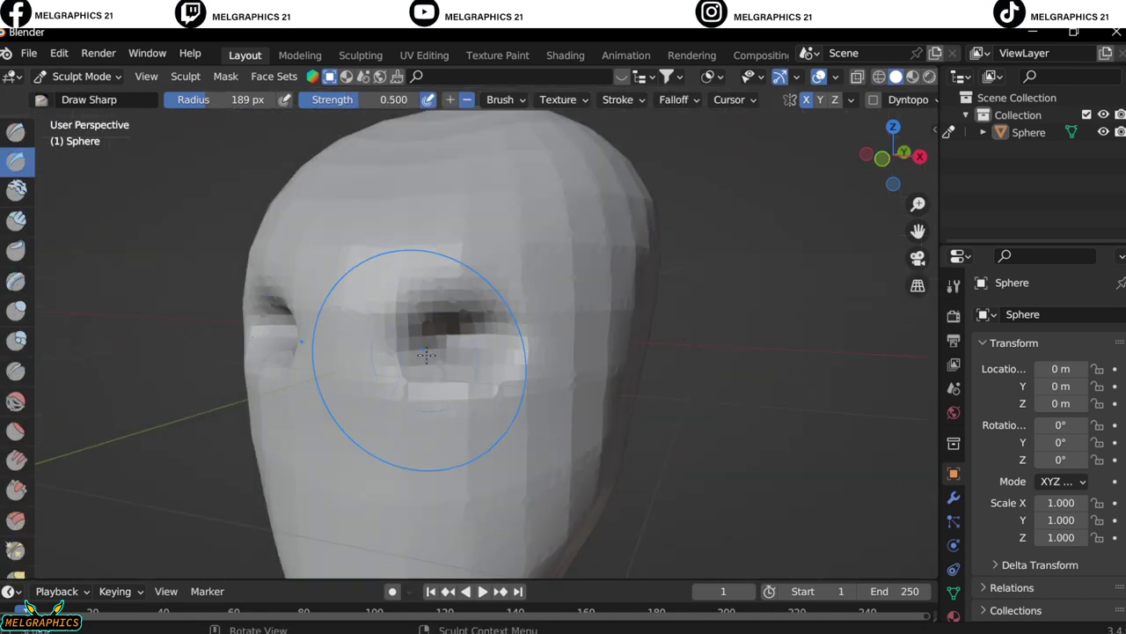
Pull the back of the skull outward with the Snake Hook brush
middle_drag(415, 327, 253, 328)
key(k)
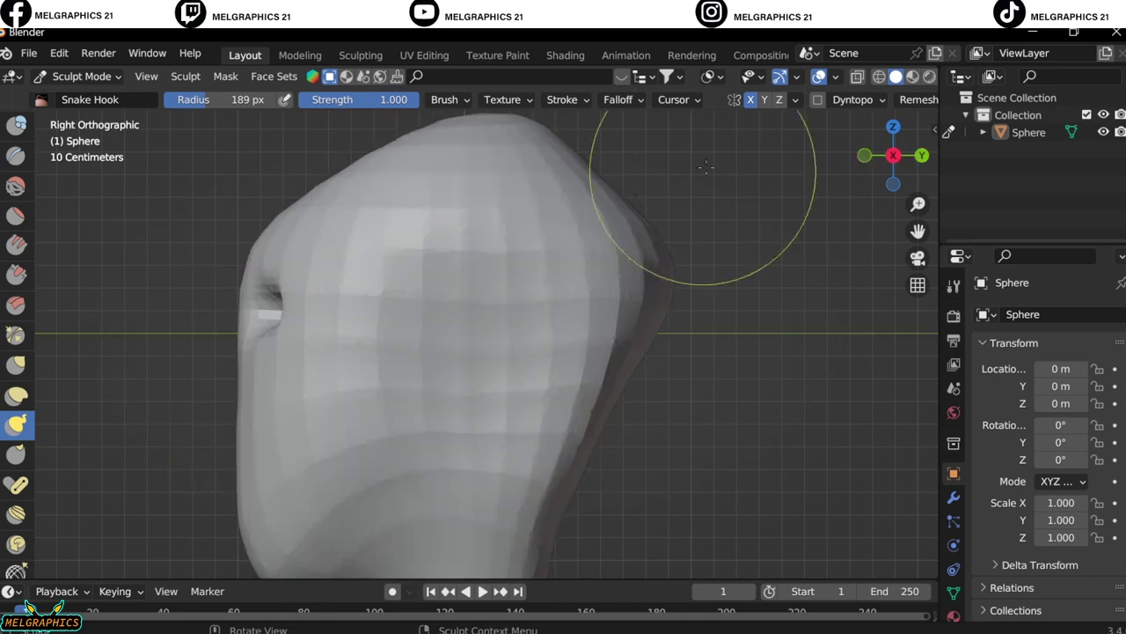
mouse_move(678, 188)
middle_down()
mouse_move(381, 352)
mouse_move(178, 414)
middle_up()
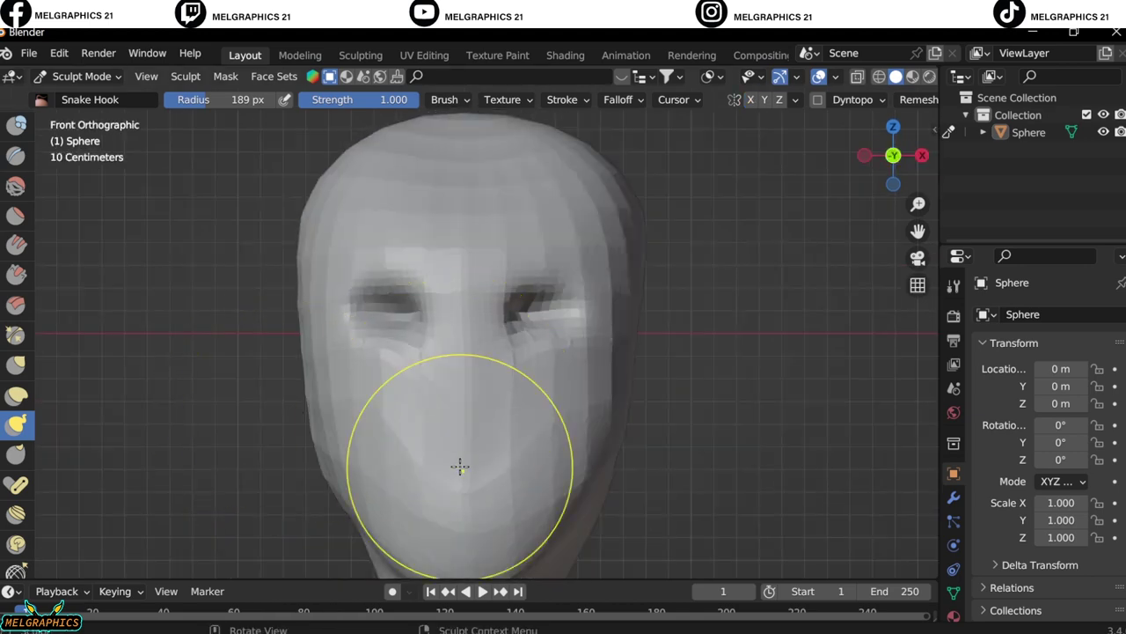
mouse_move(490, 432)
middle_down()
mouse_move(281, 375)
mouse_move(390, 414)
mouse_move(207, 455)
middle_up()
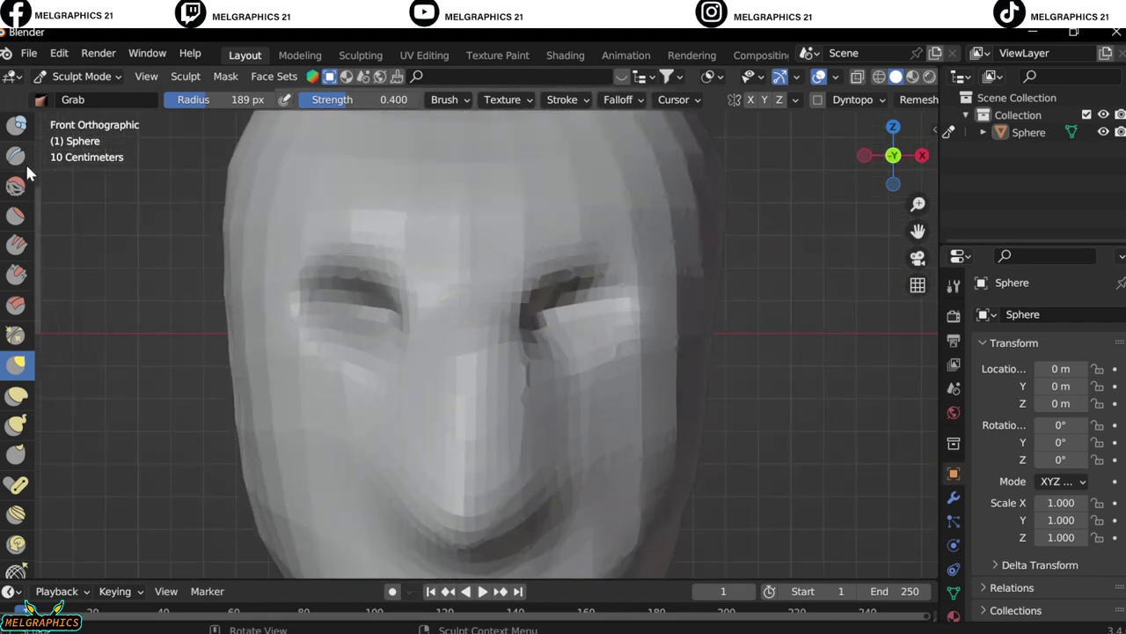
Sculpt the brow and eye sockets with Draw Sharp, checking front and three-quarter views
click(16, 161)
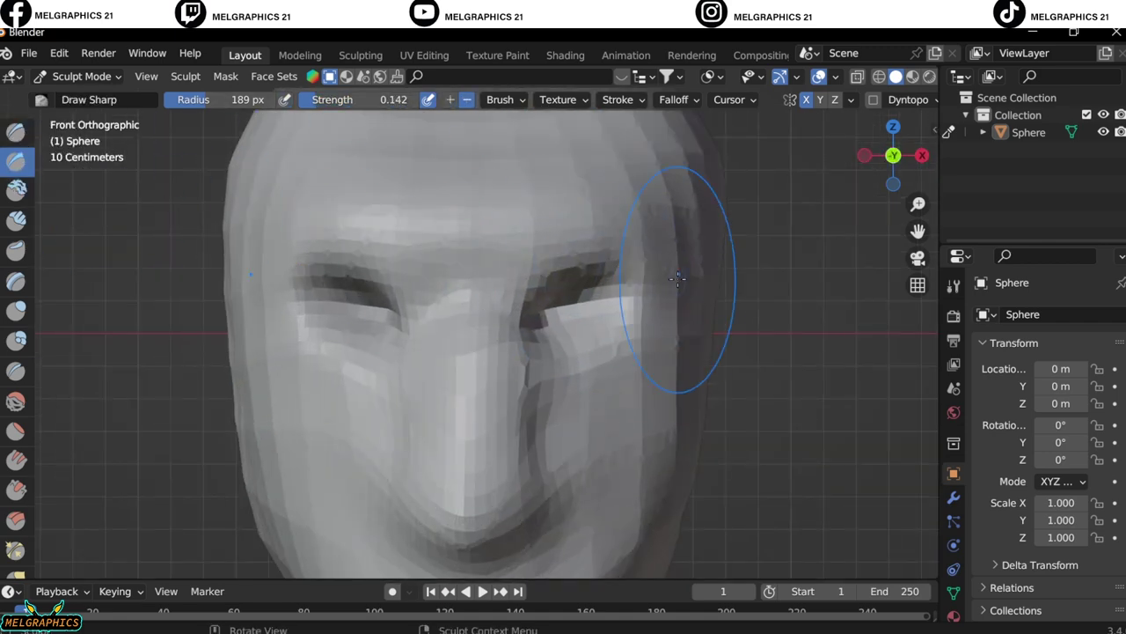
middle_drag(524, 433, 510, 370)
key(KP_1)
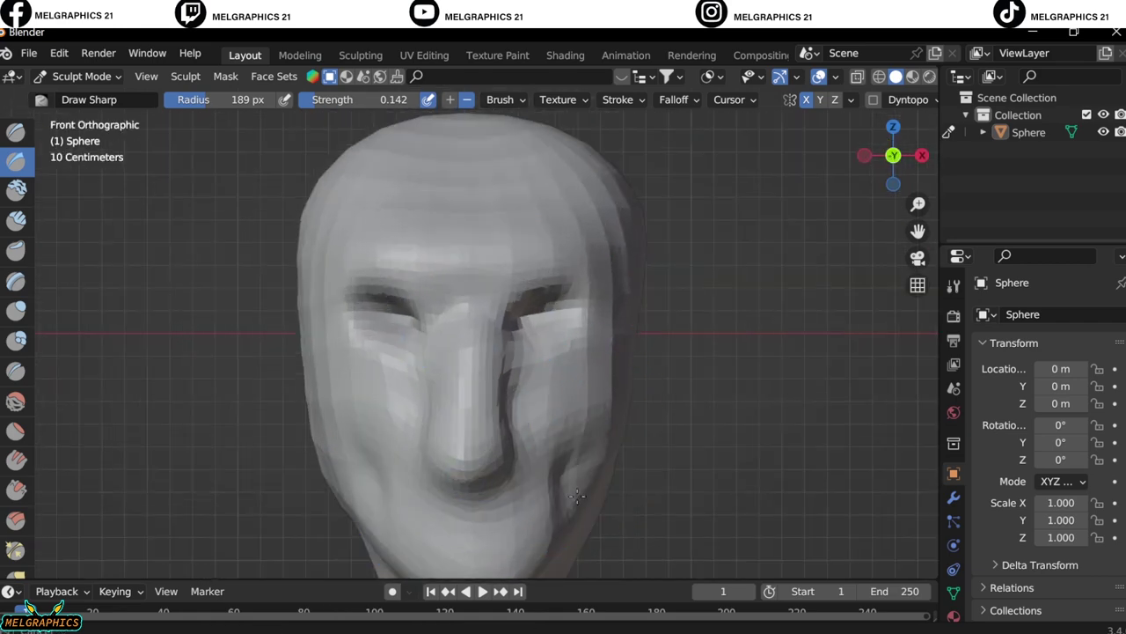
scroll(572, 510, up, 2)
mouse_move(641, 502)
middle_down()
mouse_move(659, 415)
mouse_move(487, 503)
middle_up()
middle_drag(529, 380, 522, 437)
key(KP_1)
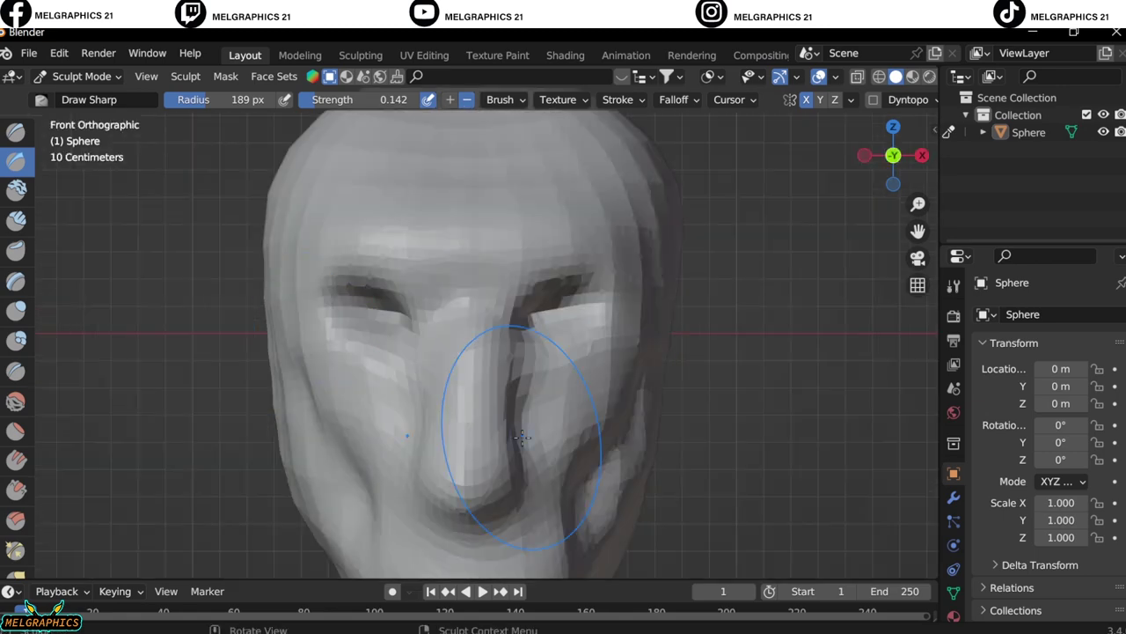
scroll(335, 260, up, 1)
middle_drag(429, 293, 493, 299)
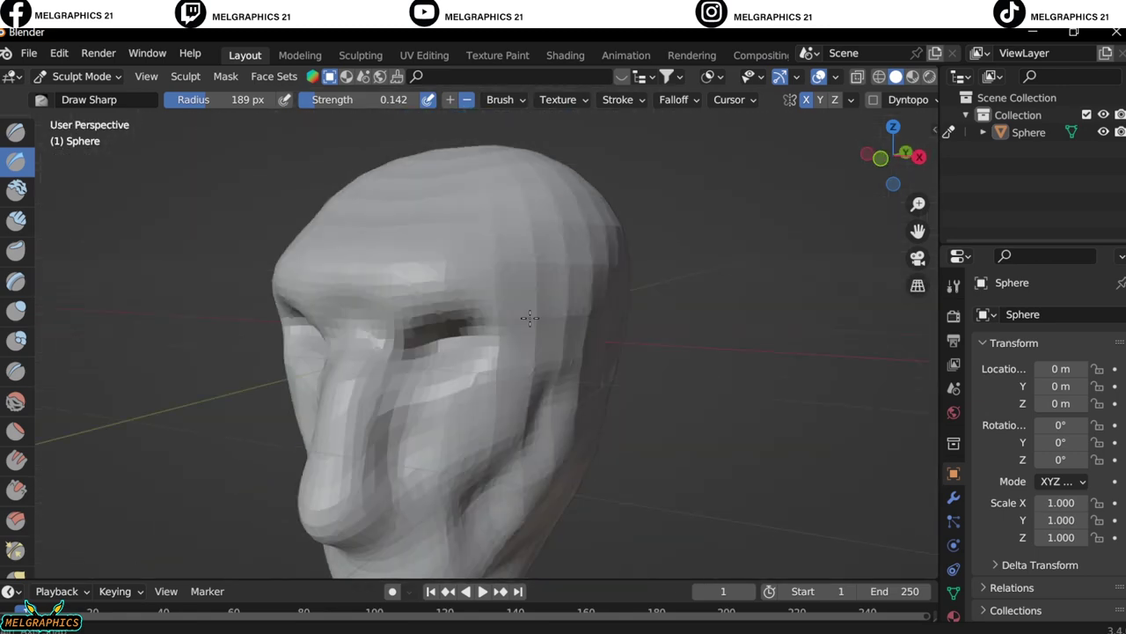
key(KP_1)
key(x)
Grab the nose and cheek area outward into a long nose and inspect the result
scroll(598, 219, down, 4)
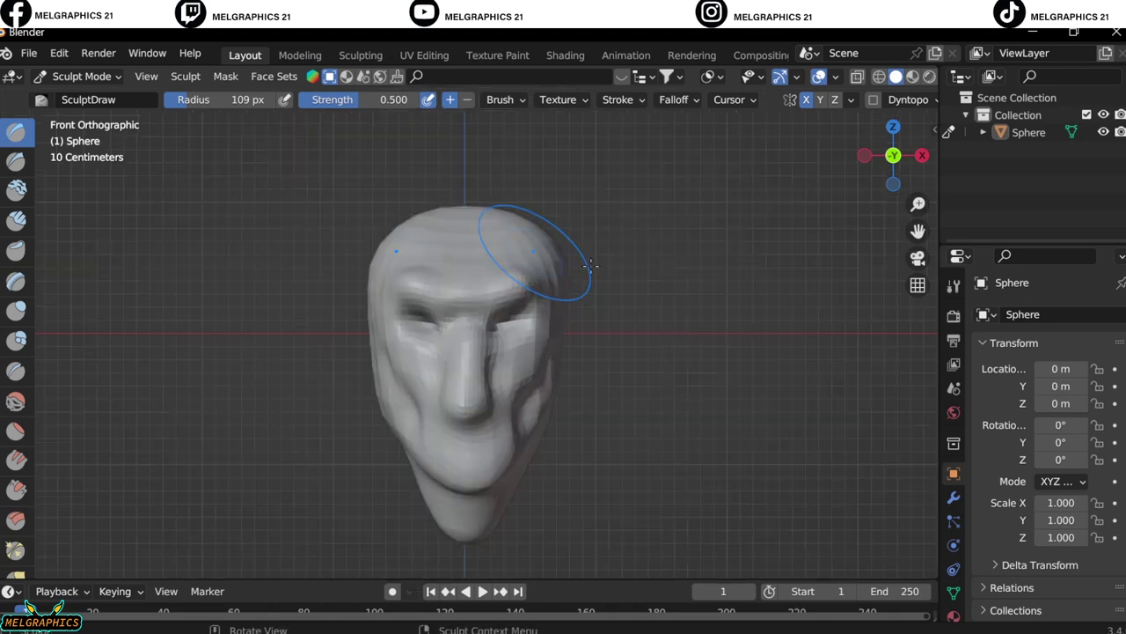
middle_drag(553, 226, 432, 290)
key(KP_1)
key(g)
drag(454, 350, 556, 376)
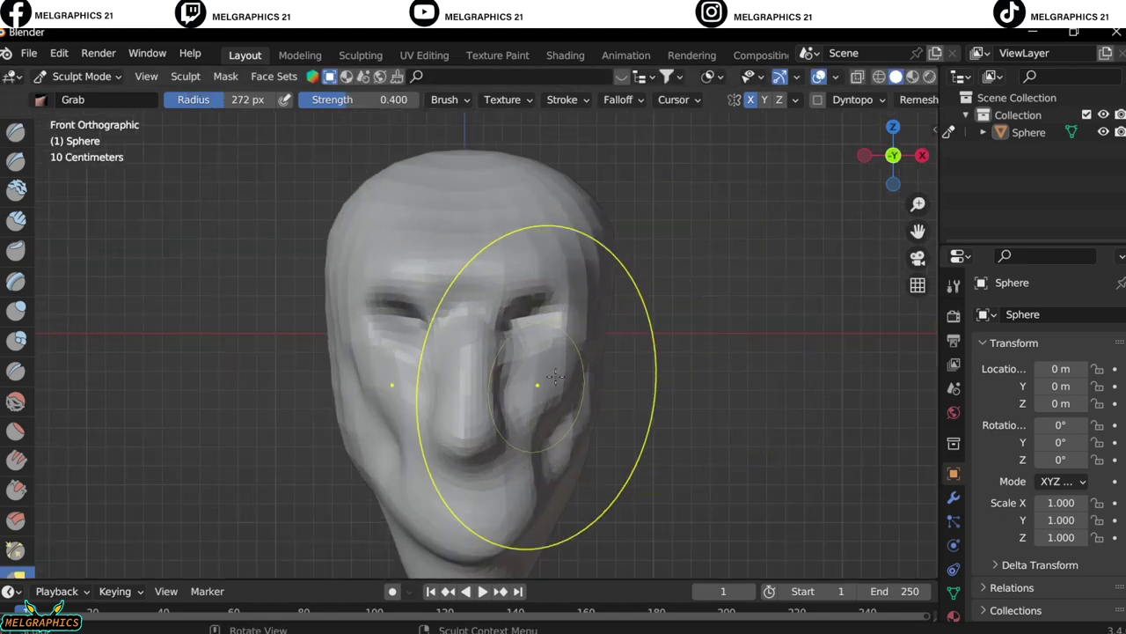
middle_drag(550, 453, 483, 340)
scroll(483, 340, down, 3)
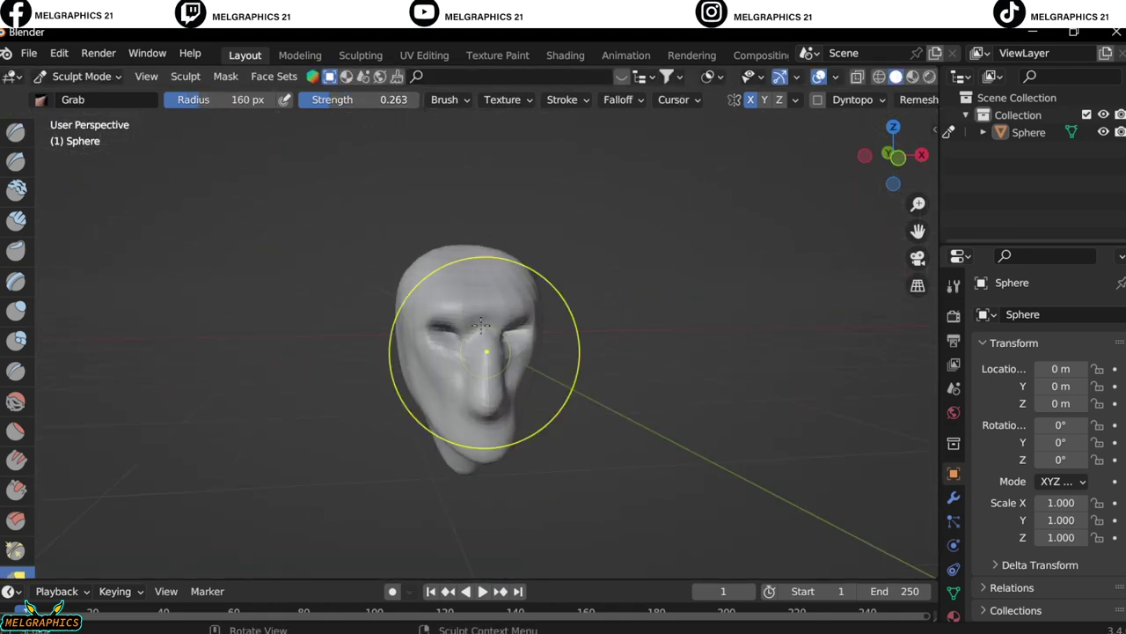
scroll(528, 352, up, 4)
key(KP_1)
middle_drag(547, 354, 630, 428)
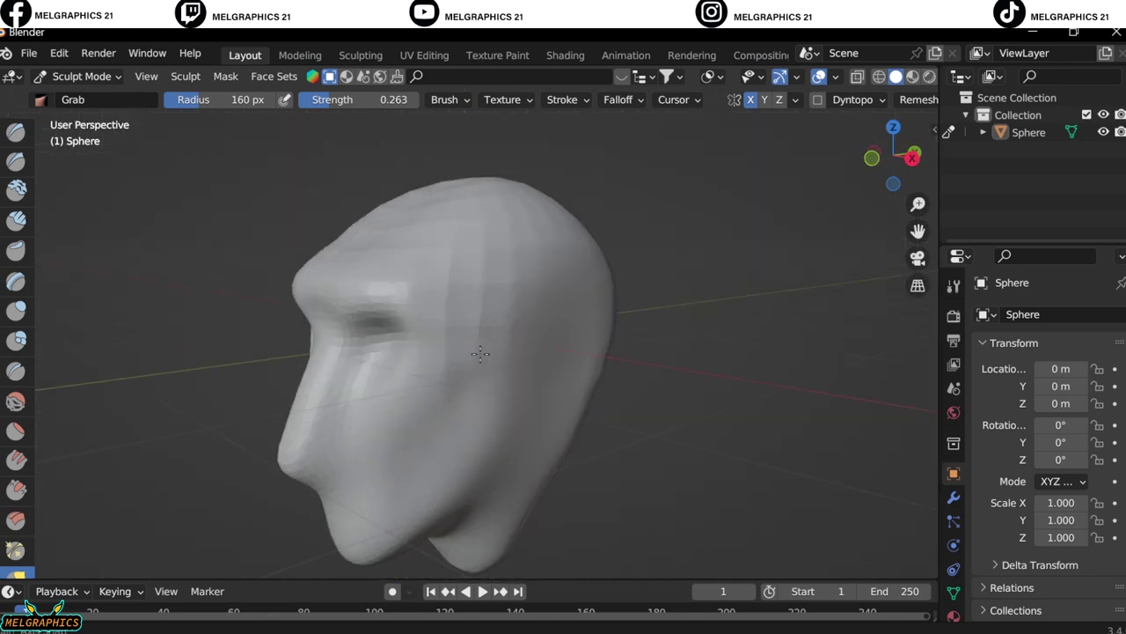
key(KP_1)
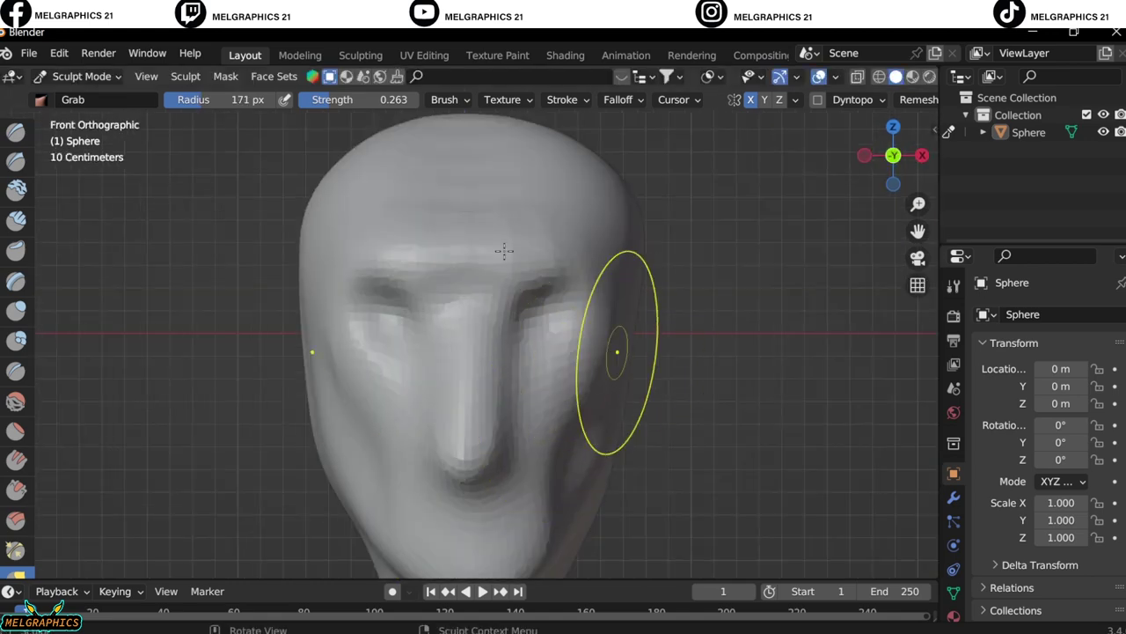
mouse_move(552, 287)
middle_down()
mouse_move(649, 390)
mouse_move(427, 340)
mouse_move(648, 448)
middle_up()
Return to Object Mode and apply Shade Smooth to the head
key(KP_1)
click(80, 75)
click(88, 92)
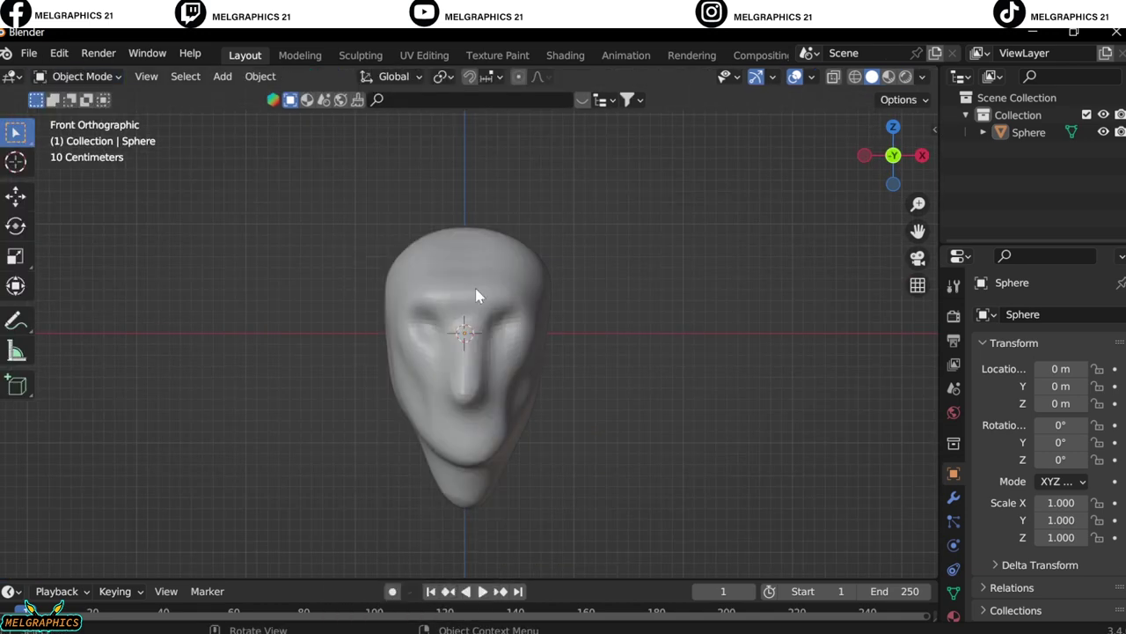
right_click(475, 288)
click(465, 289)
middle_drag(465, 290, 459, 348)
Set brush strength to 0.500 and carve sharp grooves into the upper back of the head
scroll(598, 314, up, 3)
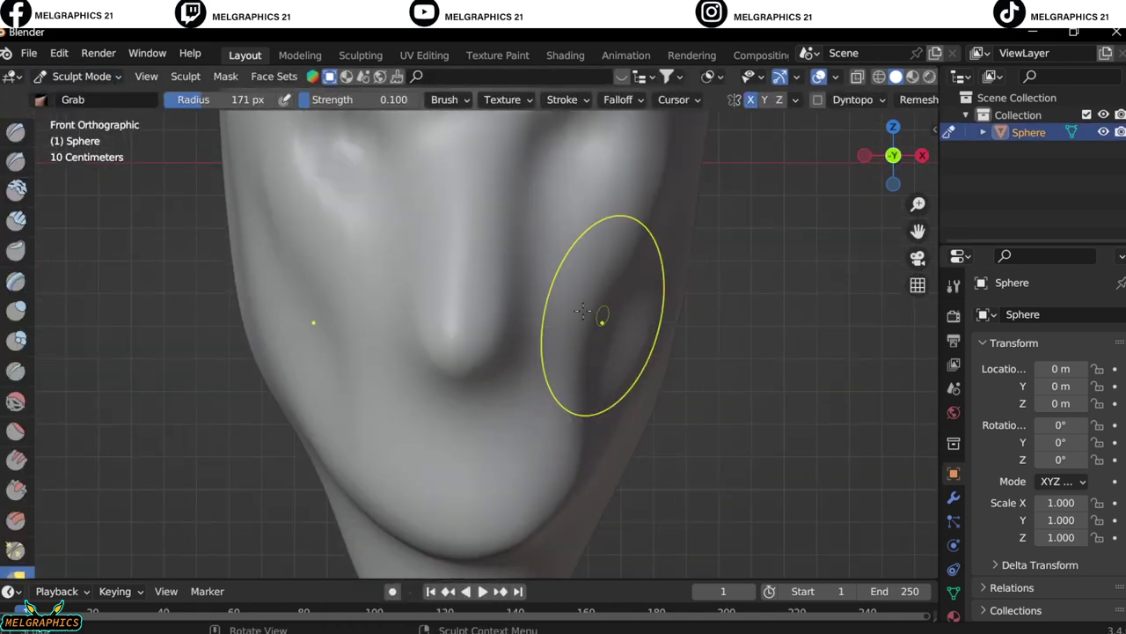
middle_drag(297, 338, 560, 360)
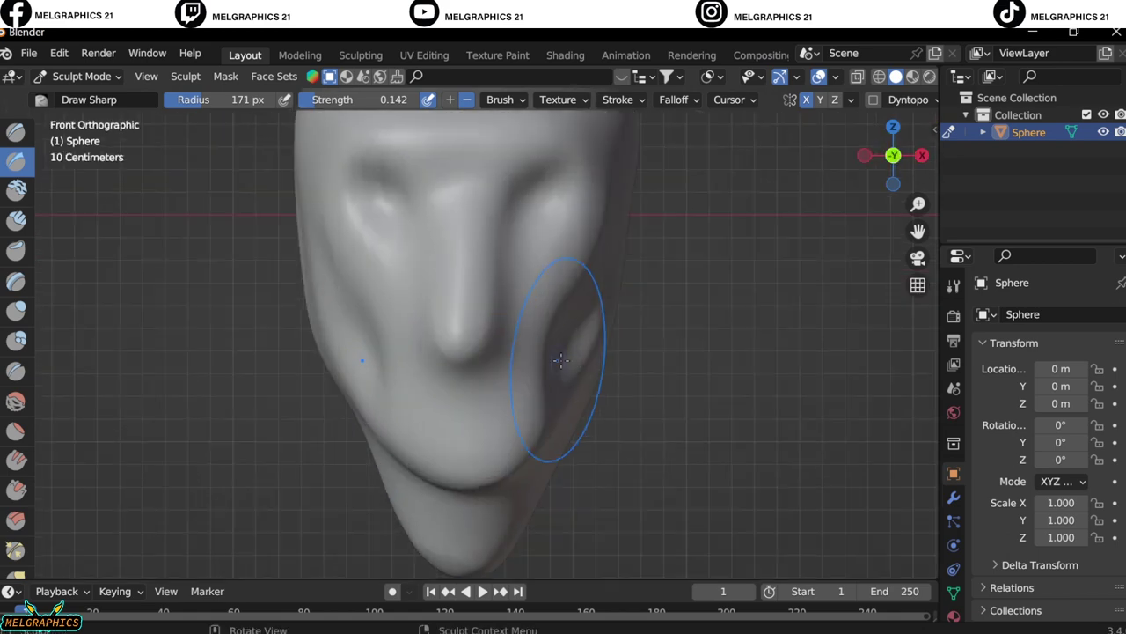
mouse_move(643, 321)
middle_down()
mouse_move(554, 231)
mouse_move(356, 110)
middle_up()
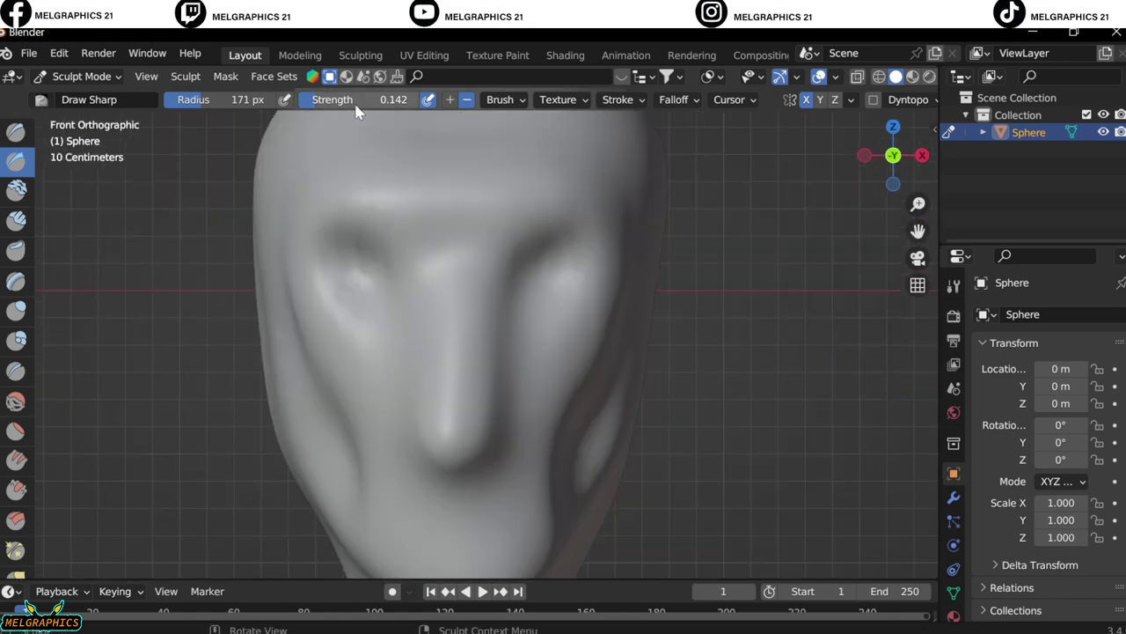
click(382, 94)
text(.500)
key(Return)
mouse_move(525, 282)
middle_down()
mouse_move(478, 415)
mouse_move(616, 352)
mouse_move(484, 305)
mouse_move(654, 470)
middle_up()
key(g)
key(k)
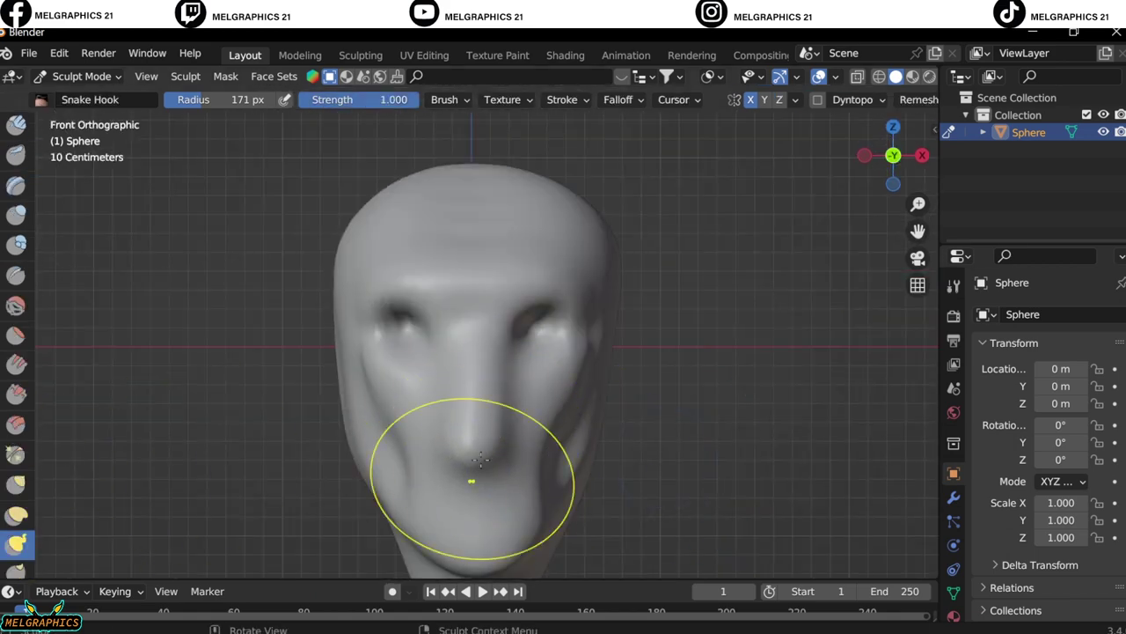
scroll(528, 467, up, 3)
mouse_move(528, 460)
middle_down()
mouse_move(553, 403)
mouse_move(616, 352)
middle_up()
scroll(16, 352, up, 5)
click(16, 161)
drag(537, 246, 553, 215)
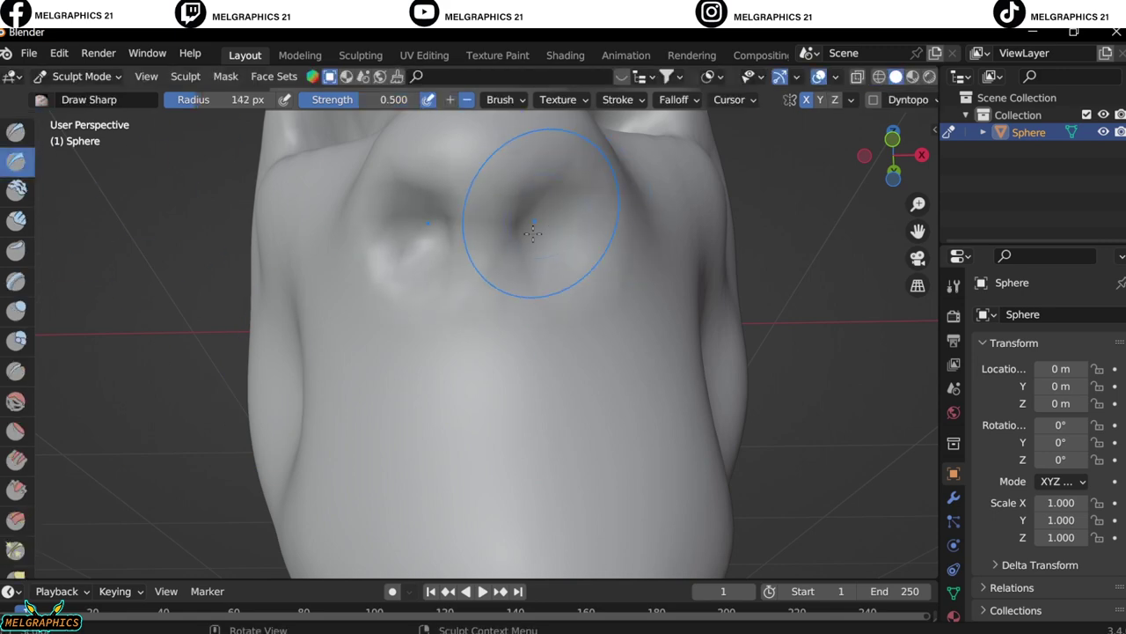
Reshape the nose in side profile with the Grab brush so nostrils flare
key(KP_1)
key(g)
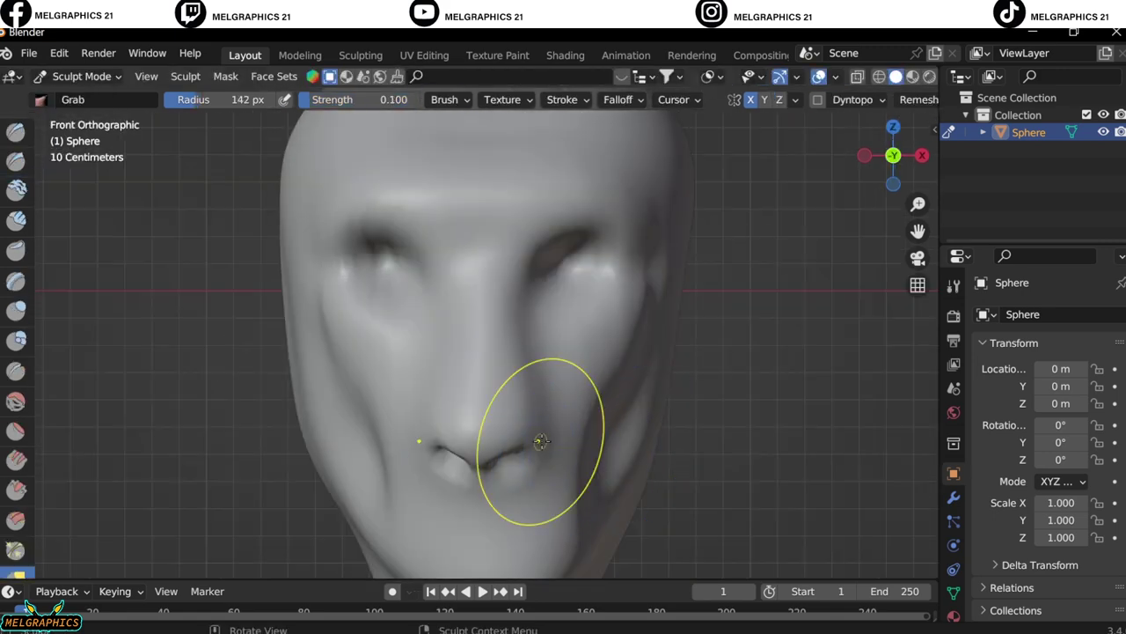
key(KP_3)
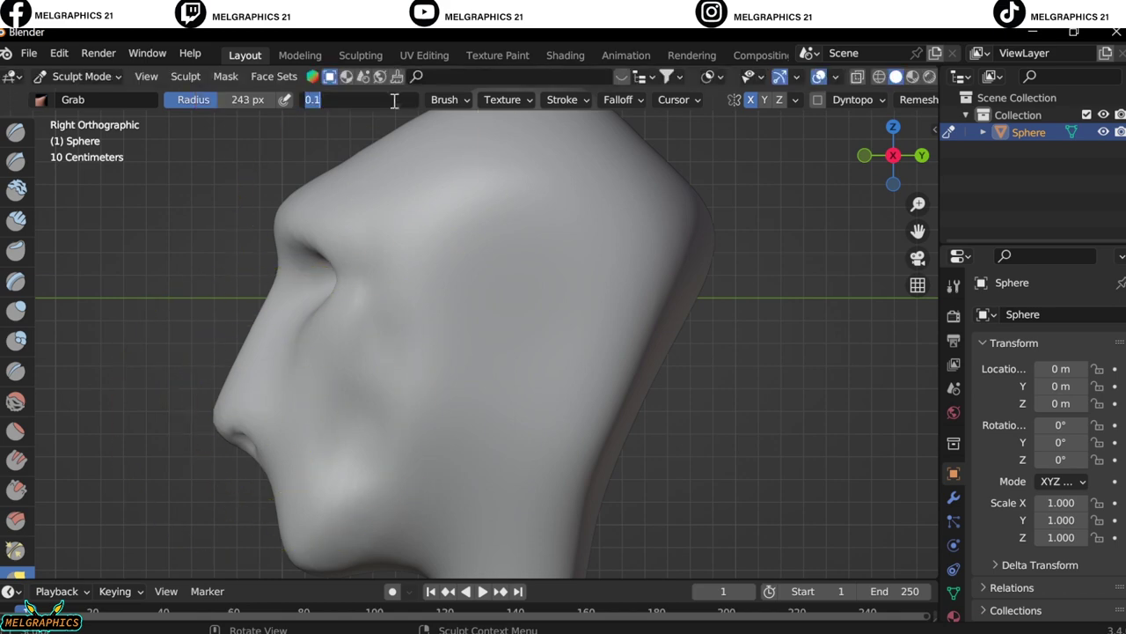
click(363, 100)
text(0.500)
drag(225, 398, 238, 352)
key(KP_1)
key(x)
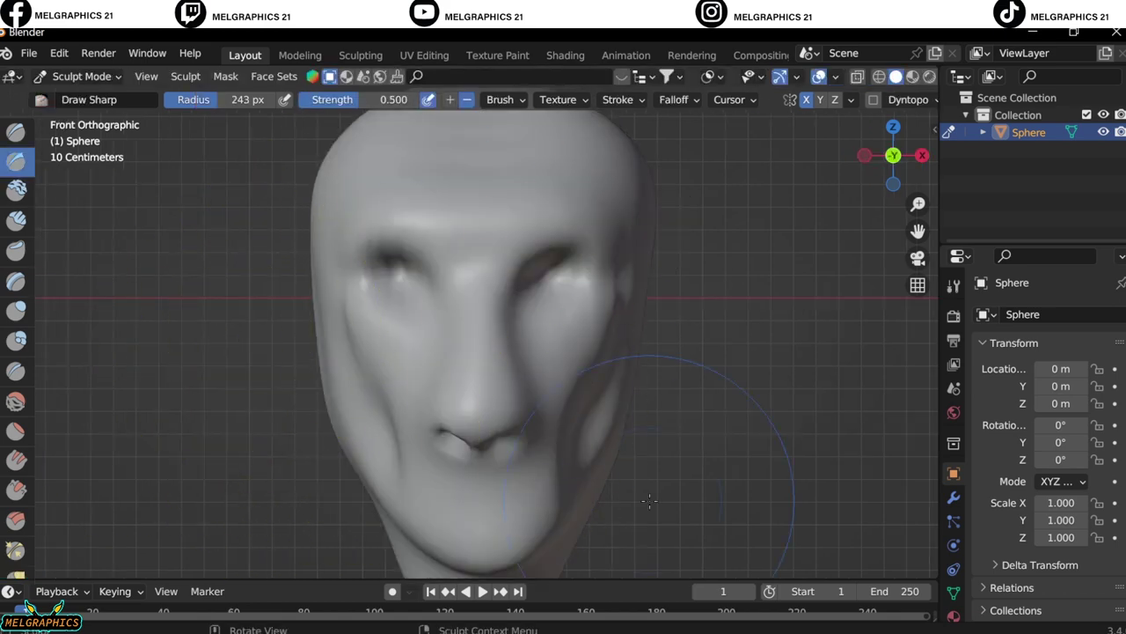
Check the head from front and side, then leave Sculpt Mode for Object Mode
middle_drag(522, 327, 455, 372)
key(KP_1)
key(KP_3)
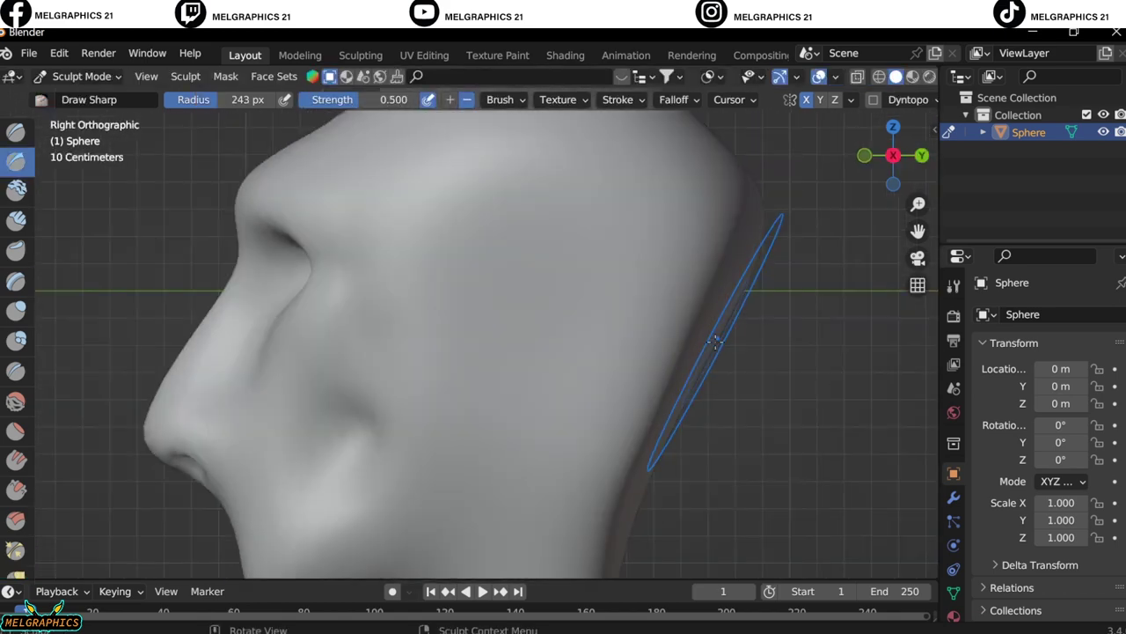
key(KP_1)
scroll(348, 359, up, 2)
key(ctrl+Tab)
scroll(626, 386, down, 5)
Add a small UV sphere and move it into the eye socket at the right depth
key(shift+a)
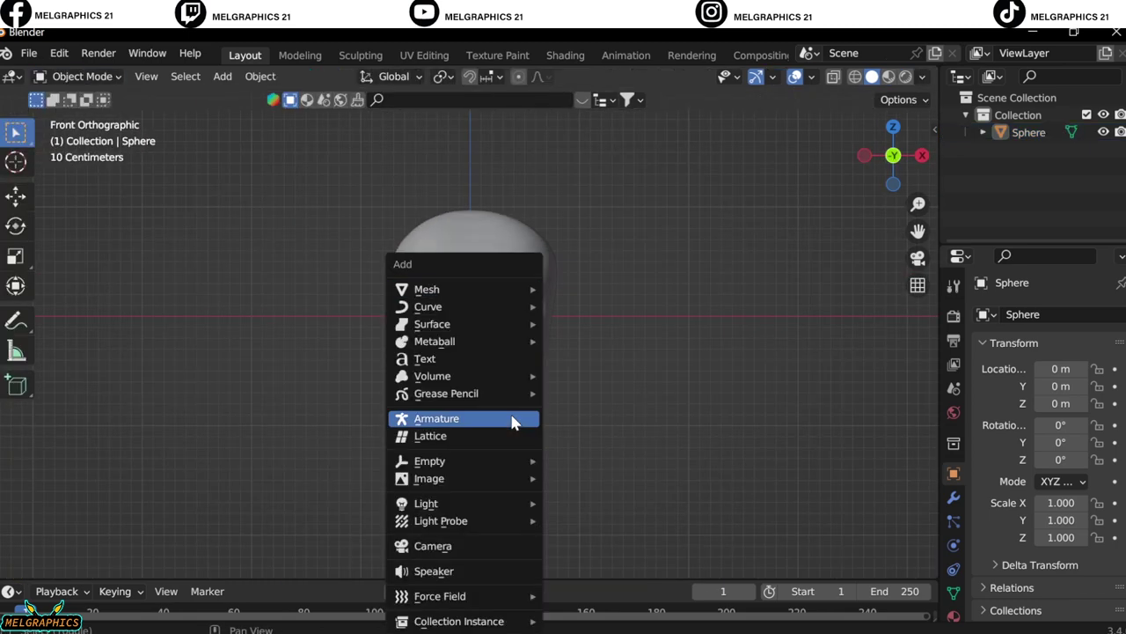
click(599, 348)
key(s)
key(g)
scroll(616, 294, up, 4)
key(KP_3)
scroll(624, 310, up, 2)
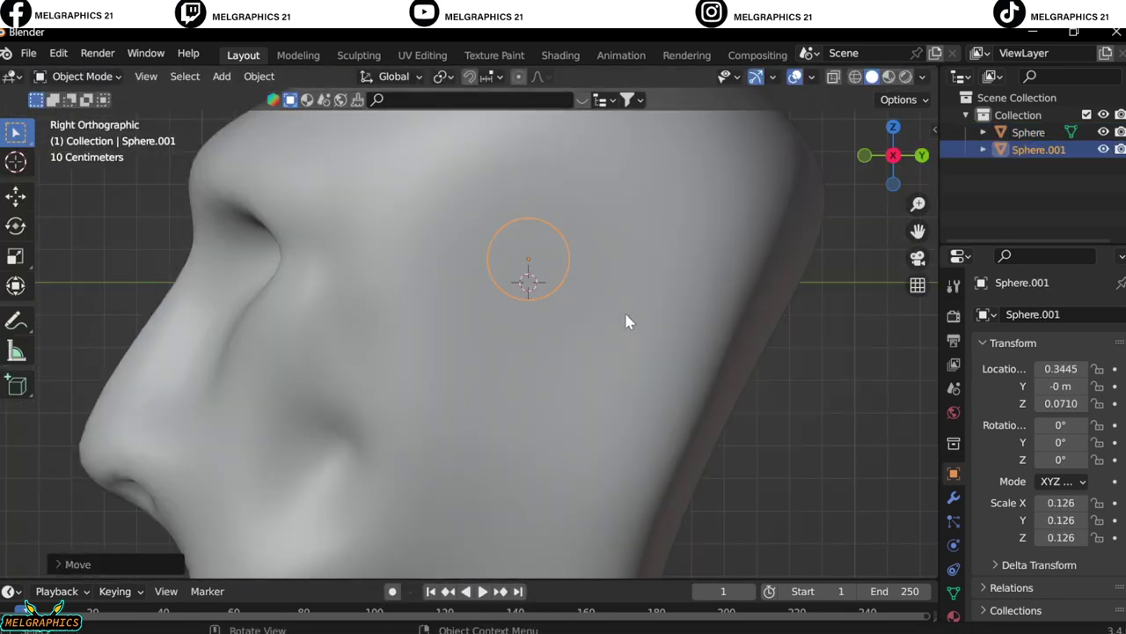
key(g)
key(y)
click(369, 299)
In the N panel, stretch the eye sphere into an oval and tilt it -4° around Y
key(KP_1)
mouse_move(528, 291)
middle_down()
mouse_move(704, 340)
mouse_move(861, 185)
middle_up()
key(KP_1)
key(n)
drag(844, 328, 818, 327)
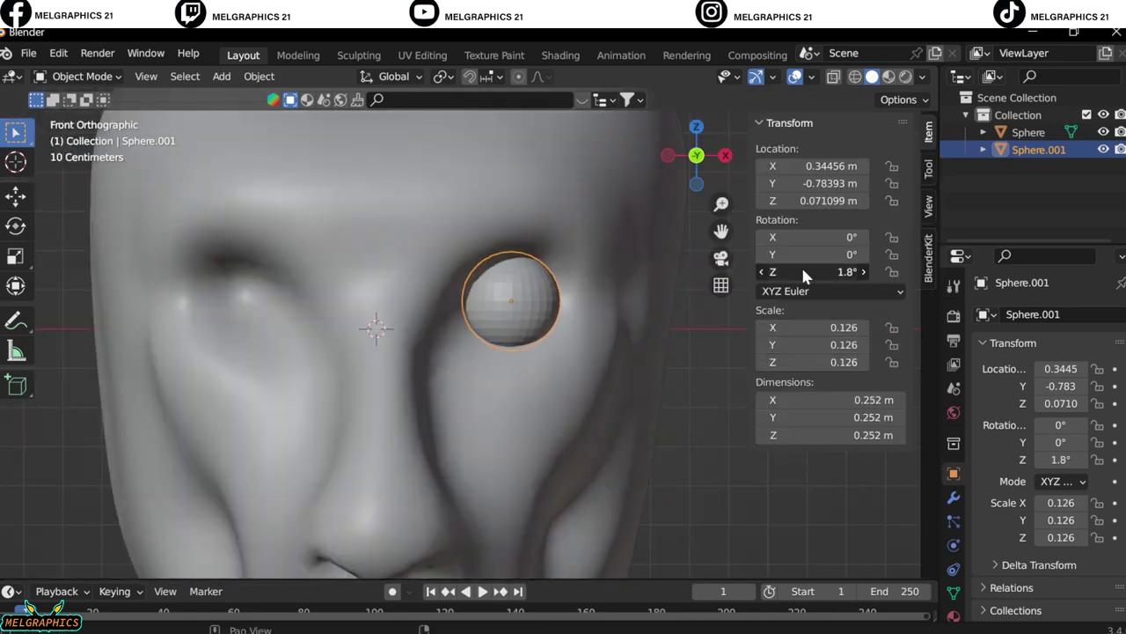
drag(849, 254, 818, 254)
mouse_move(844, 327)
mouse_down()
mouse_move(818, 328)
mouse_move(845, 328)
mouse_up()
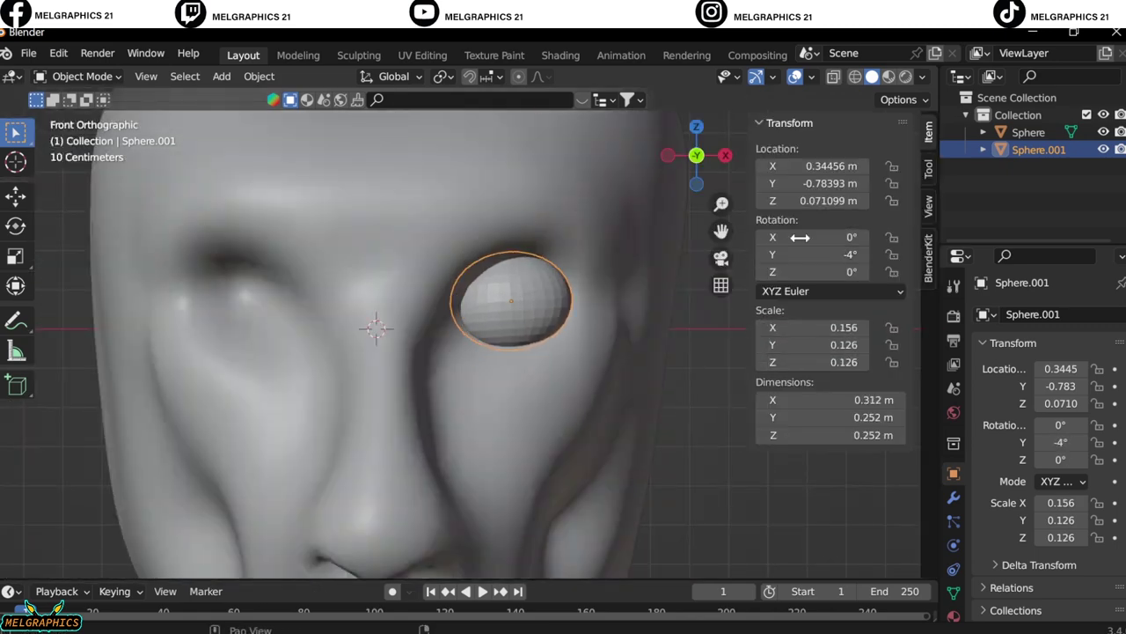
scroll(555, 427, down, 3)
scroll(387, 322, up, 5)
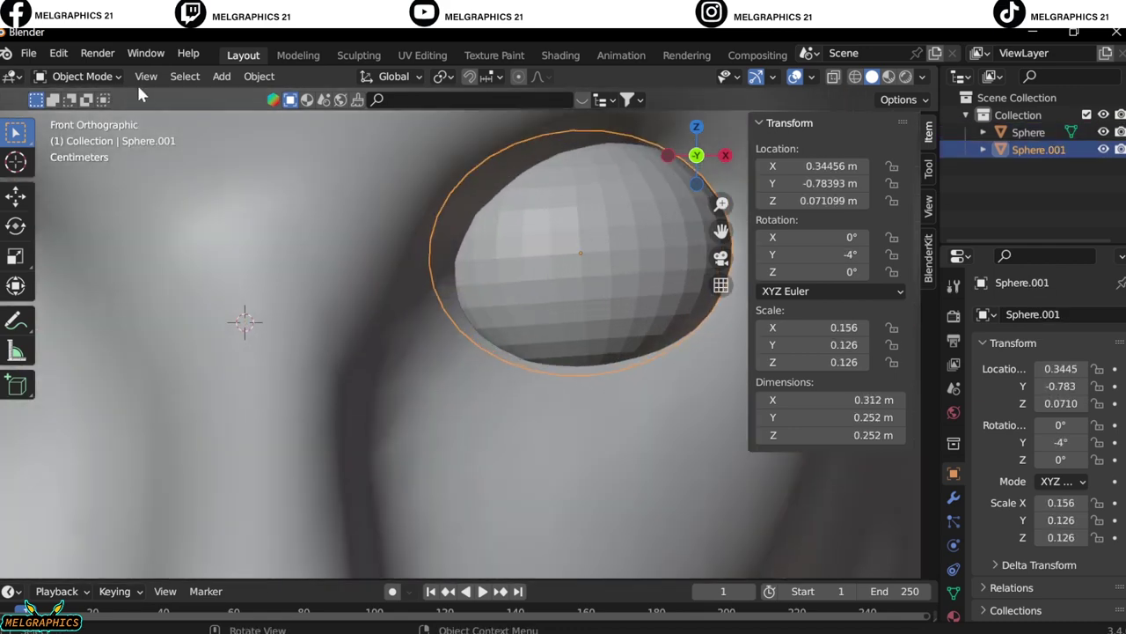
Delete the sphere's lower faces in Edit Mode, leaving a half-dome eyelid
click(79, 77)
click(81, 114)
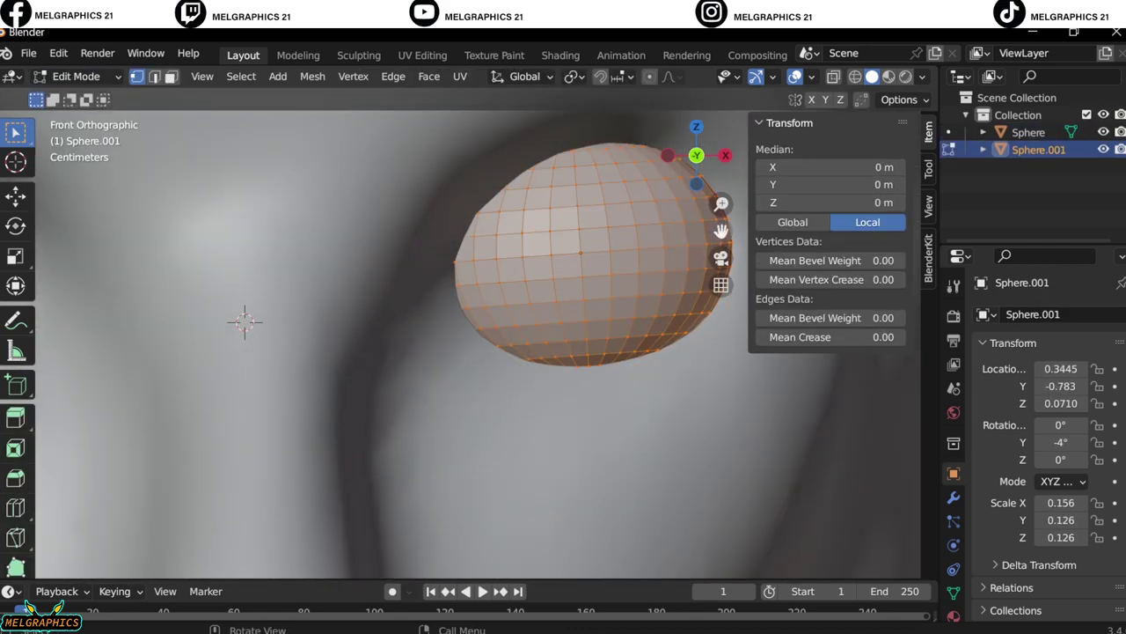
key(3)
shift+middle_drag(450, 290, 344, 284)
drag(344, 256, 653, 372)
key(x)
click(607, 403)
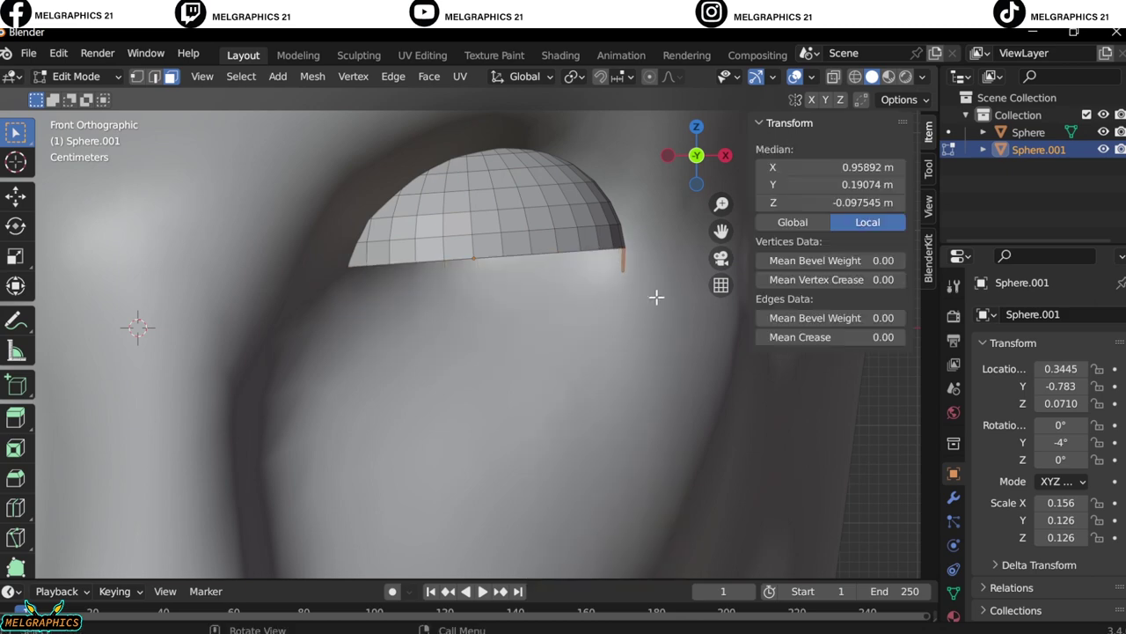
scroll(656, 297, down, 3)
key(Tab)
click(570, 427)
key(shift+a)
Add a smaller UV sphere and move it sideways and back into the eye socket
click(387, 300)
key(s)
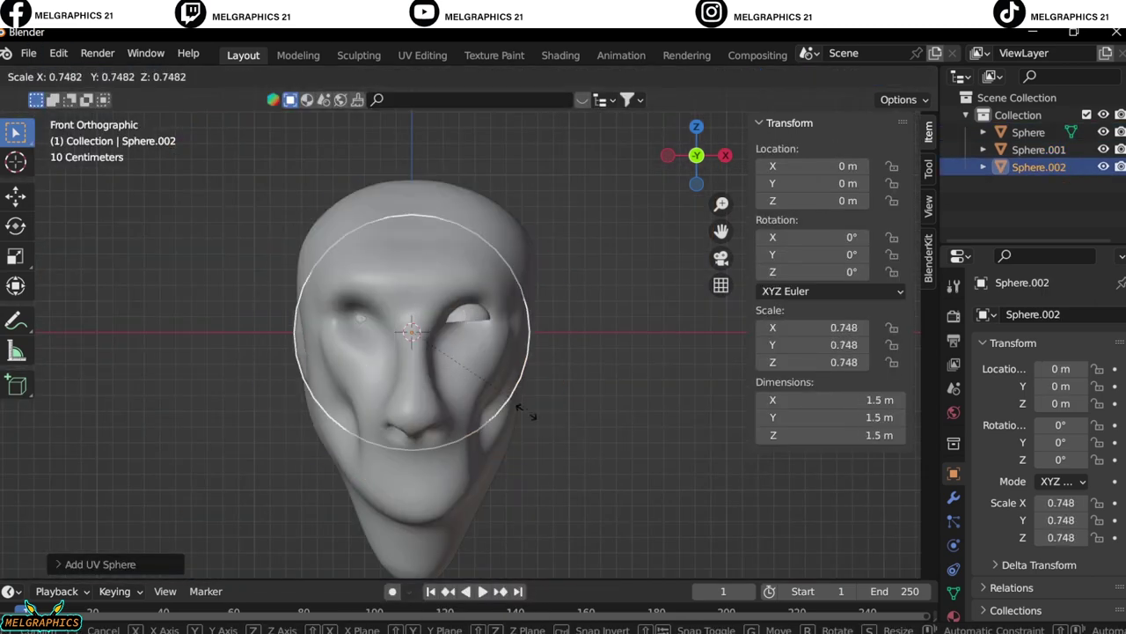
click(432, 339)
scroll(445, 339, up, 4)
key(g)
key(x)
click(541, 347)
key(KP_3)
key(g)
key(y)
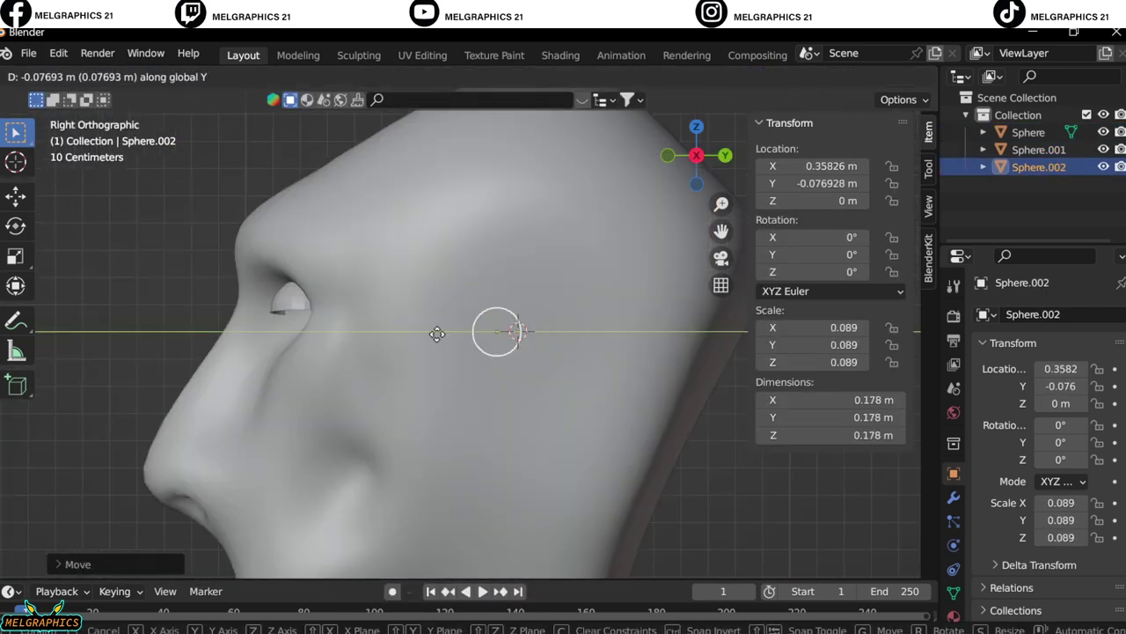
click(218, 334)
key(KP_1)
scroll(396, 327, up, 4)
Rotate the eyeball, widen it to 0.119, raise it to eye height and enlarge it slightly
drag(757, 237, 770, 255)
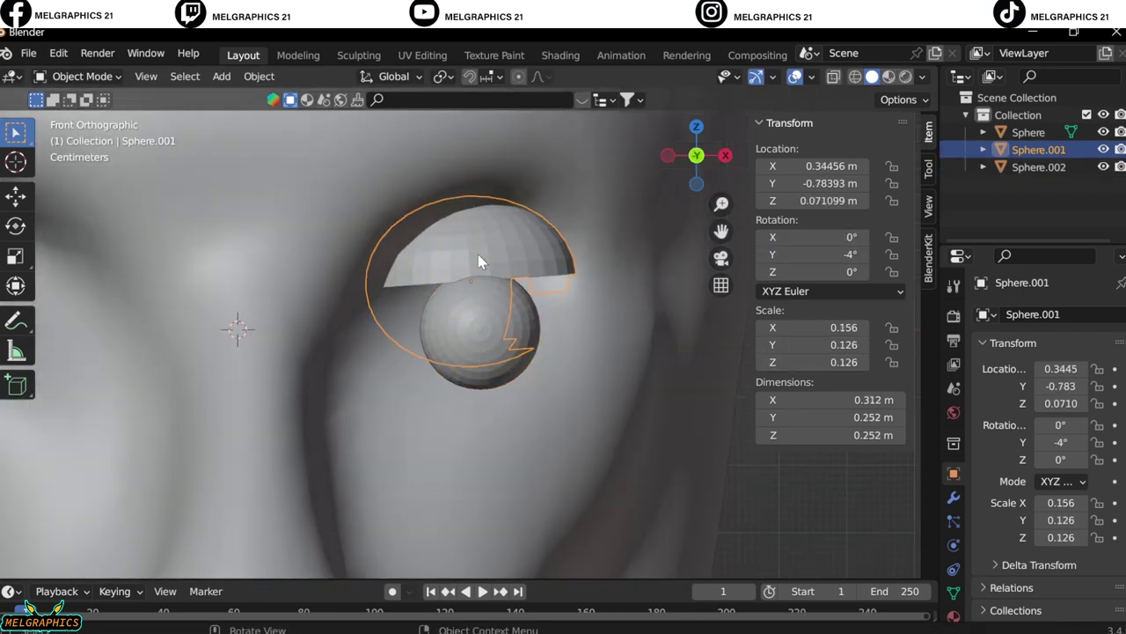
drag(827, 327, 849, 328)
key(g)
key(z)
click(528, 318)
key(s)
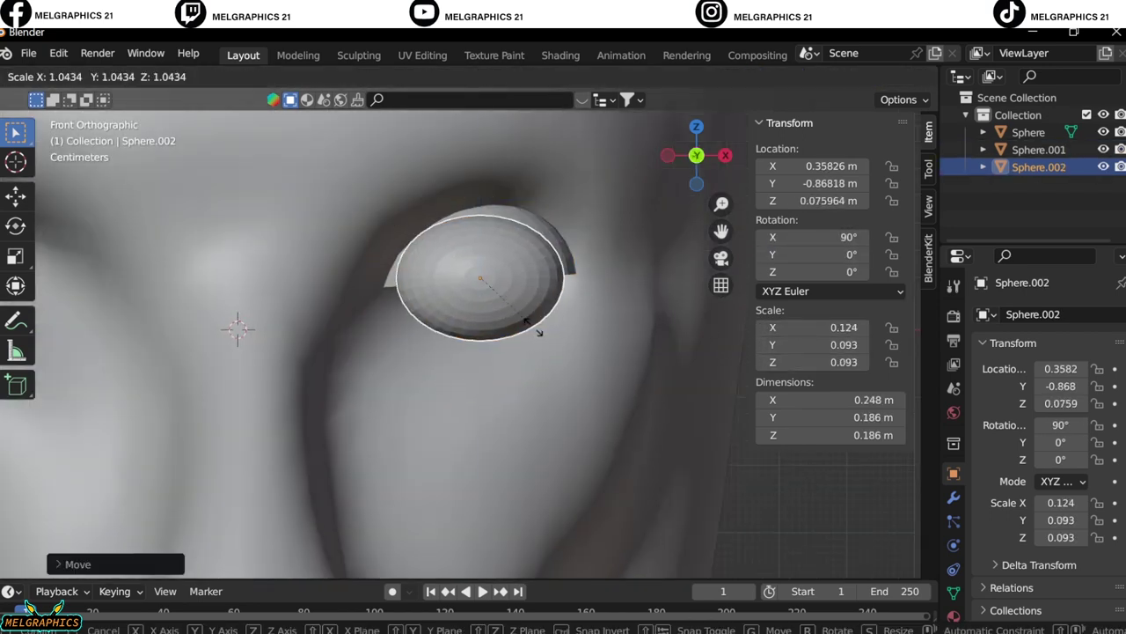
click(537, 329)
Tuck the eyeball's depth under the eyelid and shift it slightly sideways
key(KP_3)
key(g)
key(y)
click(186, 322)
key(KP_1)
scroll(548, 314, up, 3)
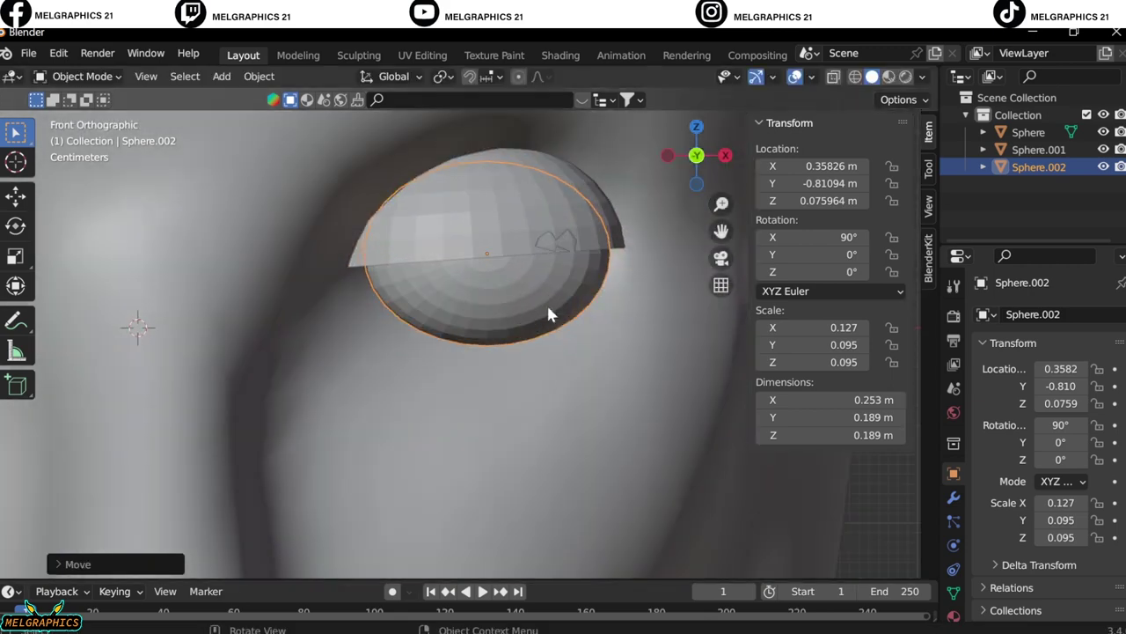
key(g)
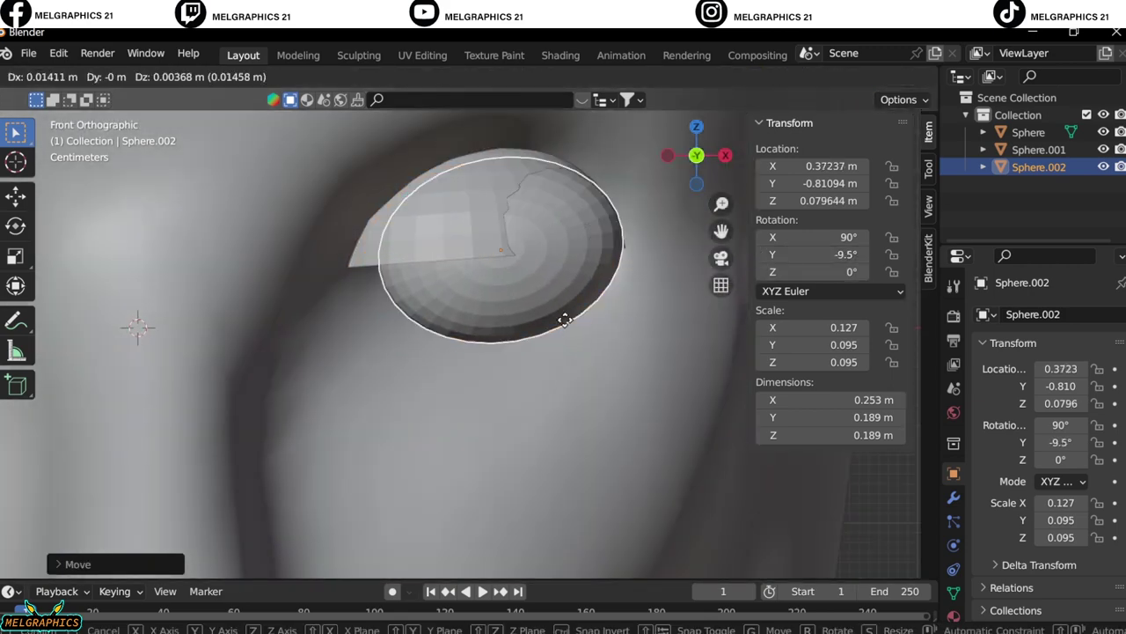
click(558, 319)
mouse_move(557, 318)
middle_down()
mouse_move(442, 379)
mouse_move(333, 394)
middle_up()
Set the eyeball's final depth and size
key(g)
key(y)
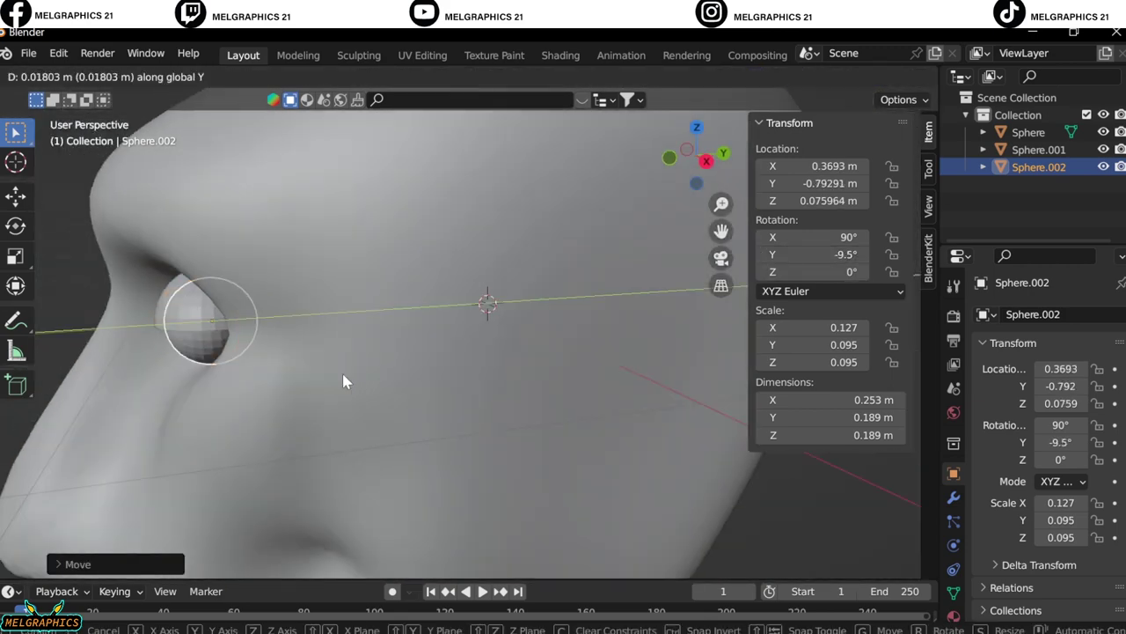
click(341, 370)
key(KP_1)
scroll(545, 264, up, 5)
key(s)
click(560, 291)
scroll(584, 359, down, 4)
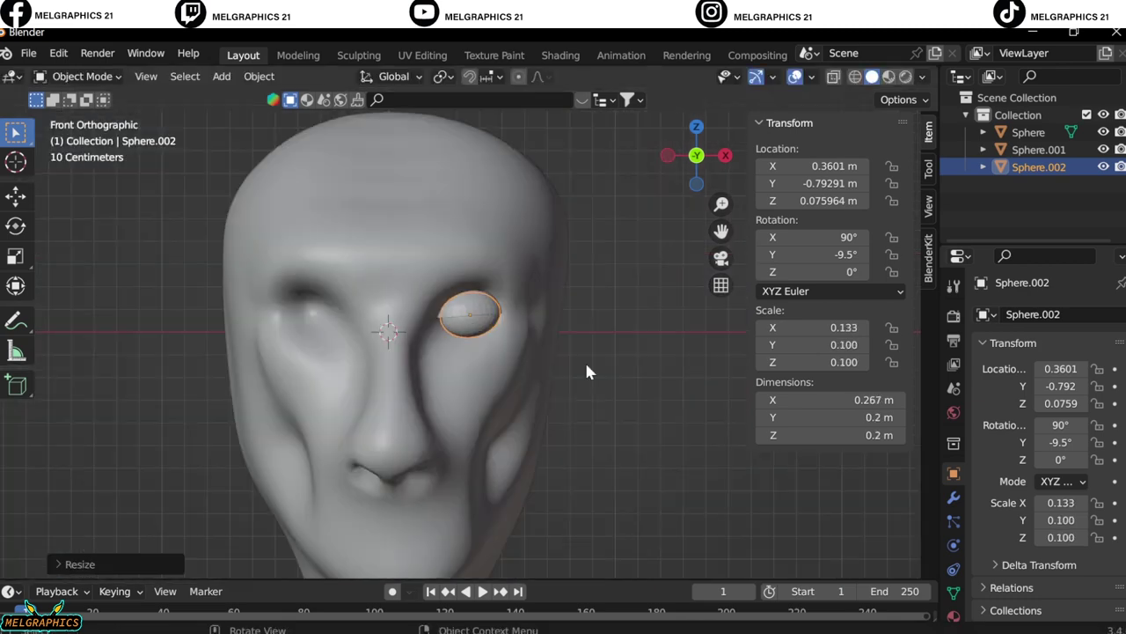
scroll(436, 380, up, 2)
Mirror the eyelid Sphere.001 to the other eye and apply the face's Mirror modifier
click(466, 317)
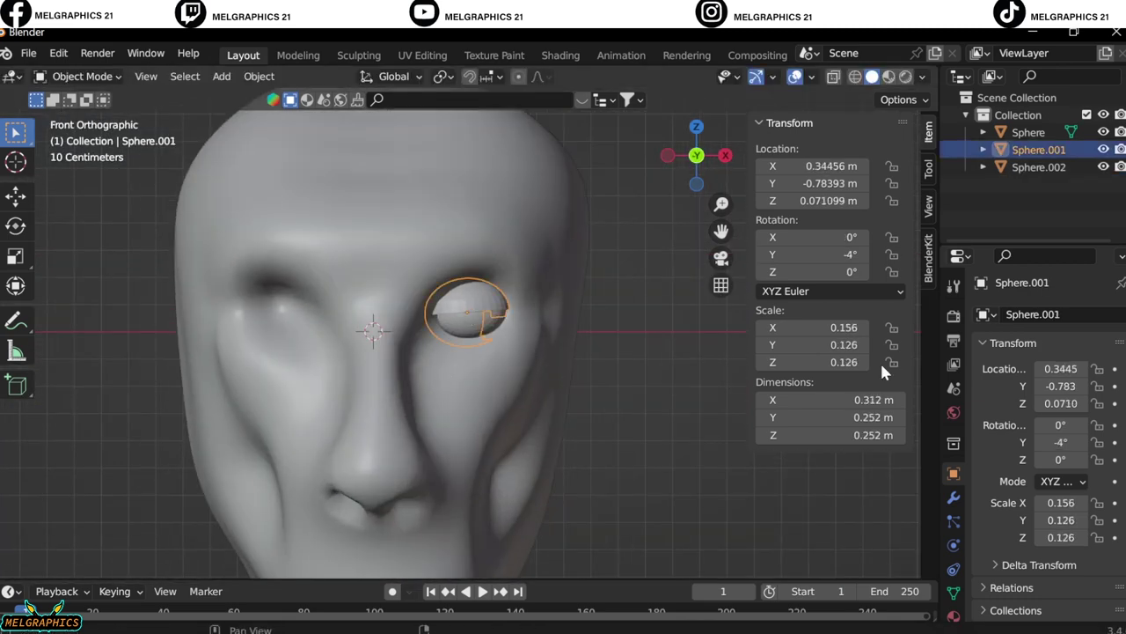
click(953, 497)
click(1009, 314)
click(754, 578)
click(1081, 343)
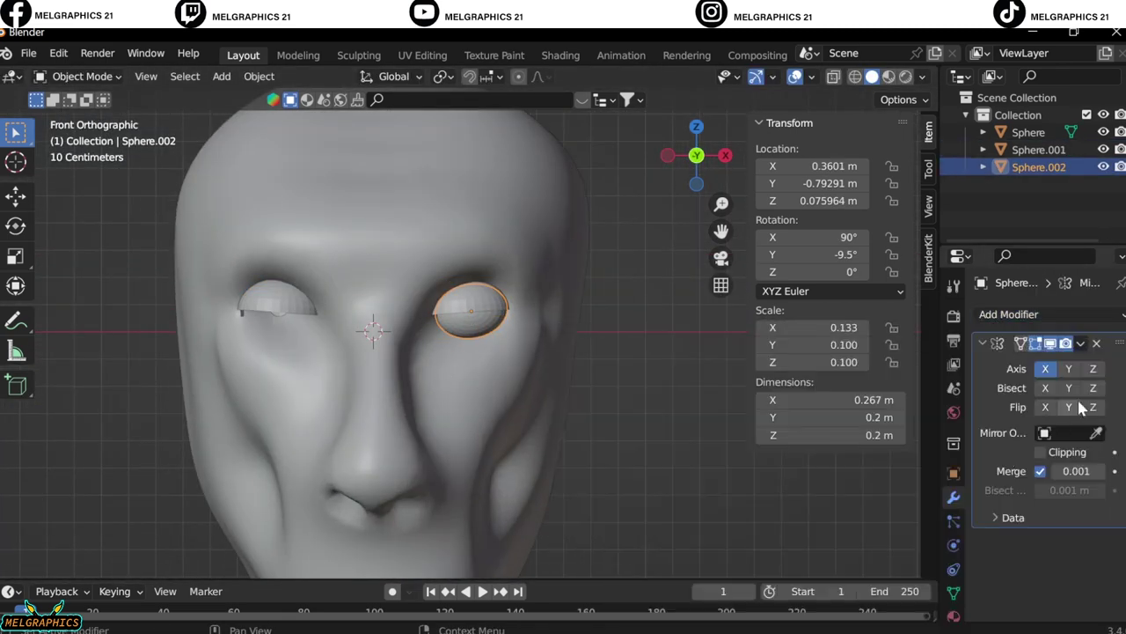
key(ctrl+z)
key(ctrl+z)
key(ctrl+z)
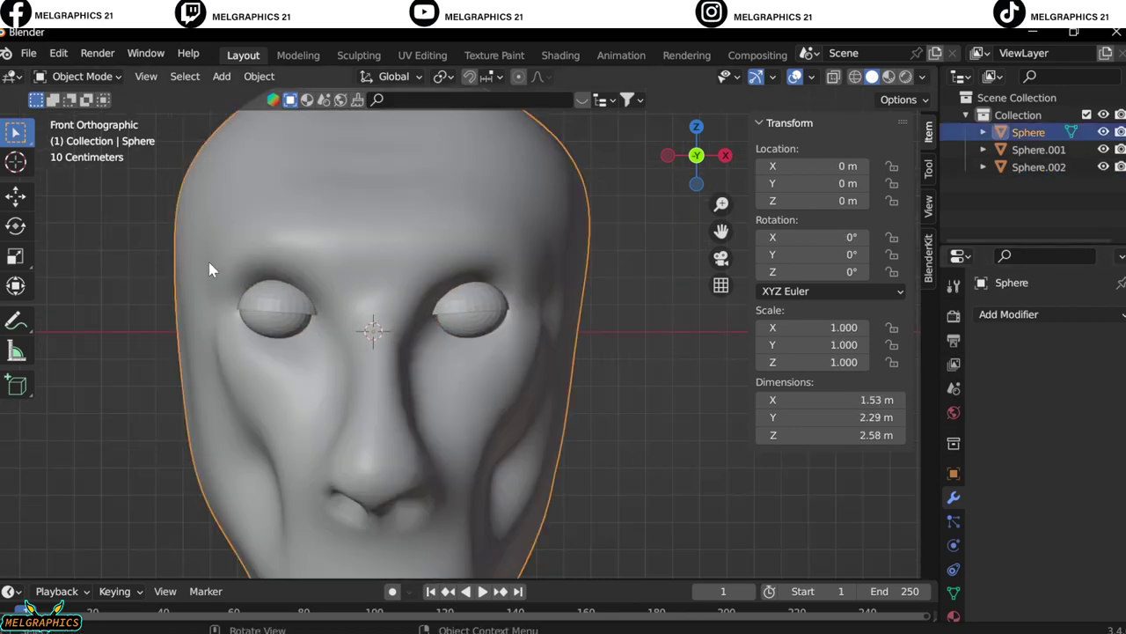
click(100, 77)
Switch to Sculpt Mode and carve a horizontal mouth crease below the nose
click(86, 134)
scroll(466, 364, up, 2)
scroll(528, 220, down, 3)
scroll(528, 214, up, 3)
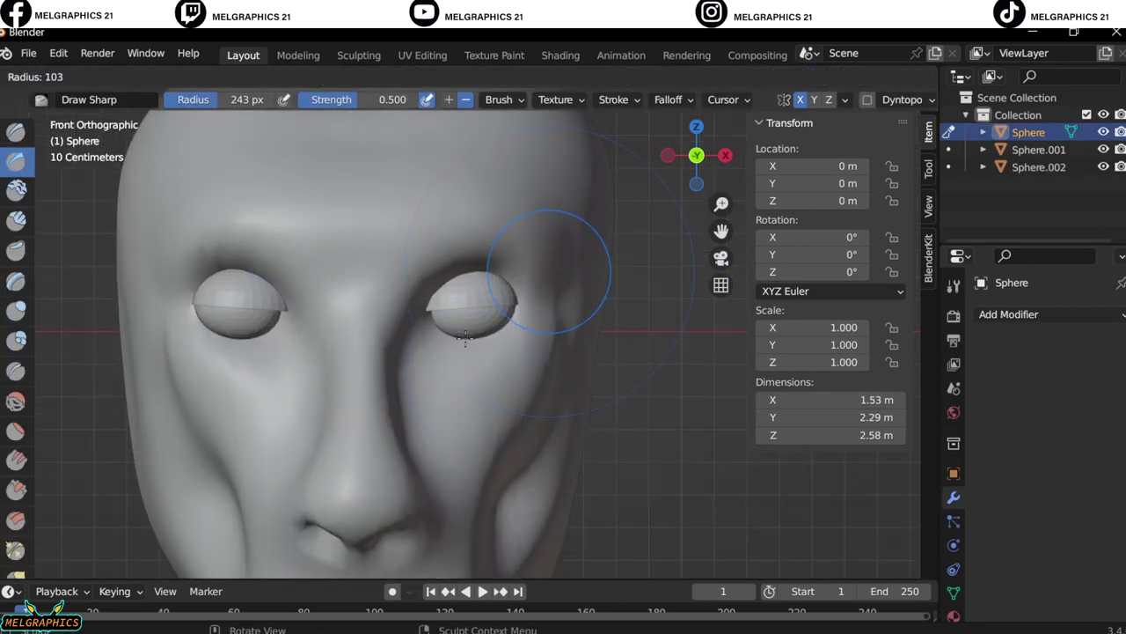
scroll(375, 374, up, 2)
mouse_move(375, 374)
middle_down()
mouse_move(326, 201)
mouse_move(540, 326)
middle_up()
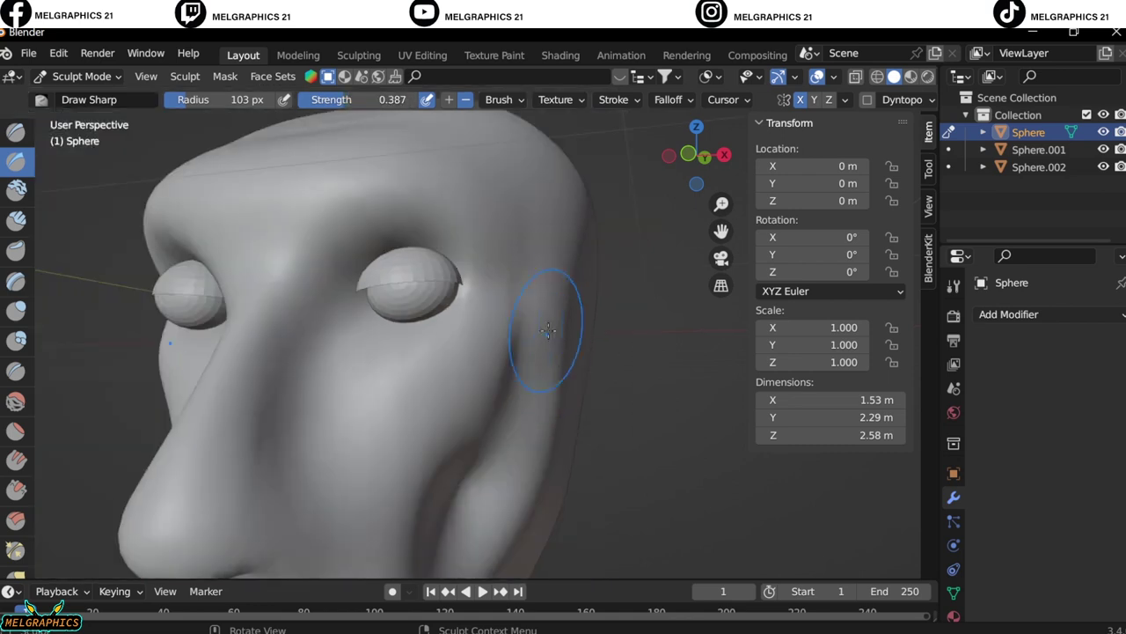
key(KP_1)
scroll(556, 414, down, 2)
scroll(556, 414, up, 4)
scroll(556, 414, up, 2)
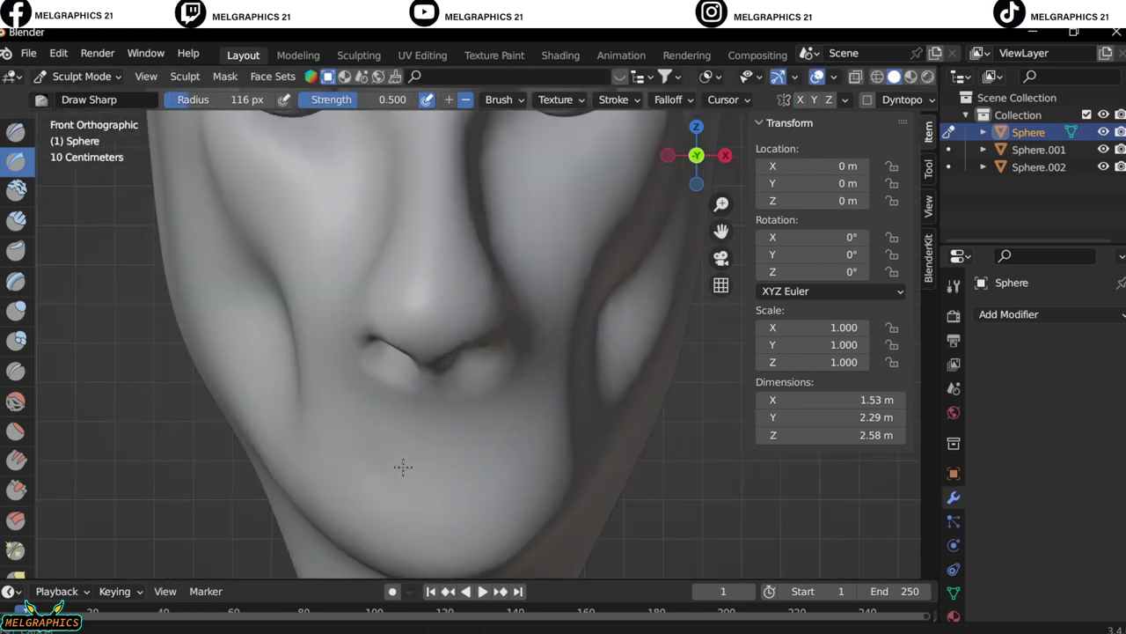
drag(403, 466, 453, 457)
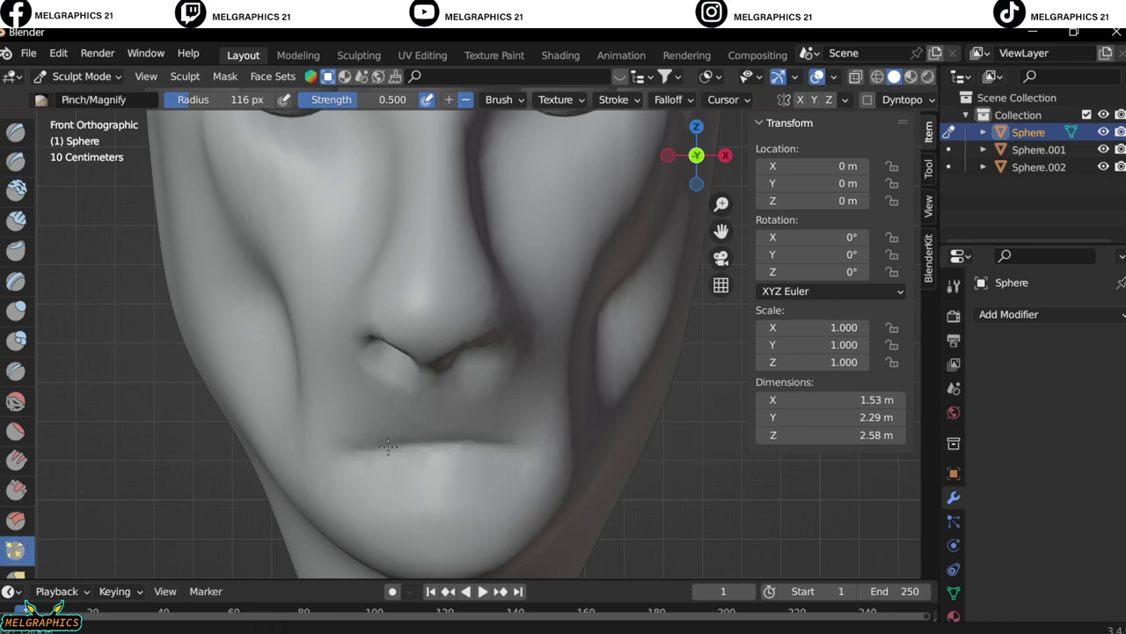
Sculpt the lips and chin area, checking from front and side profile
middle_drag(388, 446, 457, 370)
key(KP_1)
scroll(478, 428, down, 3)
scroll(478, 427, up, 3)
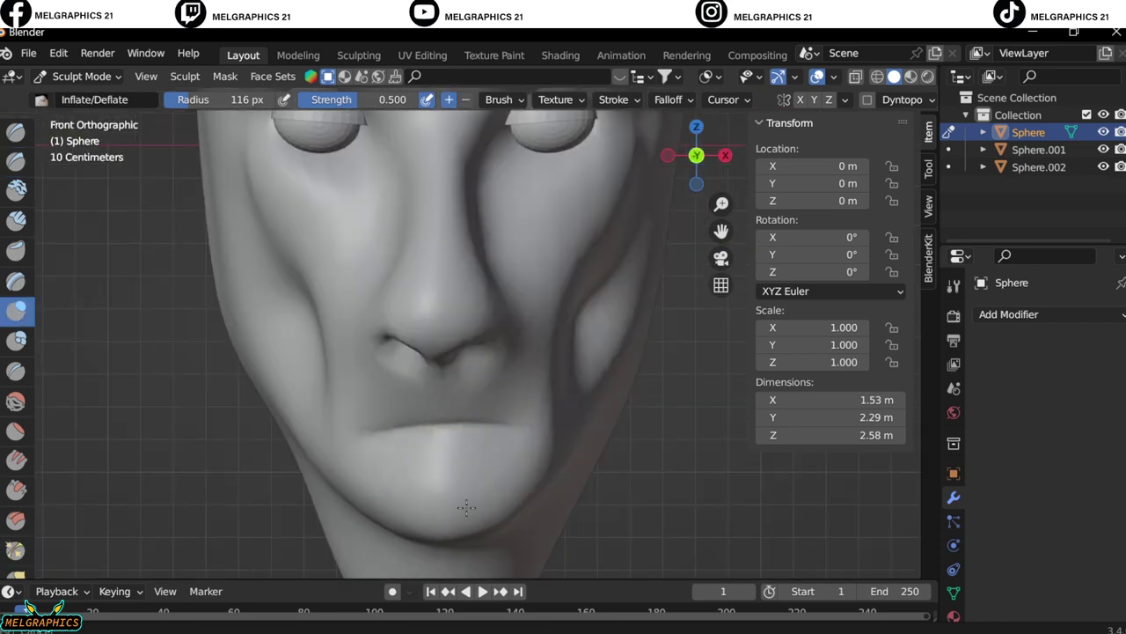
key(KP_3)
key(KP_1)
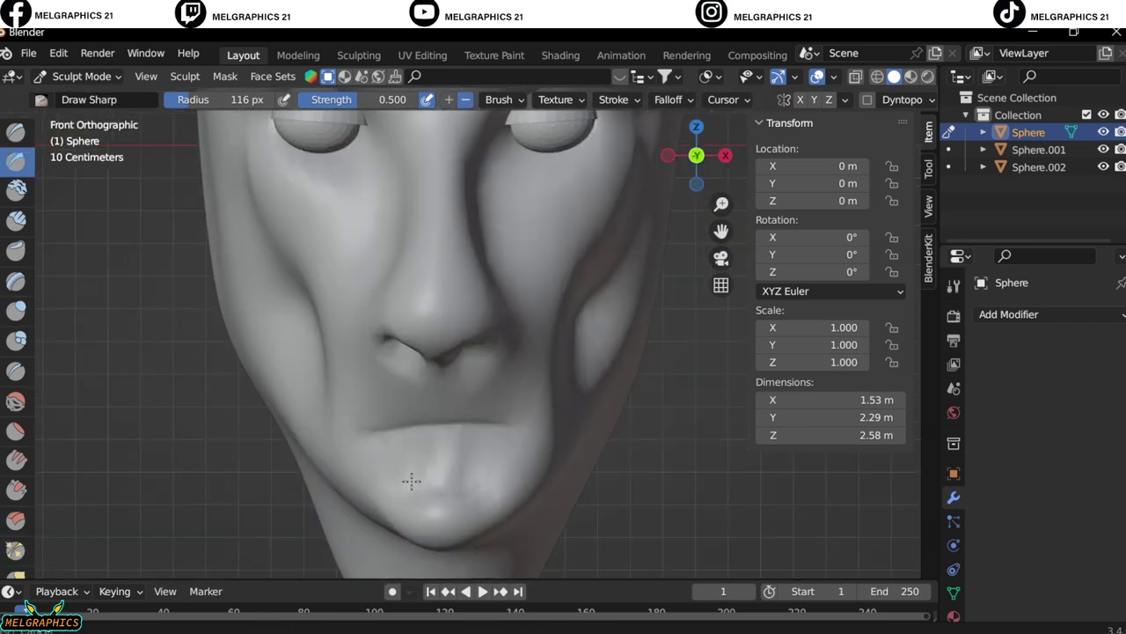
drag(411, 480, 384, 472)
scroll(506, 355, up, 3)
scroll(372, 470, down, 1)
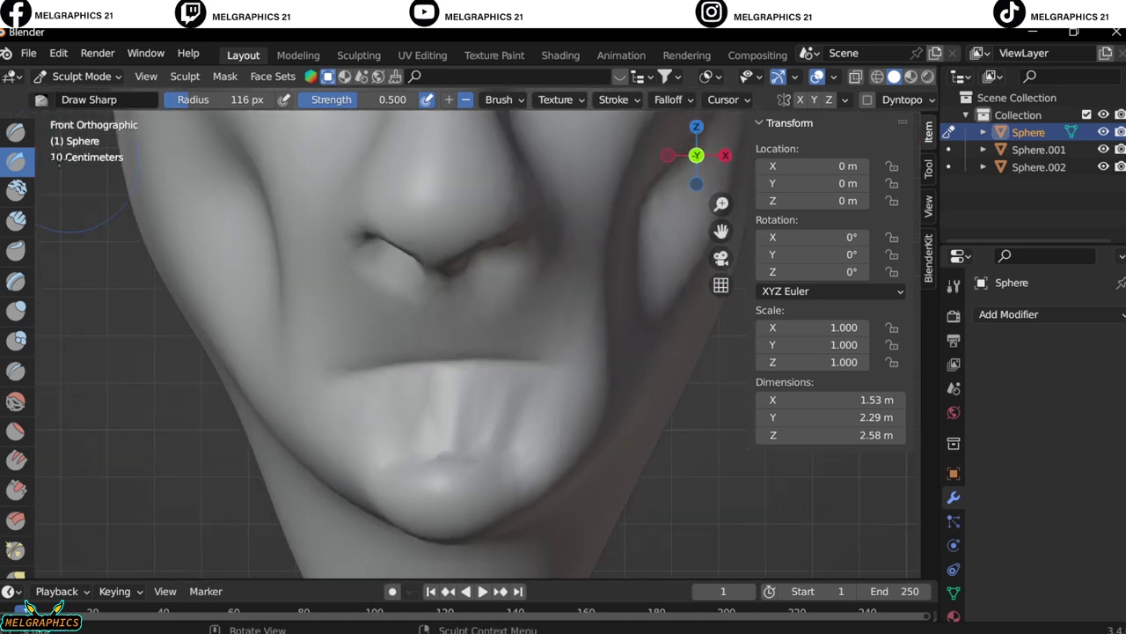
middle_drag(468, 452, 616, 453)
key(KP_3)
key(KP_1)
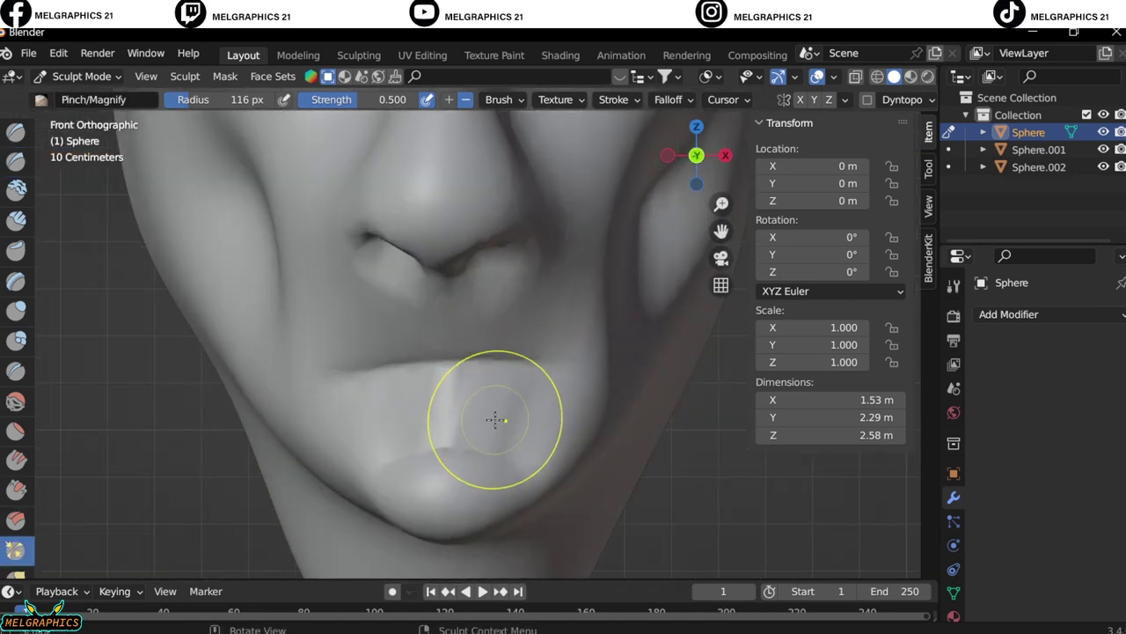
Pinch the line between the lips and the mouth corner, then inflate the lips
key(g)
scroll(628, 480, down, 2)
middle_drag(540, 414, 422, 352)
key(KP_1)
key(p)
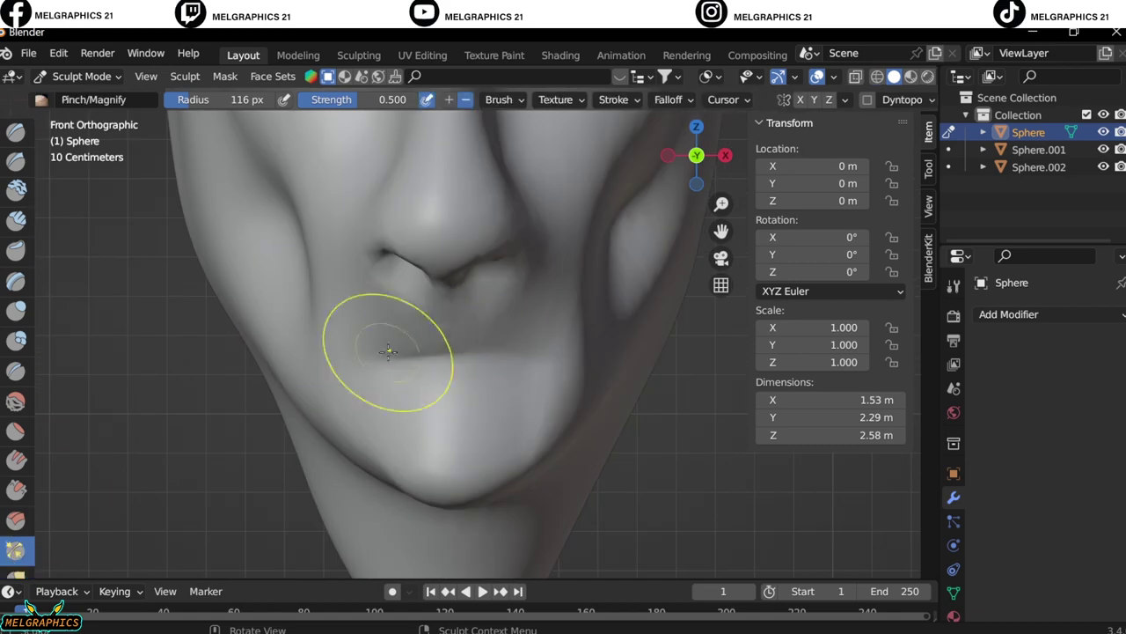
scroll(506, 352, down, 2)
middle_drag(712, 415, 596, 395)
key(KP_1)
scroll(553, 340, up, 3)
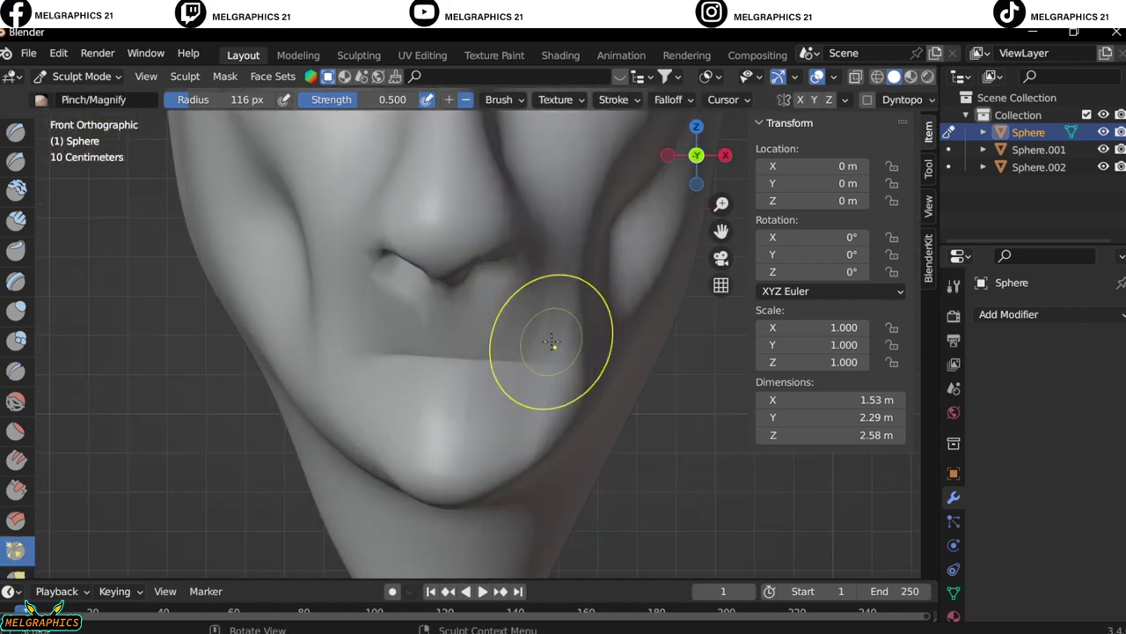
key(i)
scroll(532, 155, up, 1)
middle_drag(452, 170, 516, 269)
Switch to the Draw Sharp brush and set its strength to 0.3
key(KP_1)
scroll(516, 270, down, 2)
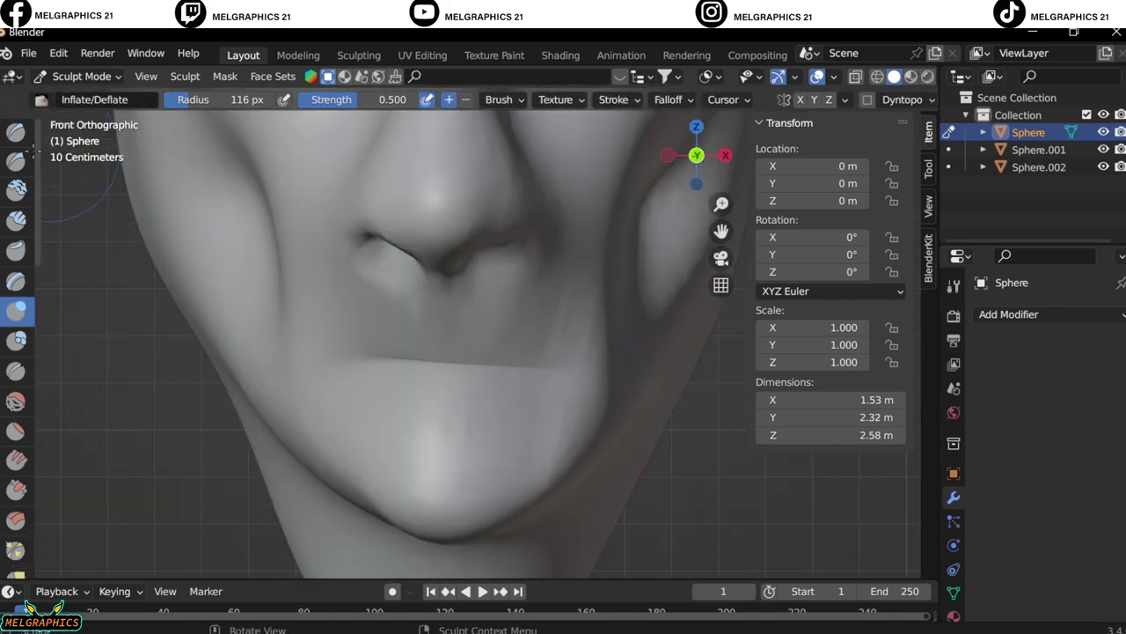
click(16, 161)
double_click(393, 100)
text(.3)
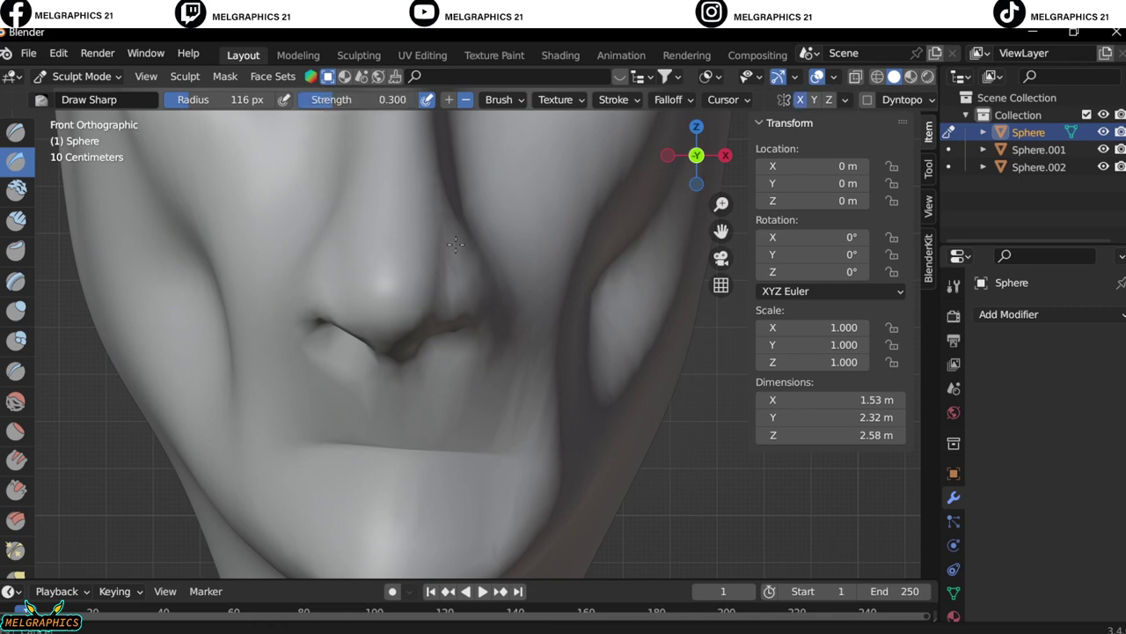
scroll(455, 244, down, 3)
scroll(454, 245, up, 3)
scroll(458, 264, down, 2)
mouse_move(458, 264)
middle_down()
mouse_move(478, 341)
mouse_move(154, 234)
middle_up()
key(KP_1)
scroll(479, 340, up, 4)
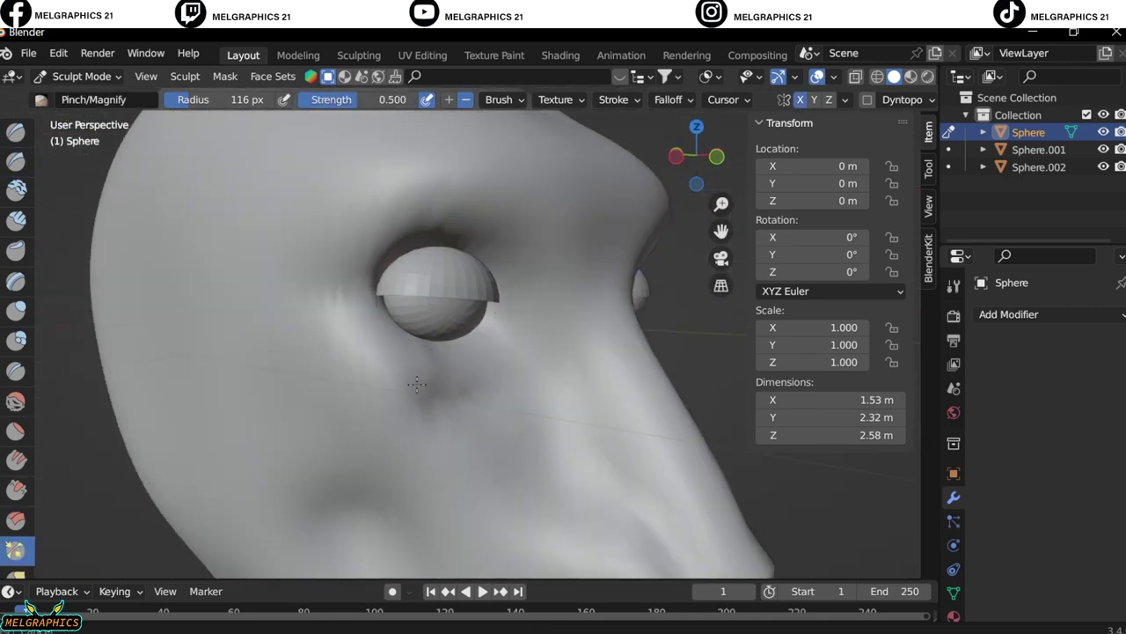
Build up the brow over the eyes and shape the nose with Draw and Grab brushes
key(KP_1)
scroll(417, 384, down, 3)
key(x)
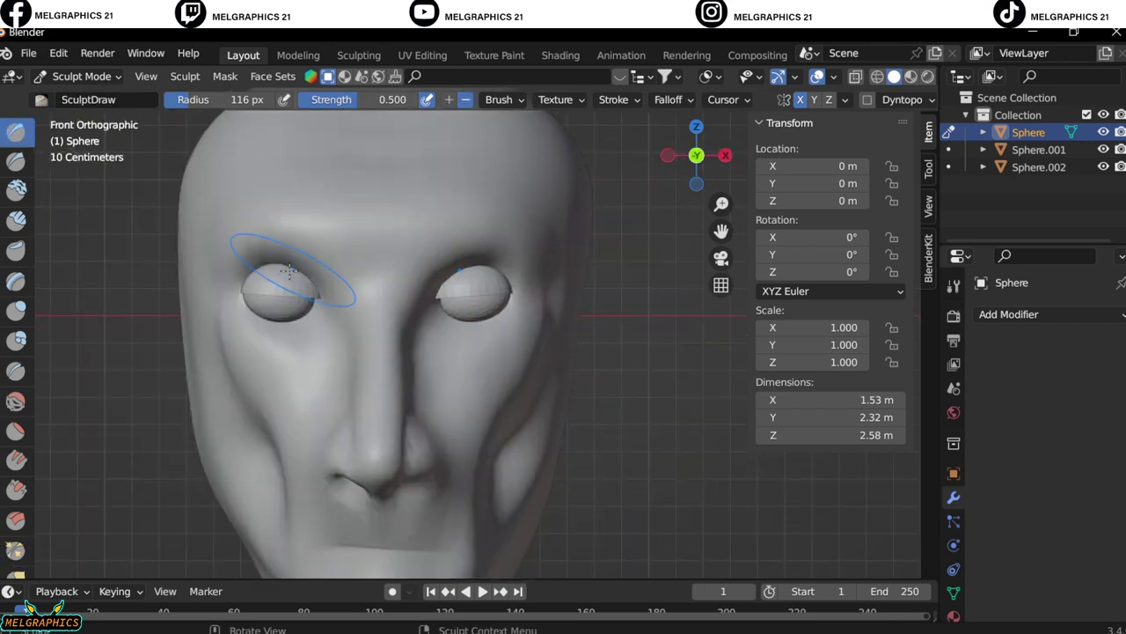
middle_drag(375, 268, 457, 308)
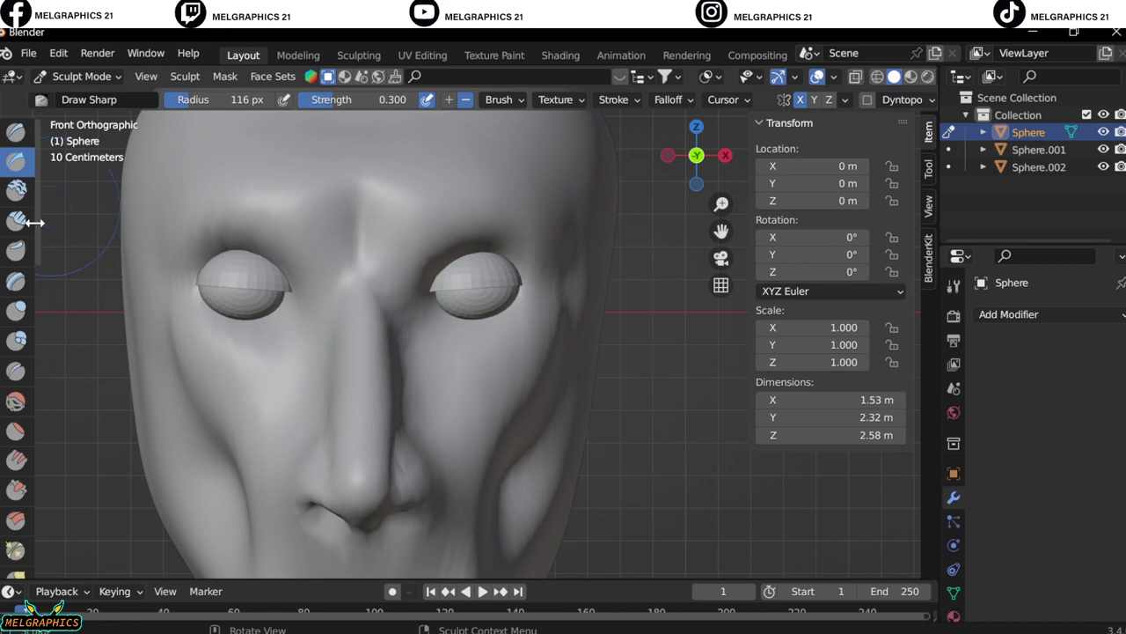
scroll(534, 415, down, 3)
middle_drag(534, 414, 516, 408)
key(KP_3)
key(g)
scroll(214, 352, up, 3)
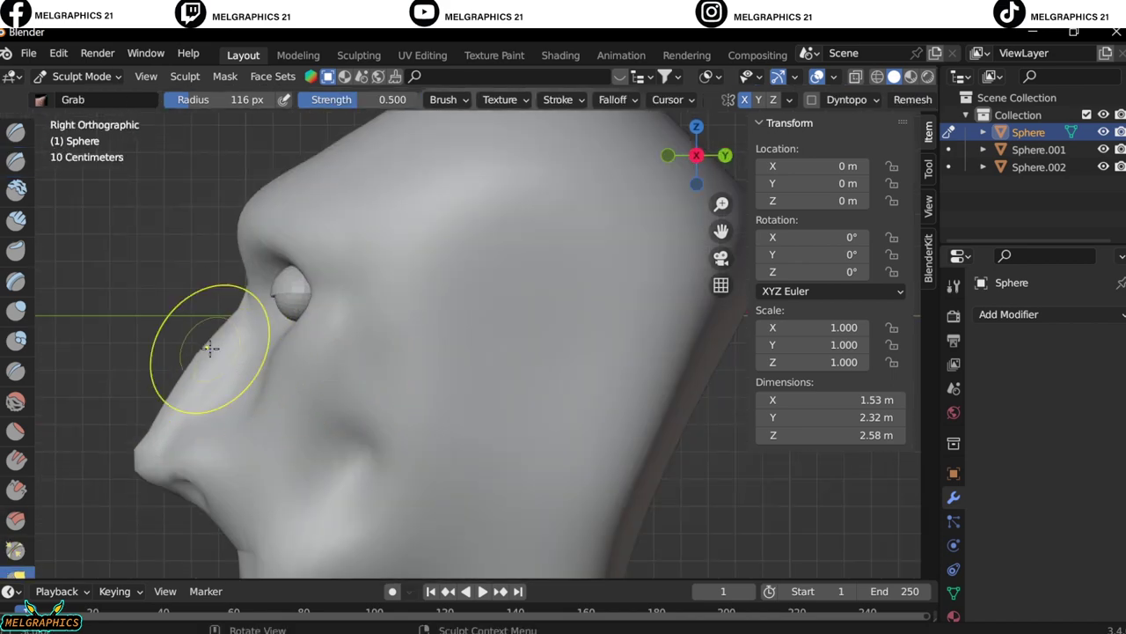
scroll(482, 442, down, 2)
key(KP_1)
scroll(481, 417, down, 3)
scroll(498, 449, up, 3)
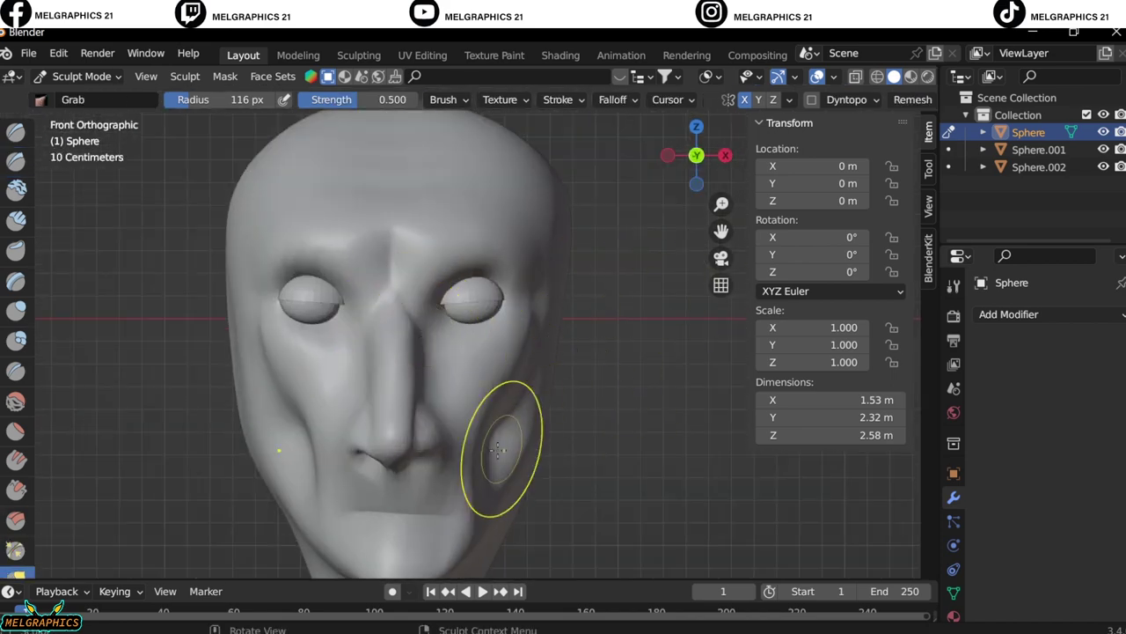
Pinch horizontal creases across the forehead and orbit to inspect them
key(p)
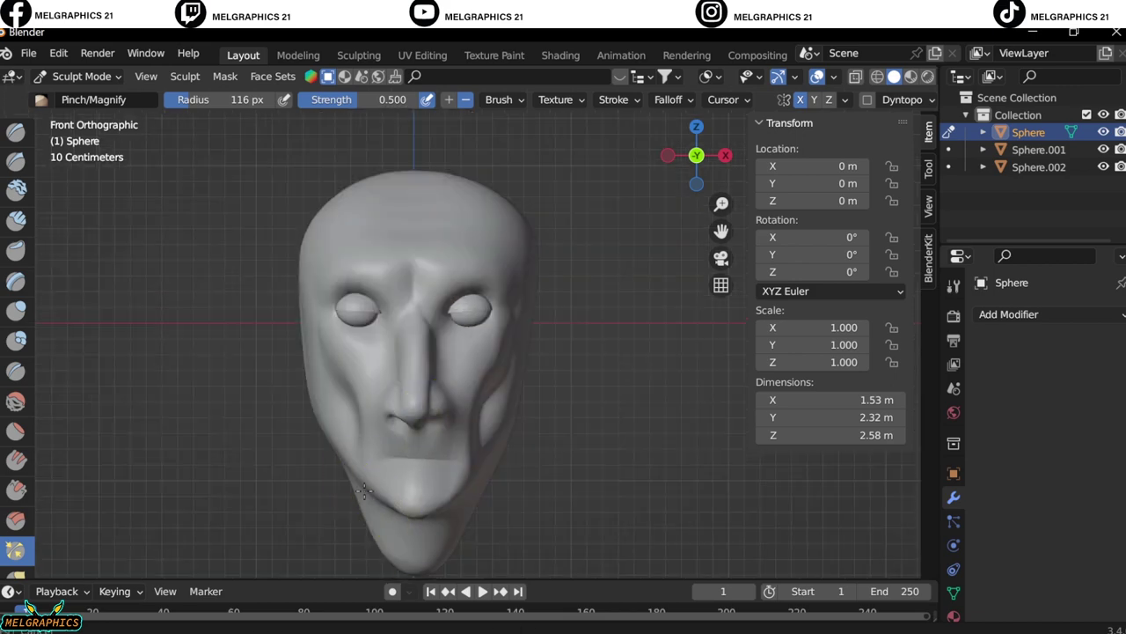
key(KP_3)
drag(722, 231, 739, 308)
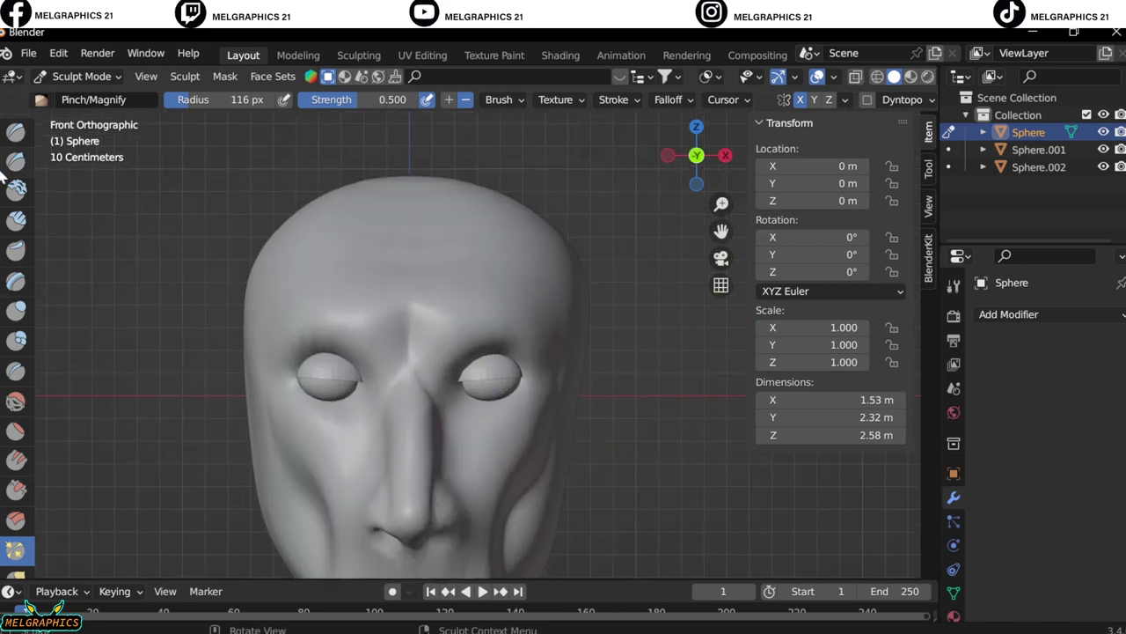
scroll(414, 210, up, 2)
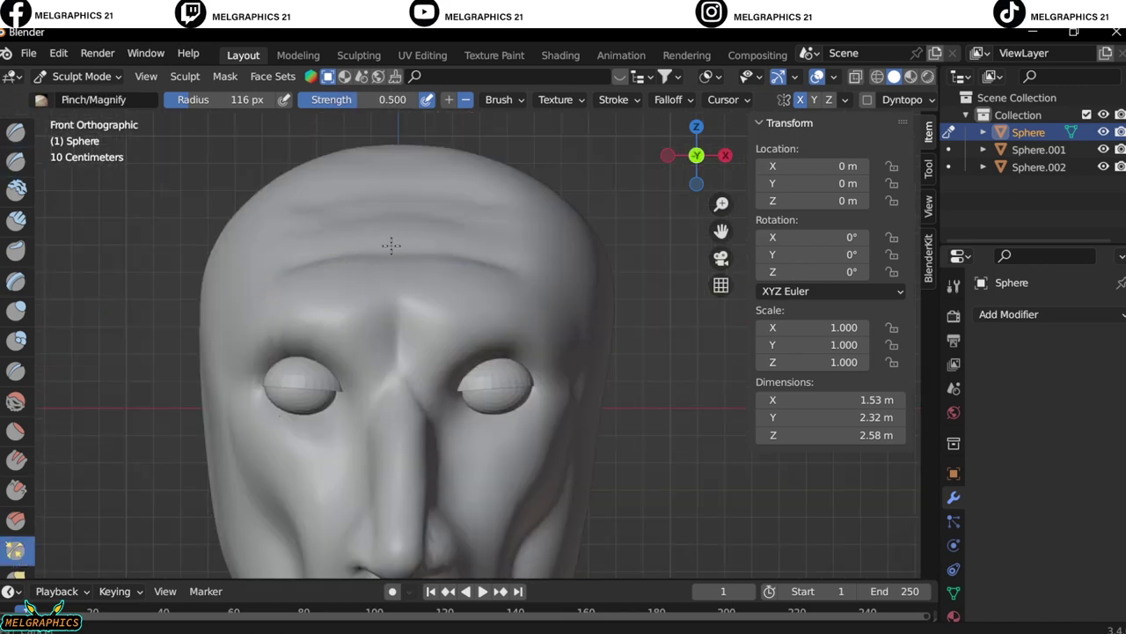
mouse_move(481, 233)
middle_down()
mouse_move(606, 383)
mouse_move(457, 269)
middle_up()
mouse_move(291, 174)
middle_down()
mouse_move(528, 370)
mouse_move(574, 427)
mouse_move(457, 270)
middle_up()
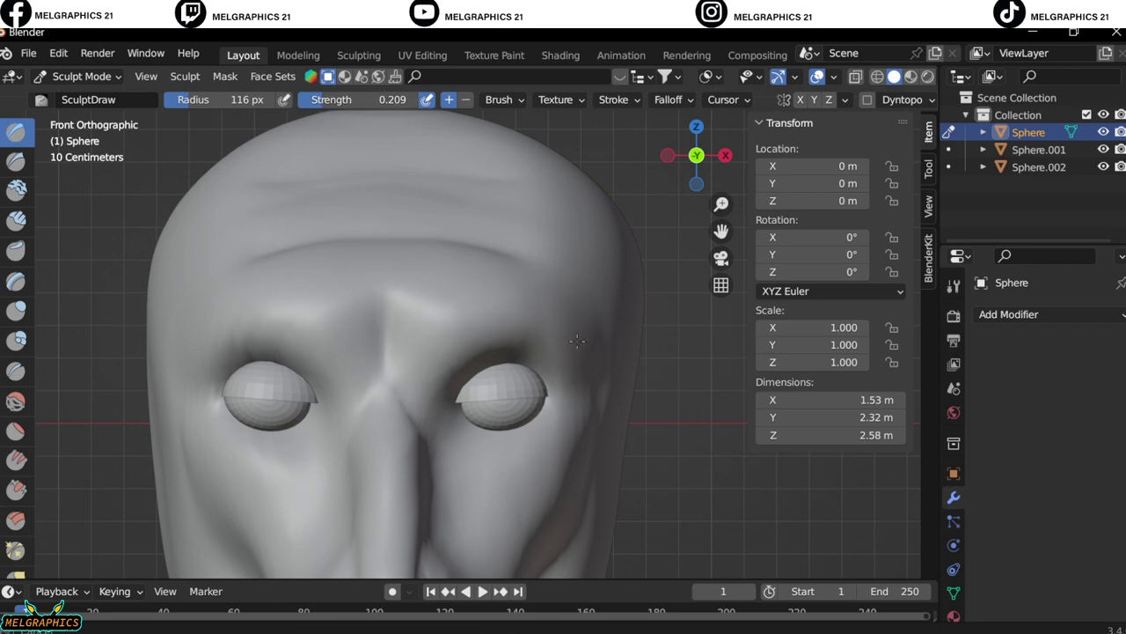
mouse_move(539, 288)
middle_down()
mouse_move(581, 423)
mouse_move(458, 269)
middle_up()
key(g)
scroll(528, 427, up, 3)
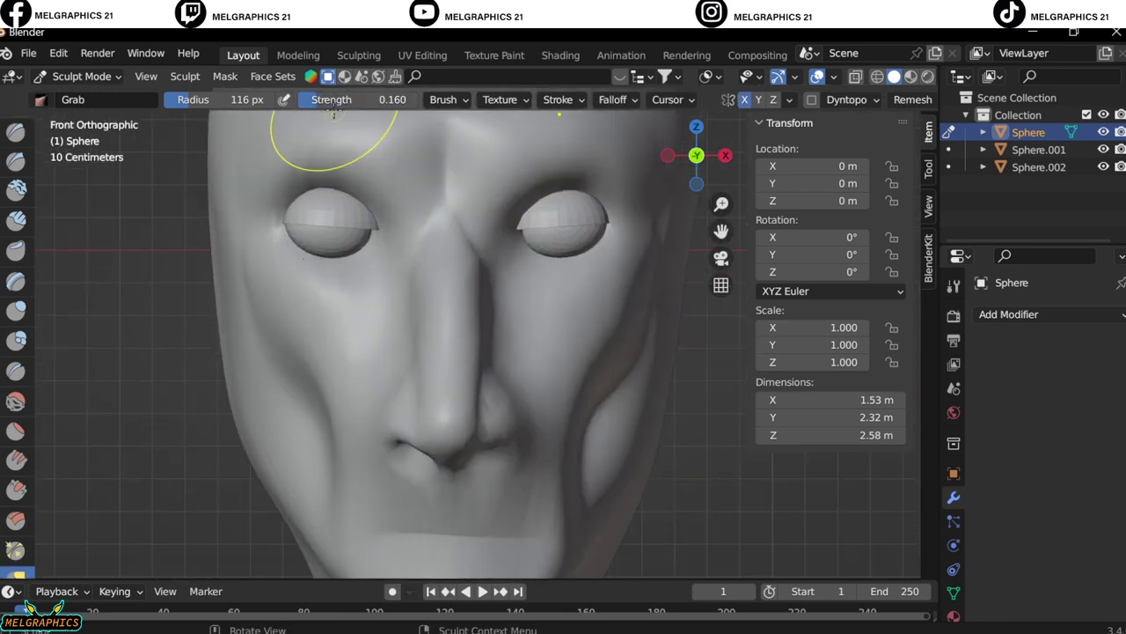
Lower the Grab brush strength and review the face from three-quarter, side and front views
drag(392, 100, 374, 100)
click(374, 100)
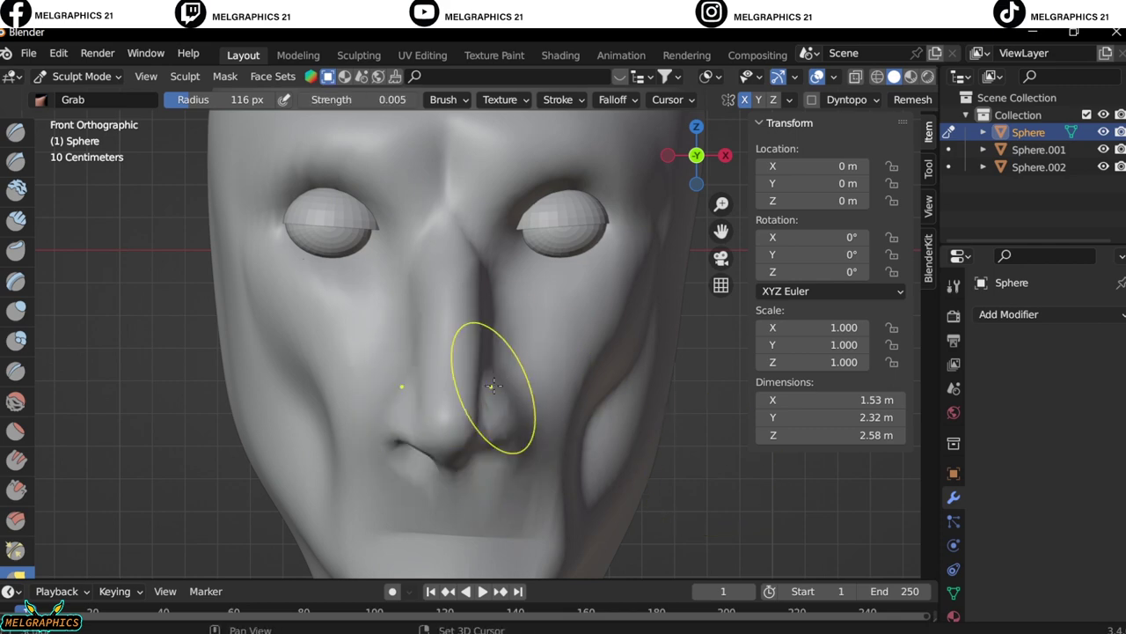
mouse_move(490, 390)
middle_down()
mouse_move(401, 330)
mouse_move(584, 364)
middle_up()
scroll(583, 364, down, 5)
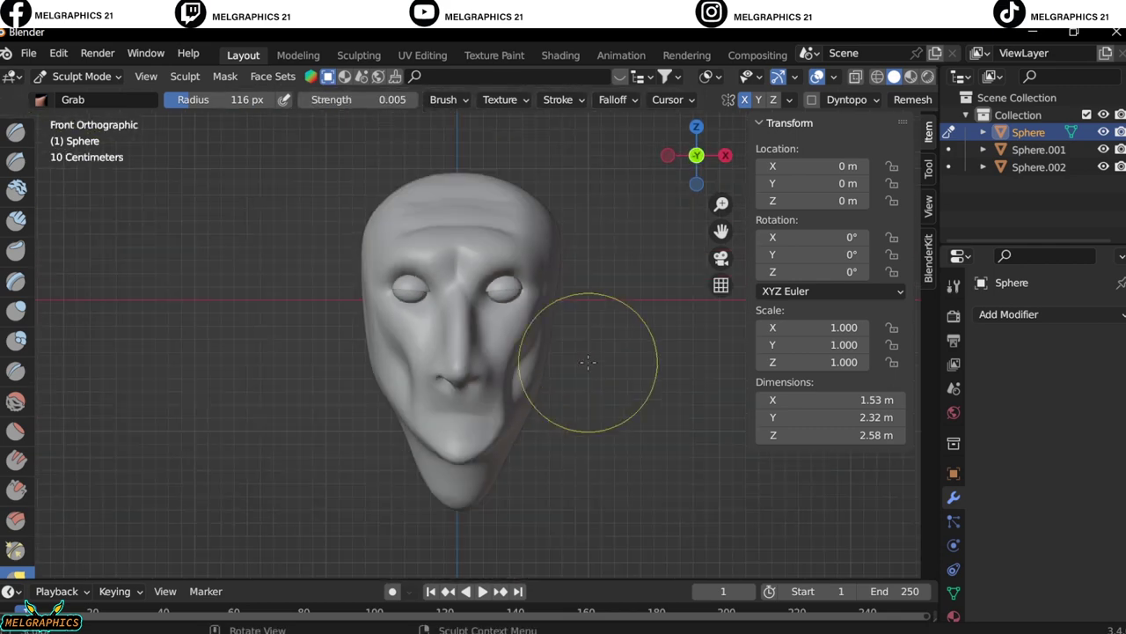
scroll(548, 435, up, 6)
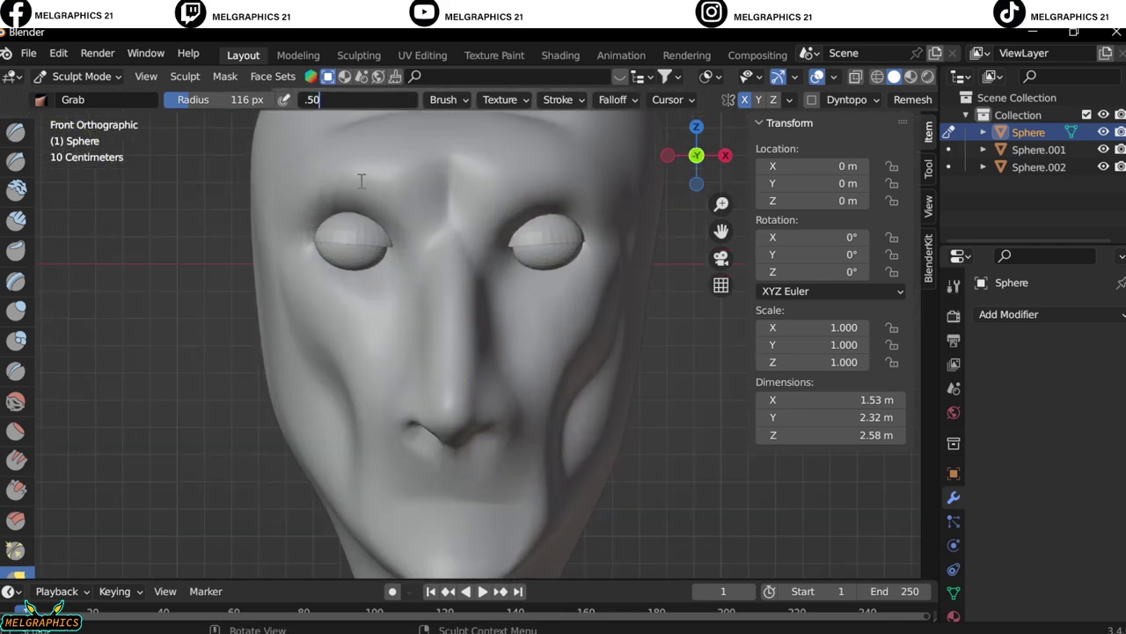
key(KP_3)
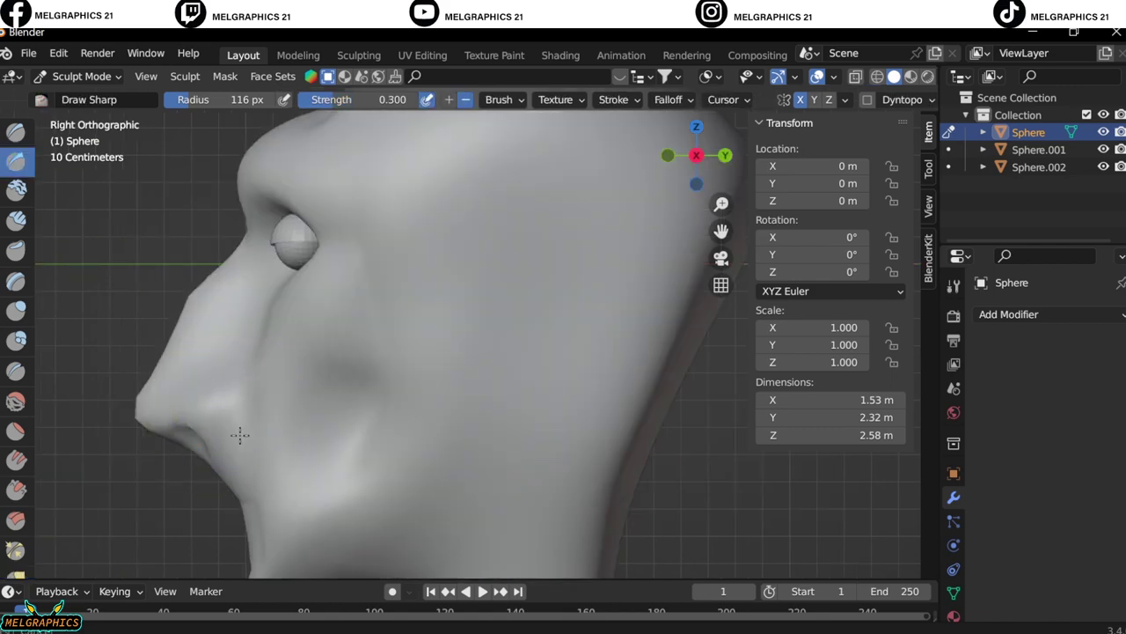
key(KP_1)
middle_drag(514, 454, 516, 364)
scroll(515, 364, down, 3)
scroll(343, 211, up, 8)
Deepen the crease beside the mouth with the Draw Sharp brush
key(c)
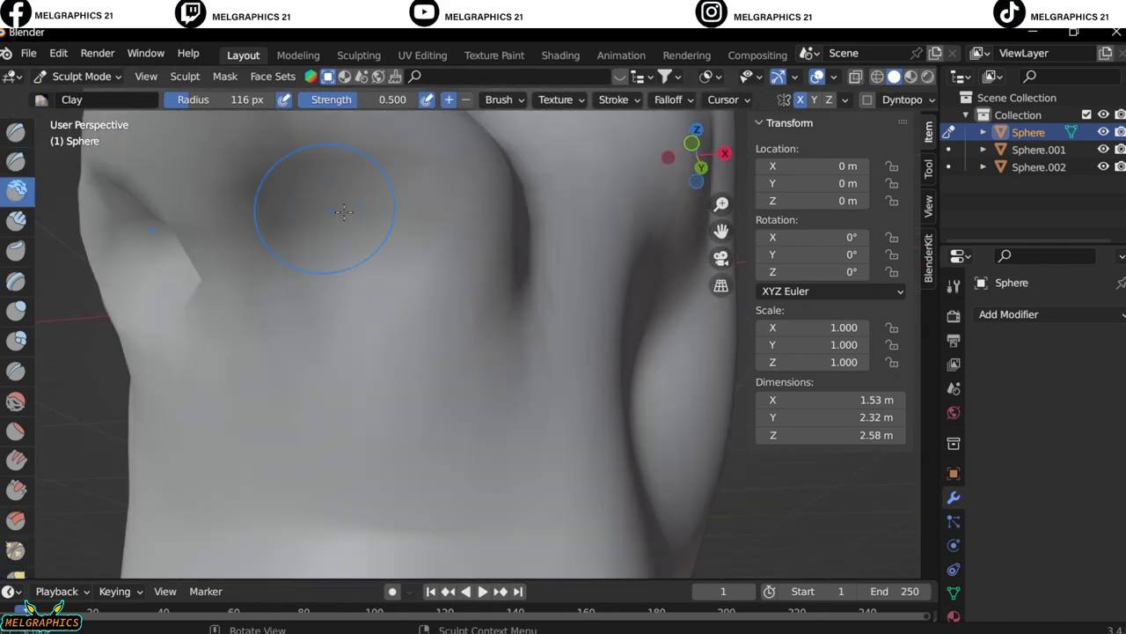
scroll(440, 224, down, 5)
scroll(440, 221, up, 5)
key(x)
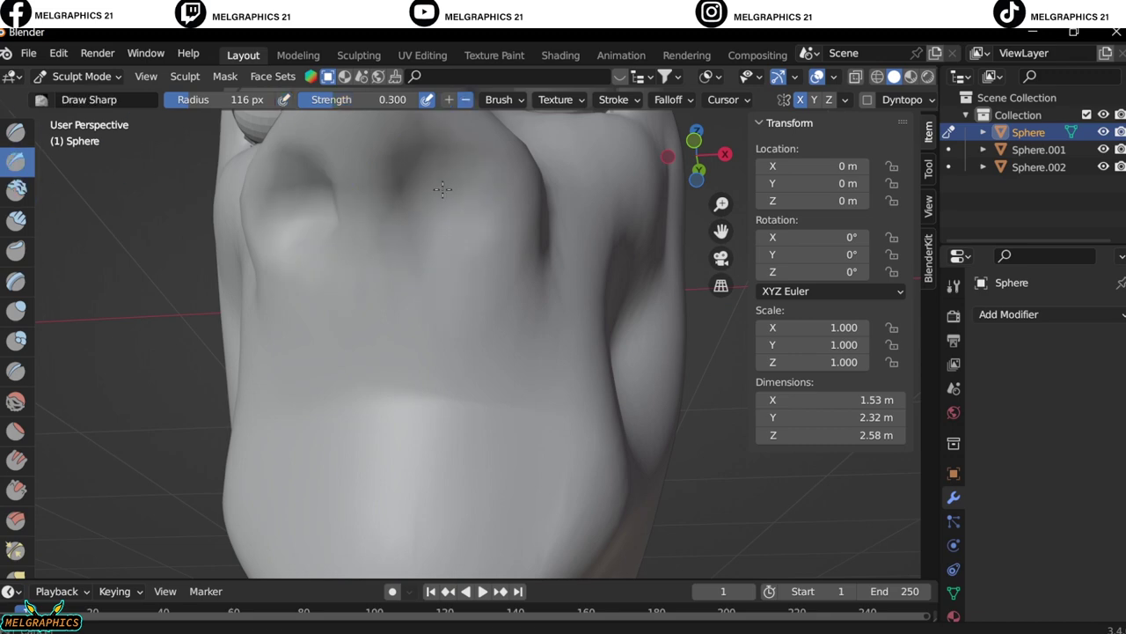
key(KP_1)
scroll(423, 196, down, 4)
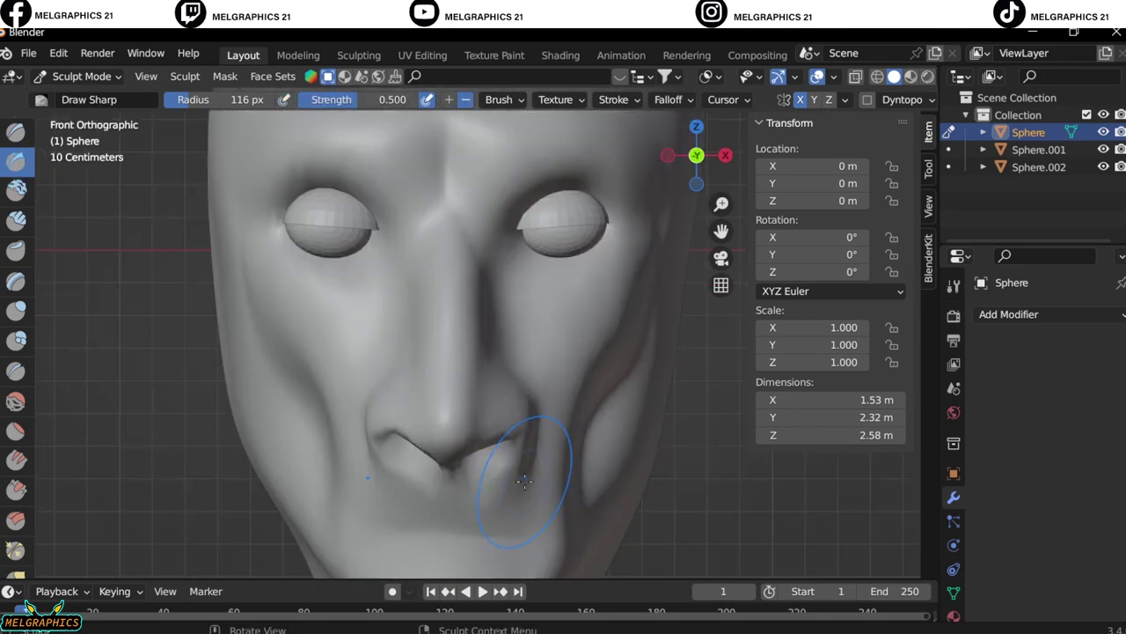
middle_drag(528, 452, 528, 527)
key(KP_1)
scroll(452, 440, down, 3)
middle_drag(452, 440, 478, 354)
key(KP_3)
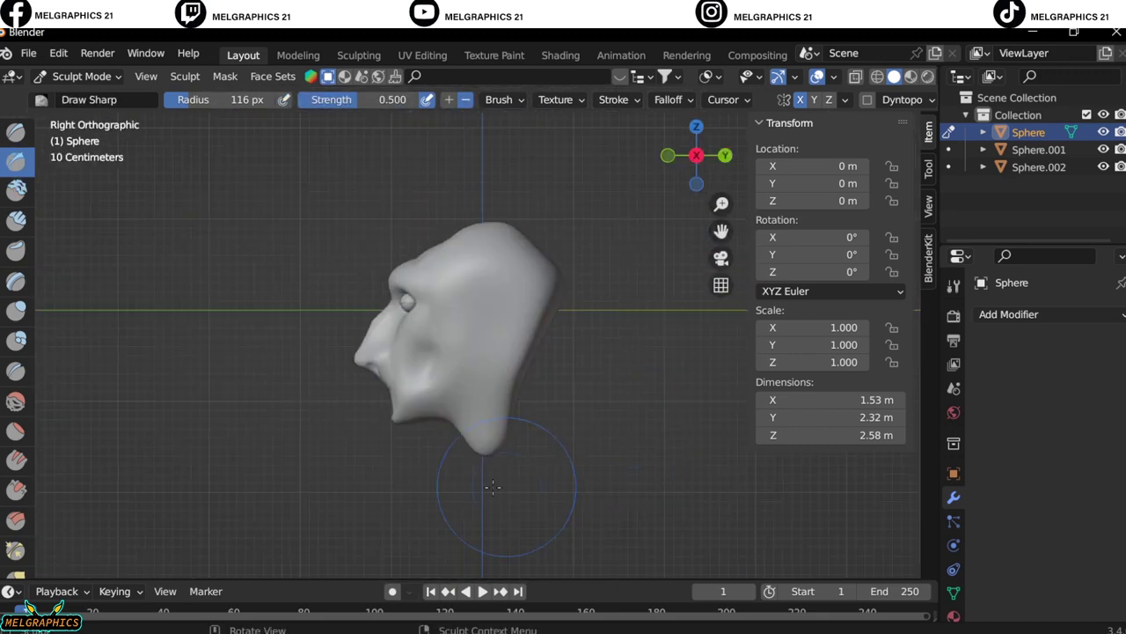
key(KP_1)
Pull the chin down with the Grab brush into a longer jaw, checking front and side views
key(g)
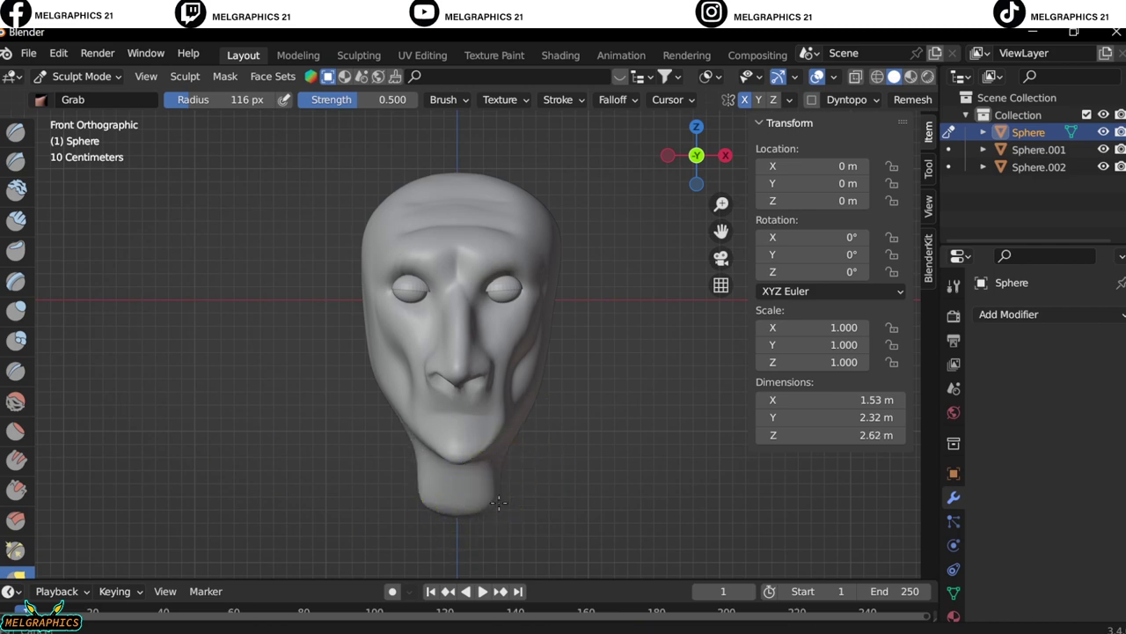
key(KP_3)
key(KP_1)
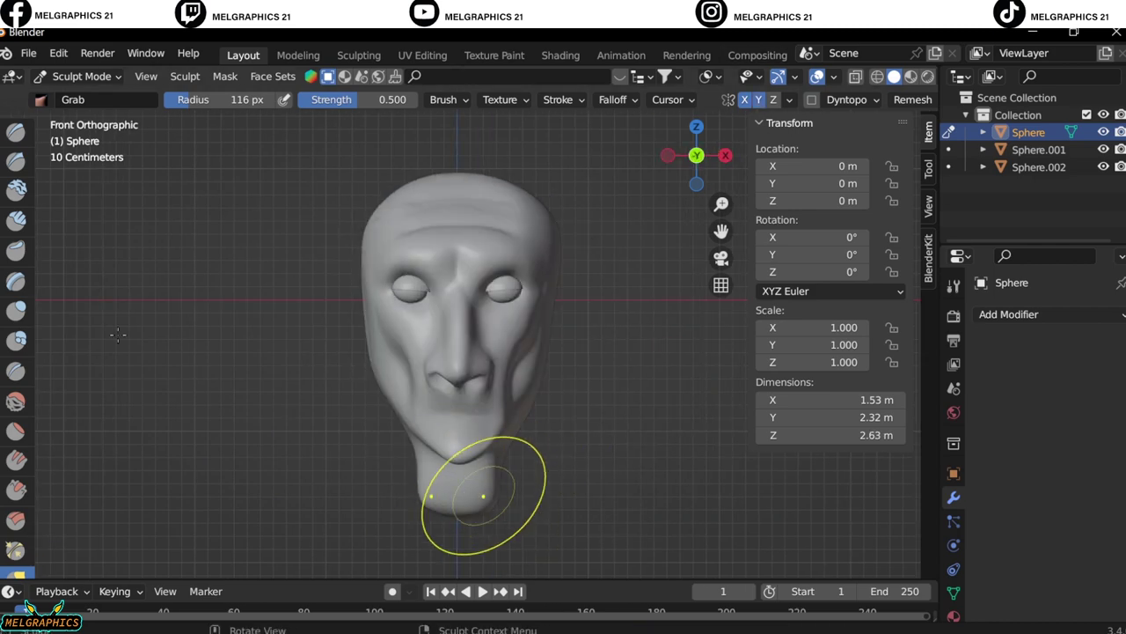
scroll(478, 541, up, 2)
scroll(478, 493, up, 3)
mouse_move(478, 477)
middle_down()
mouse_move(728, 465)
mouse_move(378, 457)
middle_up()
scroll(729, 465, up, 2)
key(KP_1)
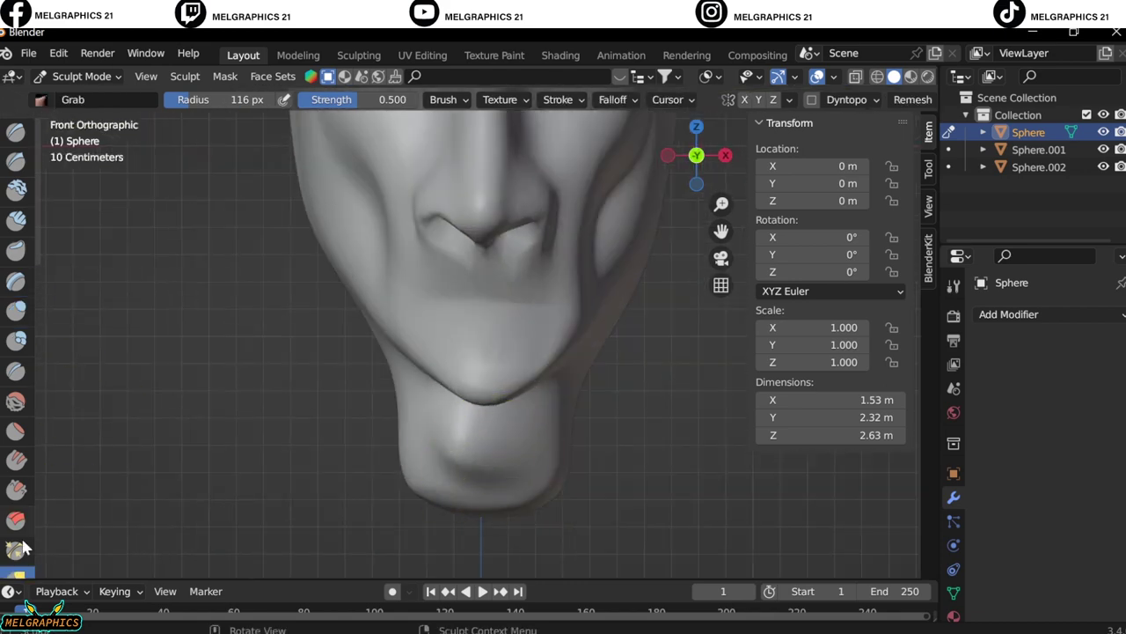
middle_drag(463, 443, 563, 449)
key(KP_1)
scroll(566, 452, down, 6)
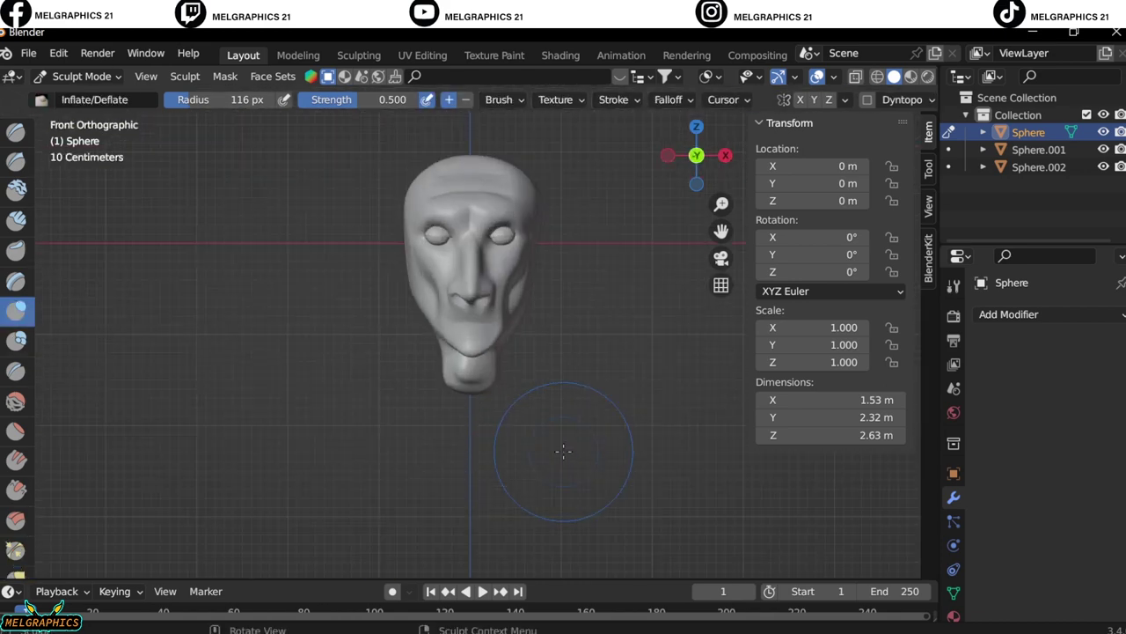
scroll(566, 452, up, 8)
scroll(460, 304, down, 5)
Back in Object Mode, apply Shade Smooth to the head and deselect it
key(ctrl+Tab)
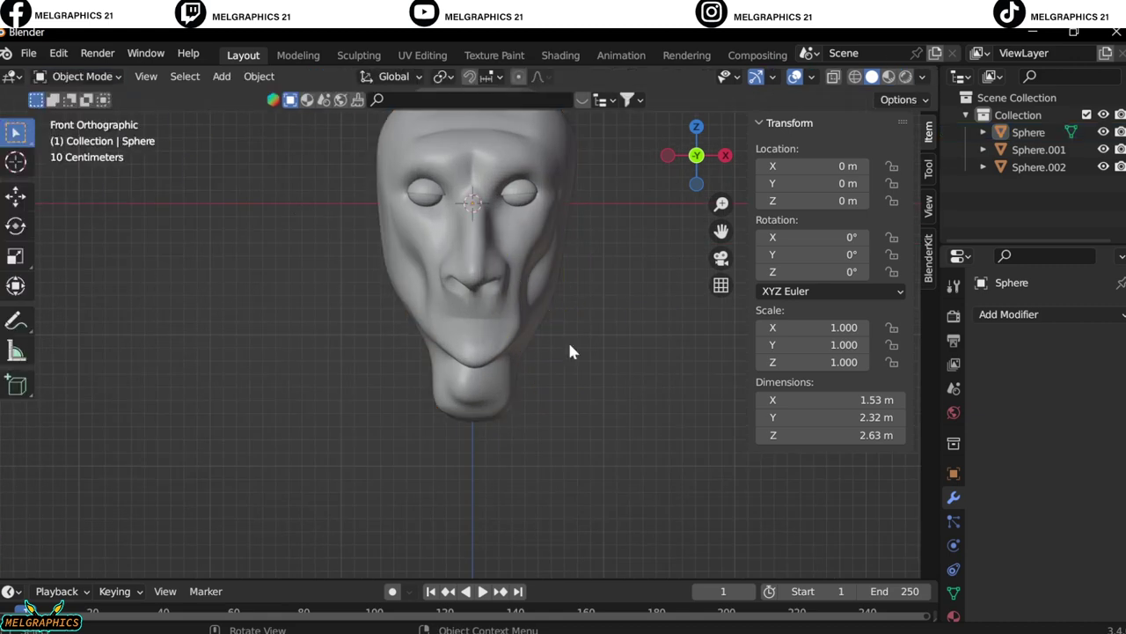
click(567, 340)
right_click(467, 257)
click(465, 259)
click(618, 385)
Select the eyelid pieces and shade them smooth as well
key(ctrl+z)
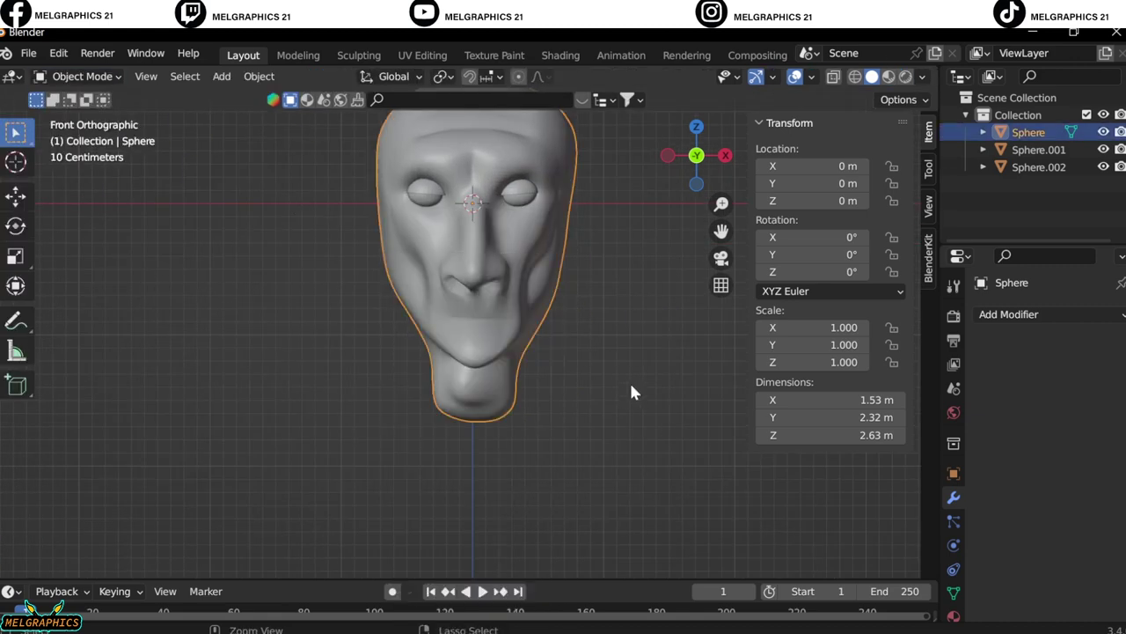
click(627, 310)
scroll(498, 262, up, 4)
click(493, 255)
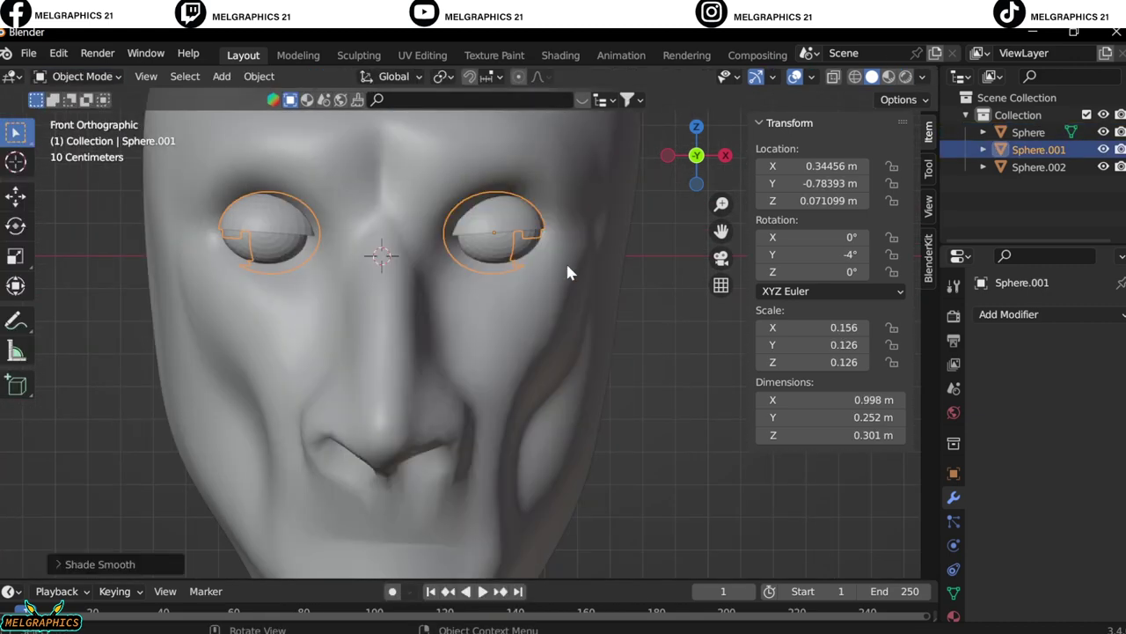
click(565, 260)
scroll(616, 352, down, 2)
Add a UV sphere, scale it down and move it beside the head
key(shift+a)
click(667, 341)
key(s)
key(g)
middle_drag(563, 387, 596, 396)
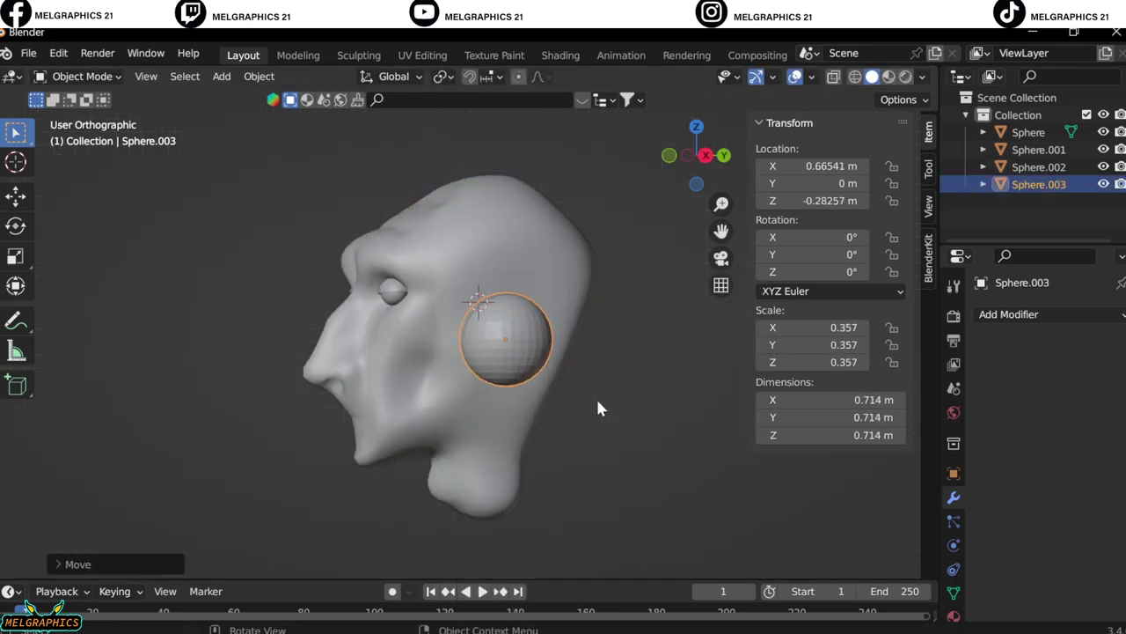
key(KP_1)
In Sculpt Mode, stretch and flatten the sphere into a rough ear shape
click(82, 76)
click(93, 134)
key(f)
click(519, 352)
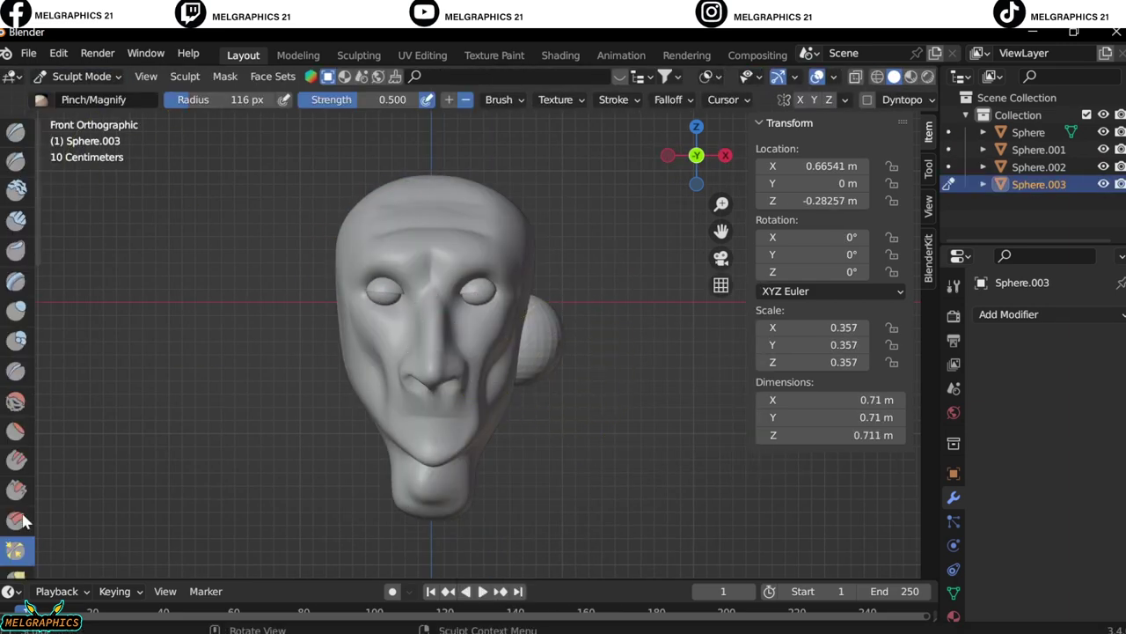
key(k)
scroll(528, 352, up, 3)
drag(616, 317, 662, 330)
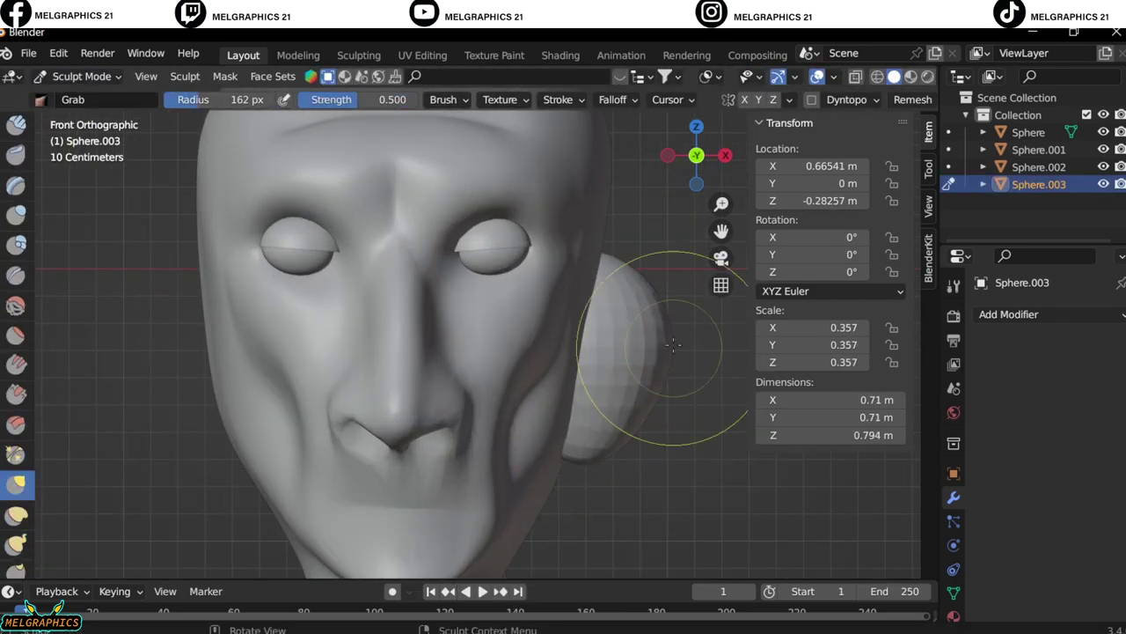
drag(634, 231, 628, 213)
middle_drag(628, 213, 623, 201)
key(KP_3)
drag(554, 403, 462, 399)
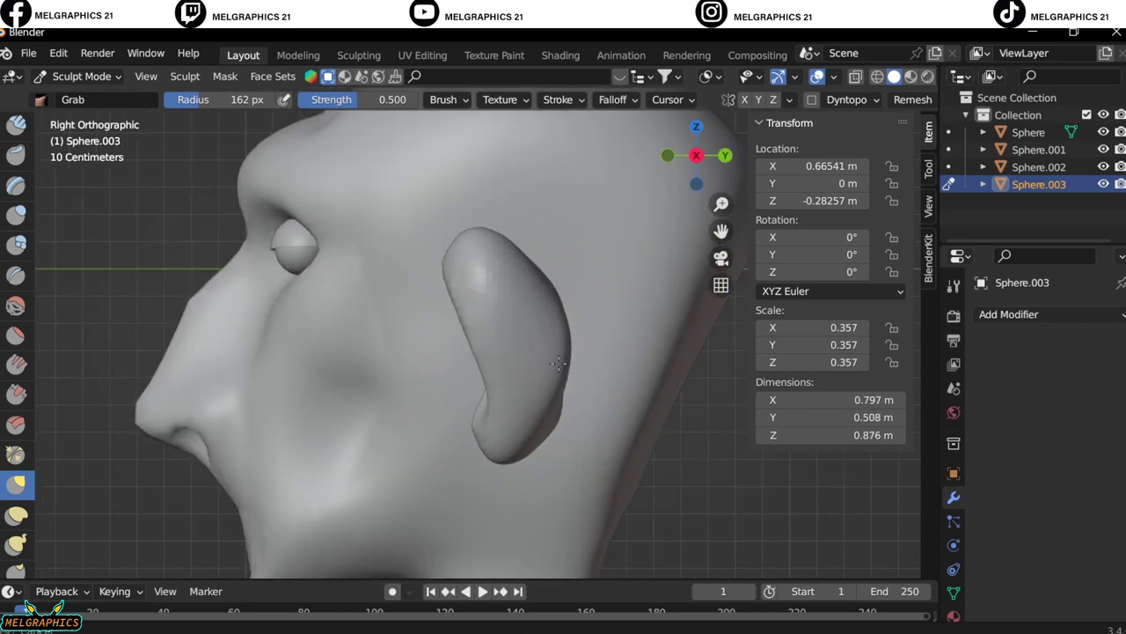
middle_drag(557, 362, 578, 390)
key(KP_1)
Carve the ear's inner hollow with a 98 px brush and refine its outline from the side
click(16, 161)
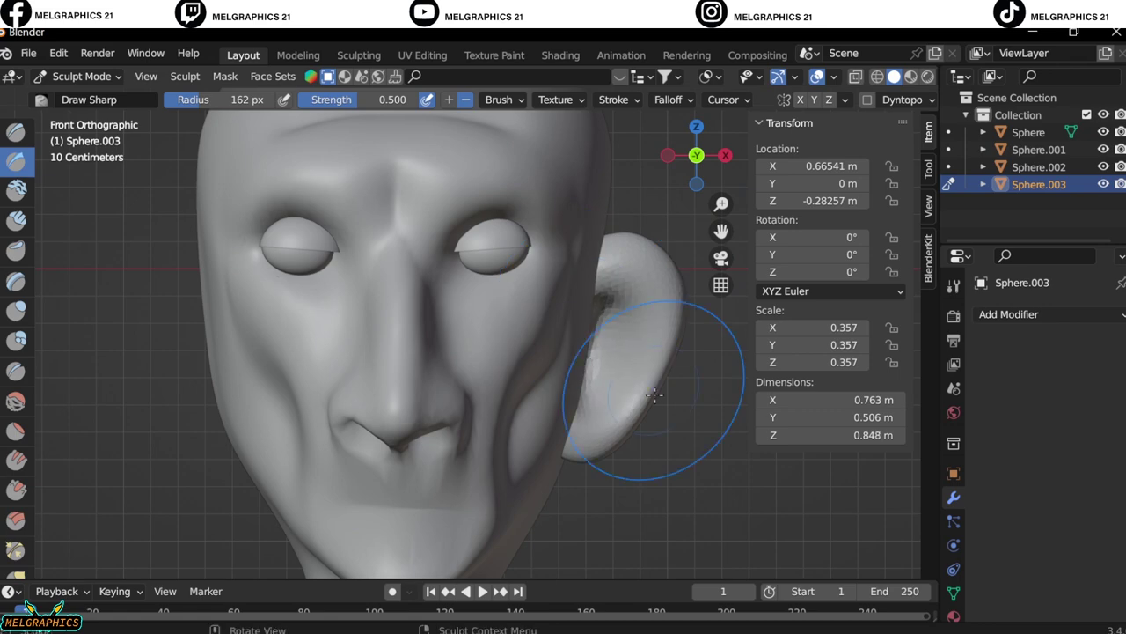
middle_drag(655, 396, 616, 352)
scroll(572, 308, up, 3)
key(KP_1)
key(f)
click(532, 240)
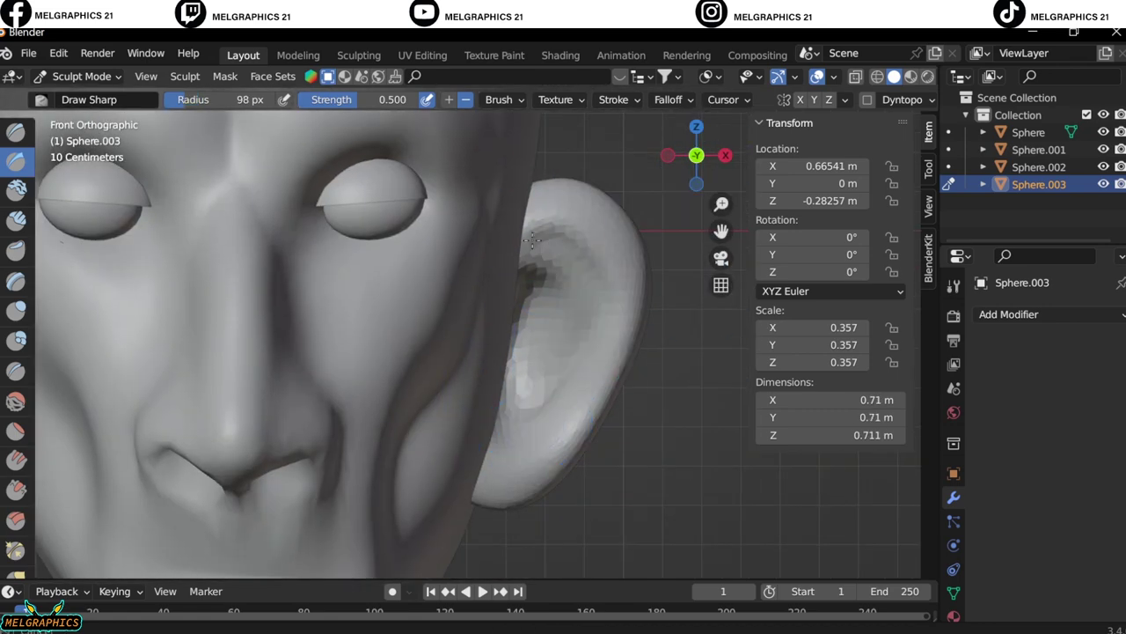
key(KP_3)
key(g)
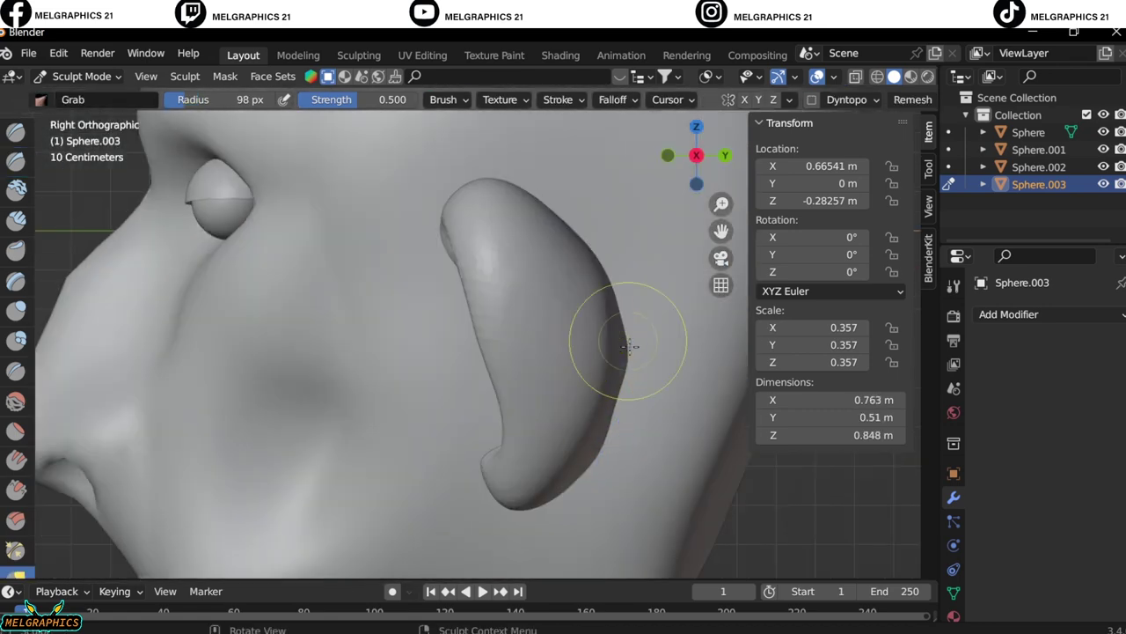
drag(616, 371, 607, 405)
key(KP_1)
scroll(528, 352, up, 3)
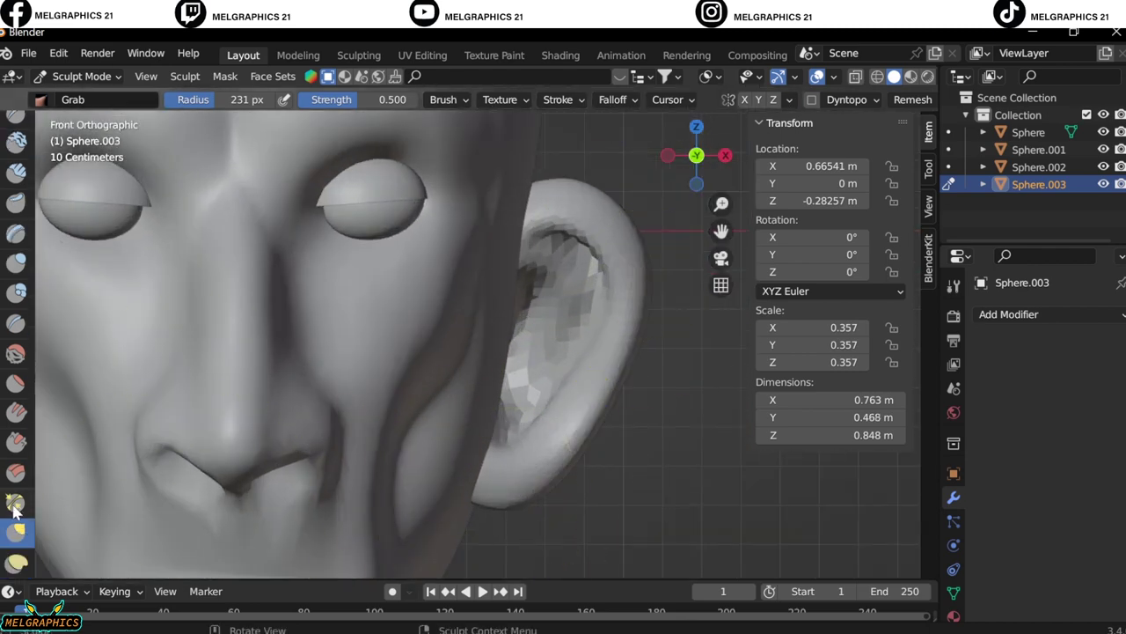
click(16, 543)
scroll(264, 352, down, 2)
In Object Mode, add a Mirror modifier to the ear and apply it
click(73, 77)
click(75, 98)
middle_drag(613, 415, 430, 415)
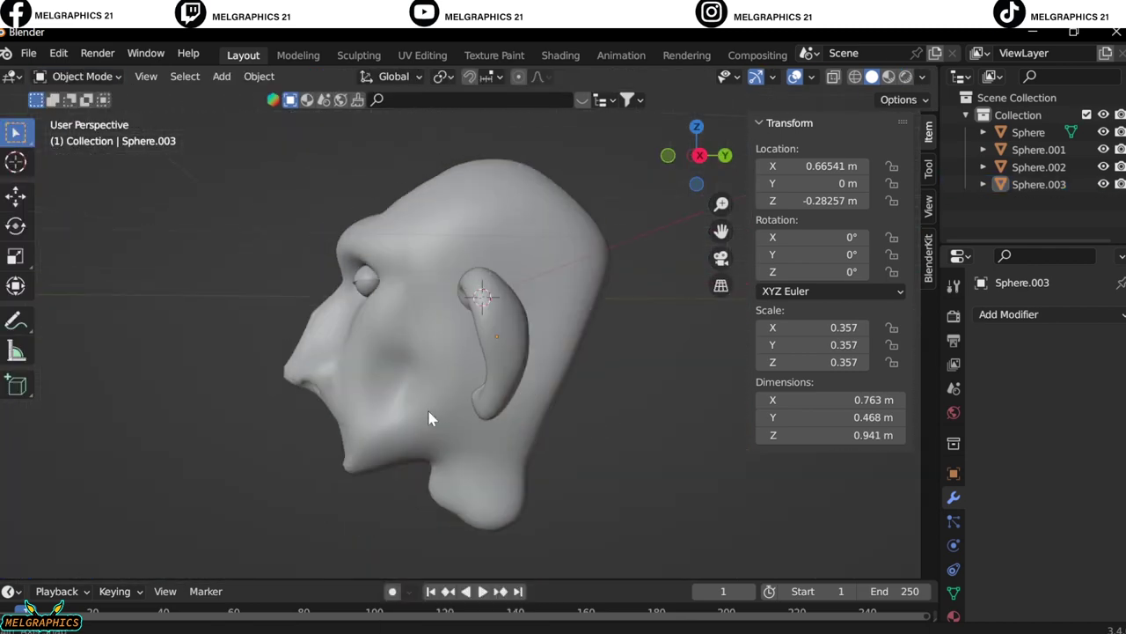
key(KP_1)
click(1008, 314)
click(760, 515)
click(1100, 269)
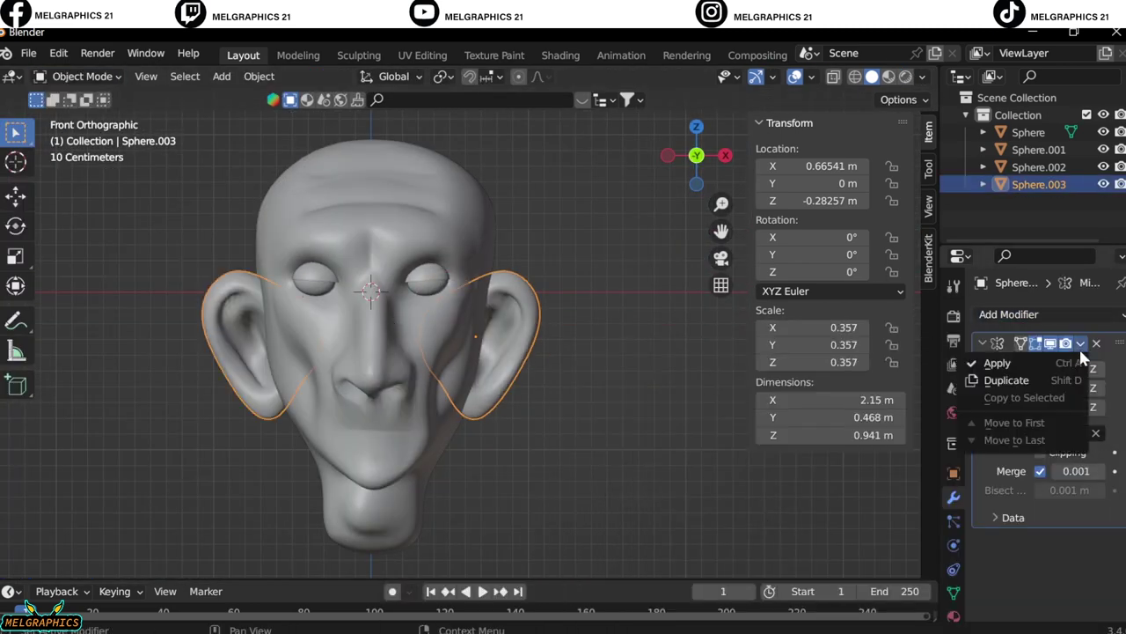
click(985, 294)
mouse_move(634, 413)
middle_down()
mouse_move(541, 460)
mouse_move(586, 296)
middle_up()
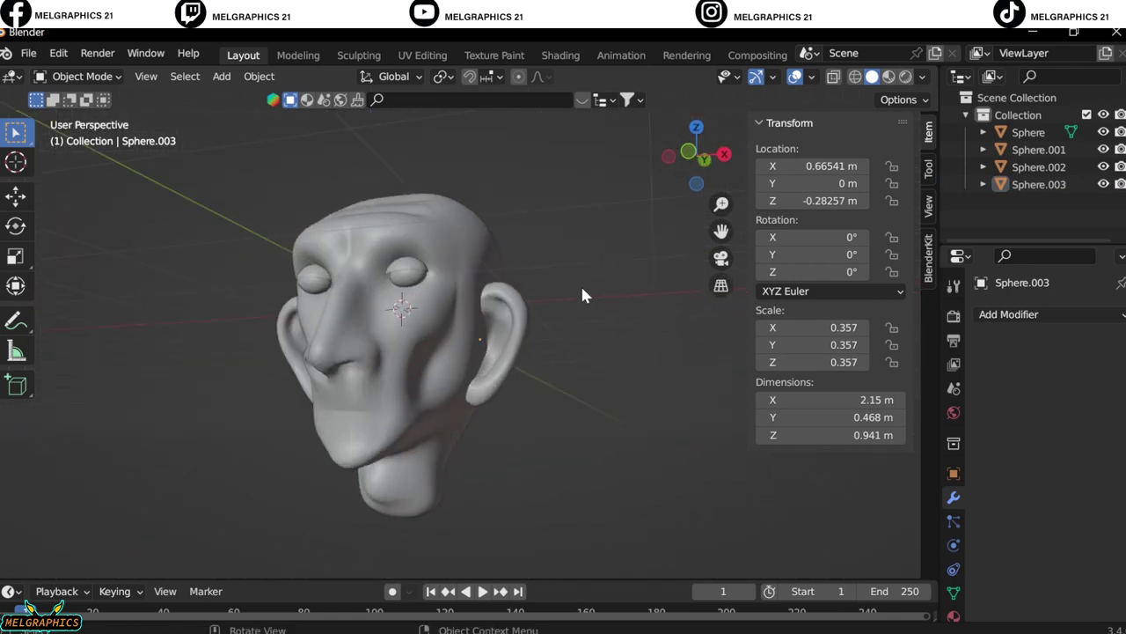
key(KP_3)
key(shift+a)
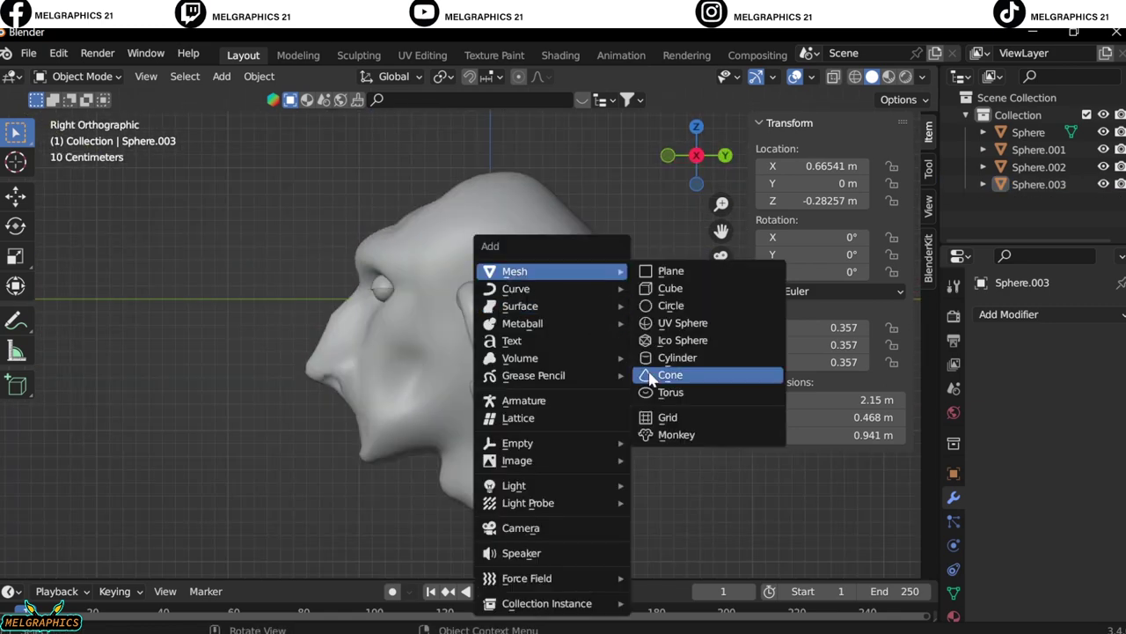
Add a torus and stretch it vertically to a Z scale of 1.84
click(671, 391)
drag(818, 361, 880, 361)
click(77, 76)
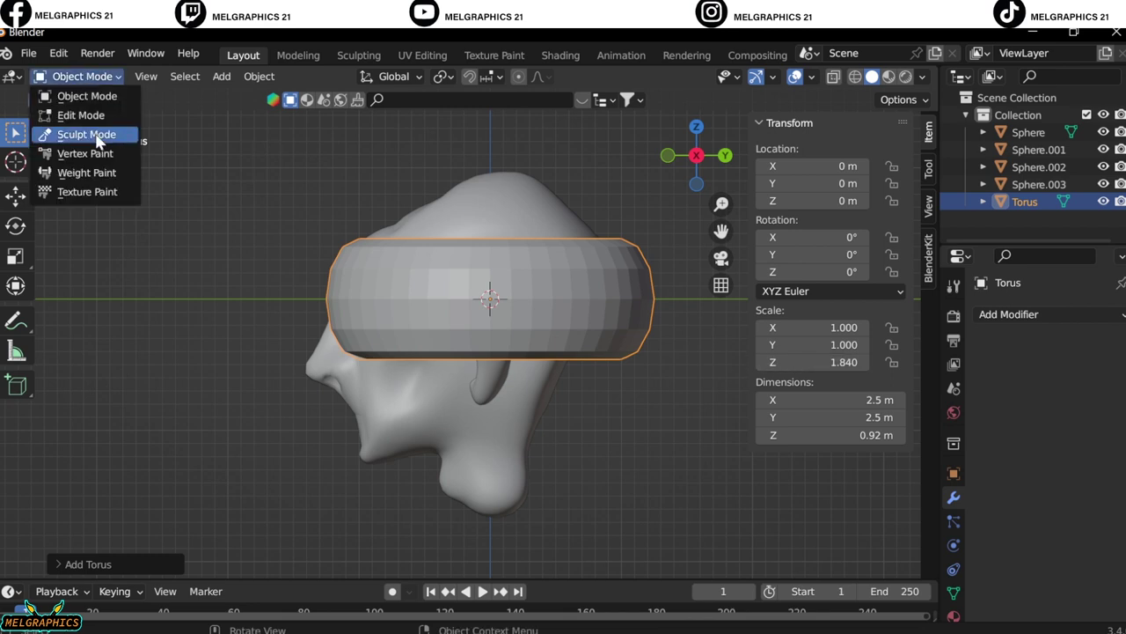
Inspect the torus mesh in Edit Mode, box-selecting its parts through the head in wireframe view
click(83, 116)
click(187, 220)
key(Tab)
key(Tab)
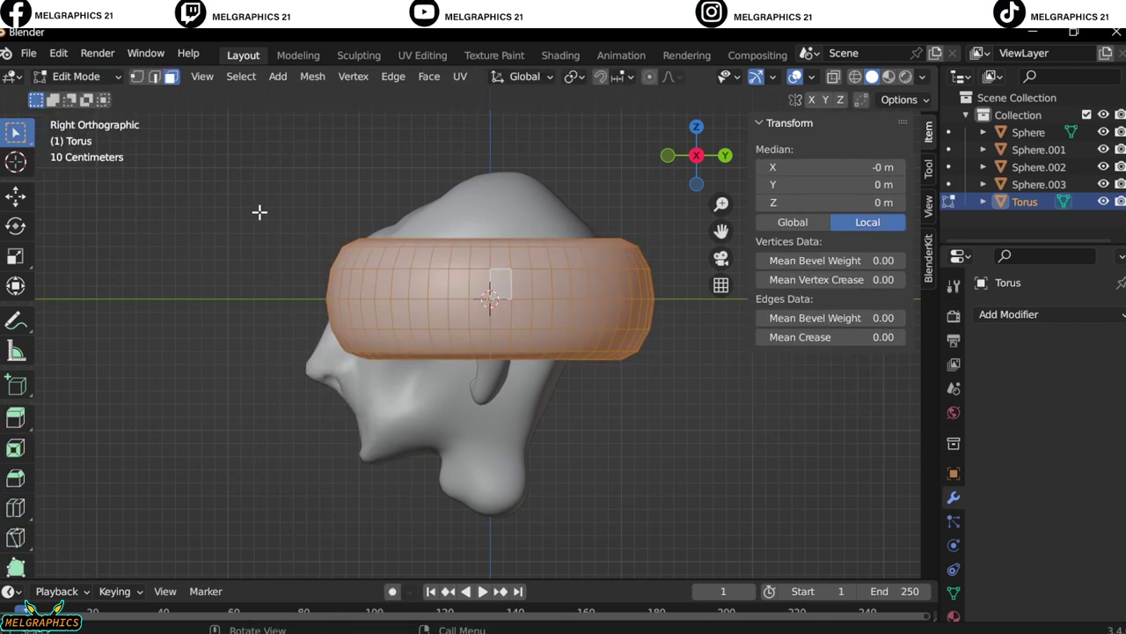
mouse_move(299, 208)
mouse_down()
mouse_move(364, 294)
mouse_move(414, 414)
mouse_up()
click(1103, 132)
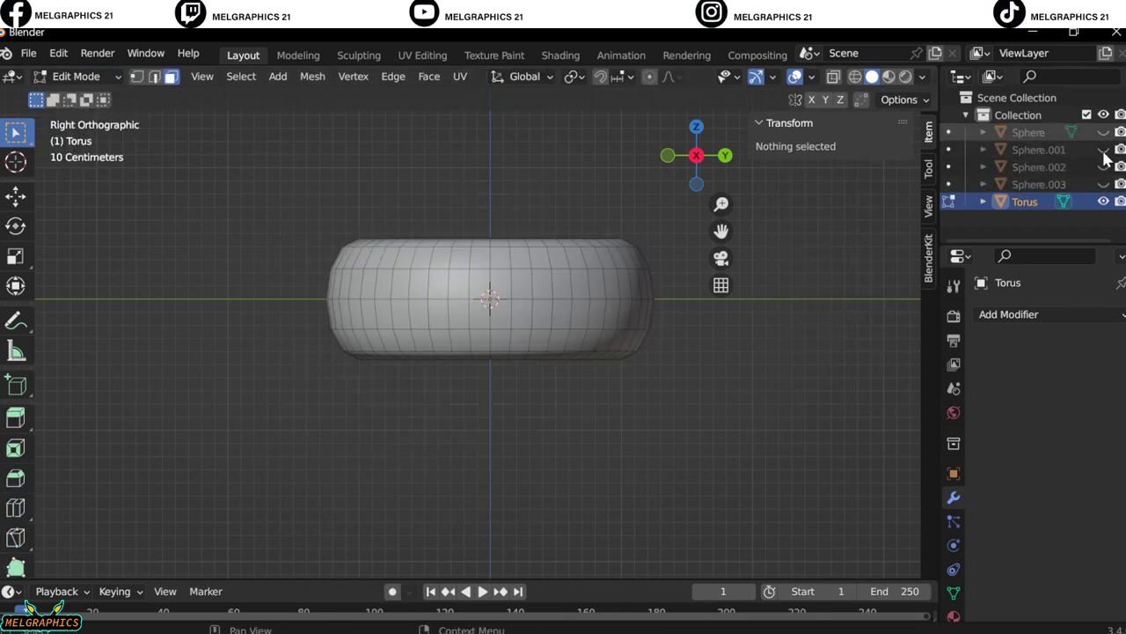
click(1104, 132)
drag(315, 213, 383, 278)
key(shift+z)
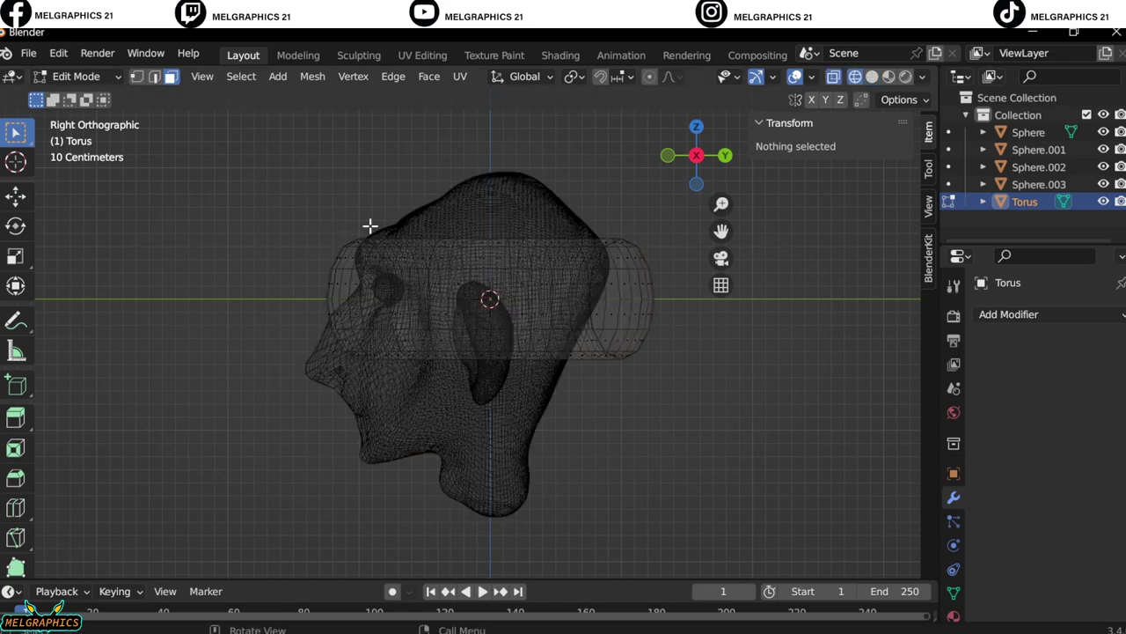
drag(297, 221, 425, 450)
key(KP_1)
click(871, 77)
middle_drag(458, 352, 586, 387)
Put the torus into Sculpt Mode for shaping
key(a)
click(75, 77)
click(79, 136)
Flatten the torus along a straight line from the top view
key(KP_7)
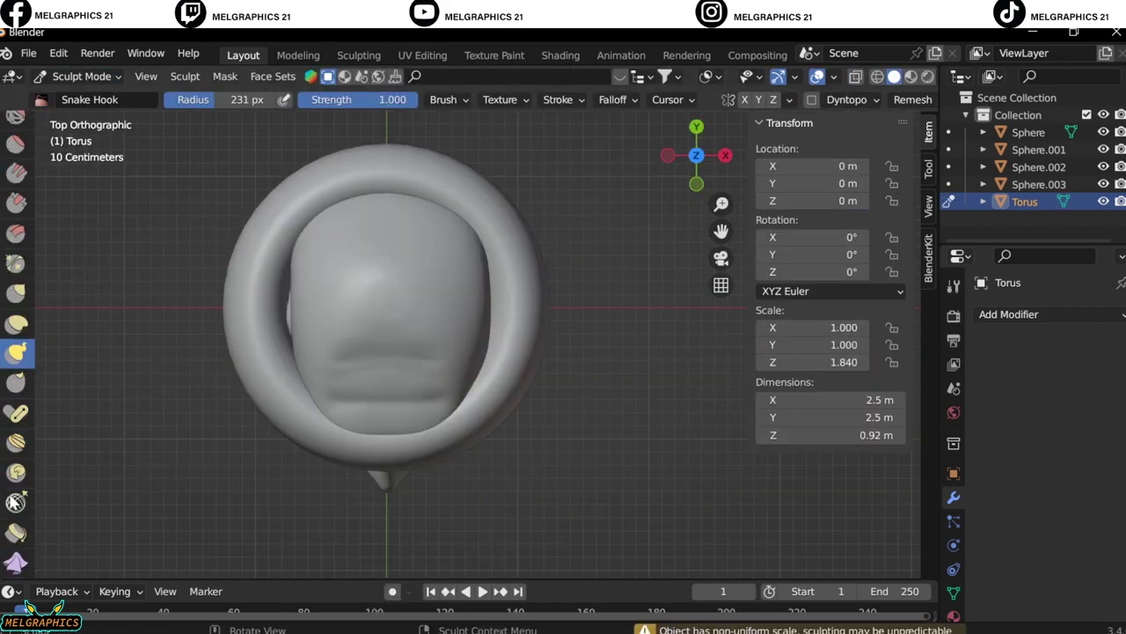
click(16, 495)
drag(211, 332, 607, 331)
middle_drag(607, 331, 604, 264)
key(KP_3)
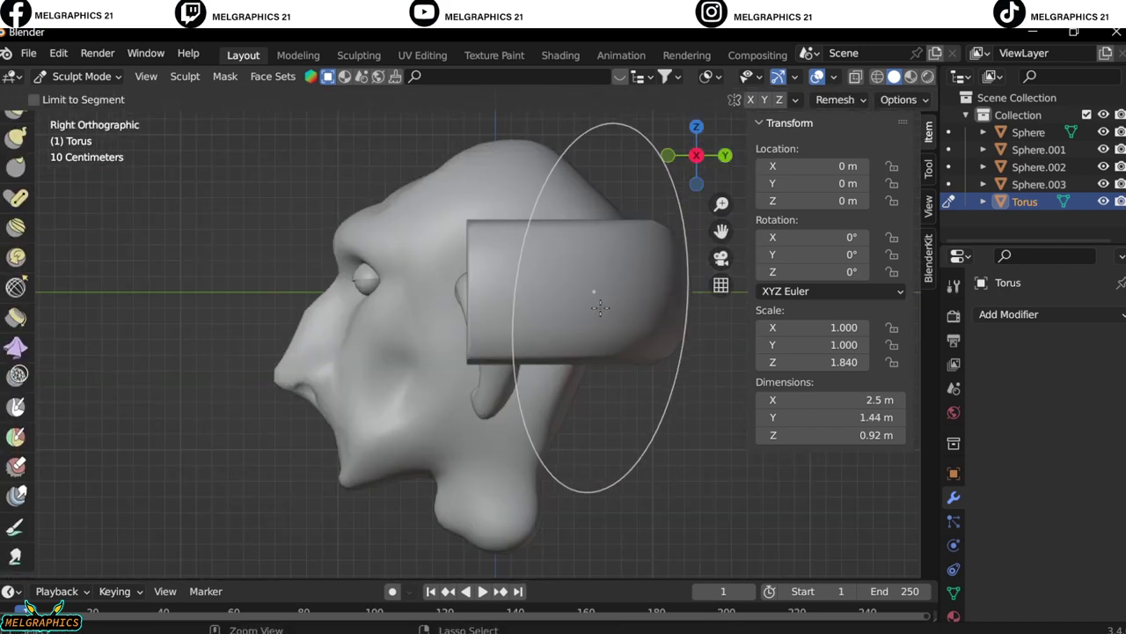
Switch to a much larger Grab brush and examine the head from the side and behind
key(g)
middle_drag(474, 358, 425, 299)
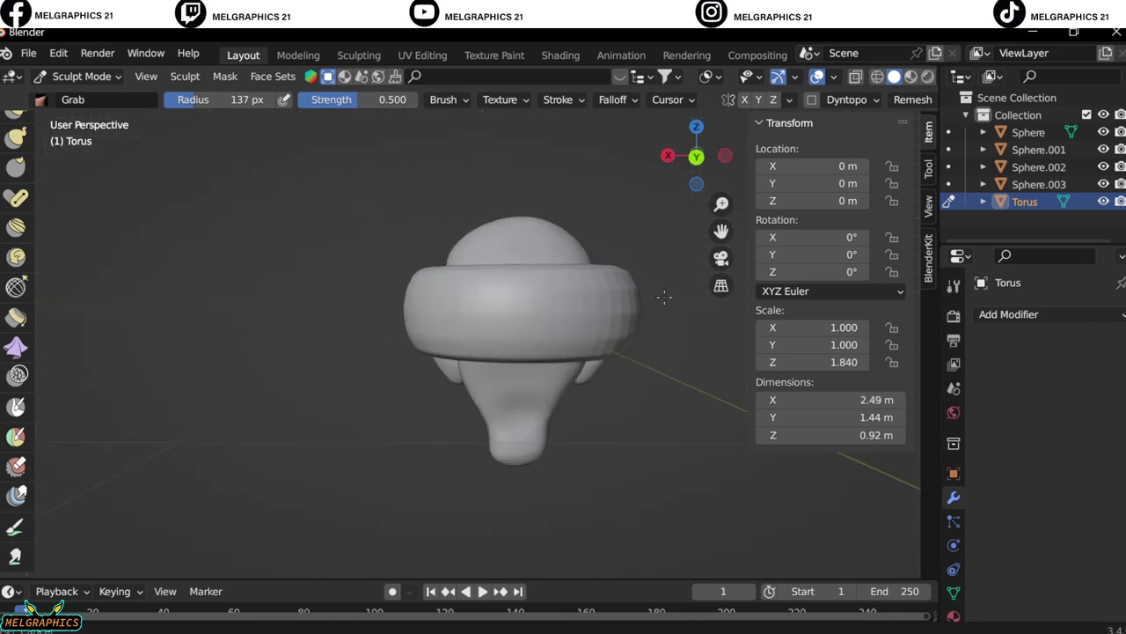
key(KP_3)
middle_drag(477, 247, 501, 224)
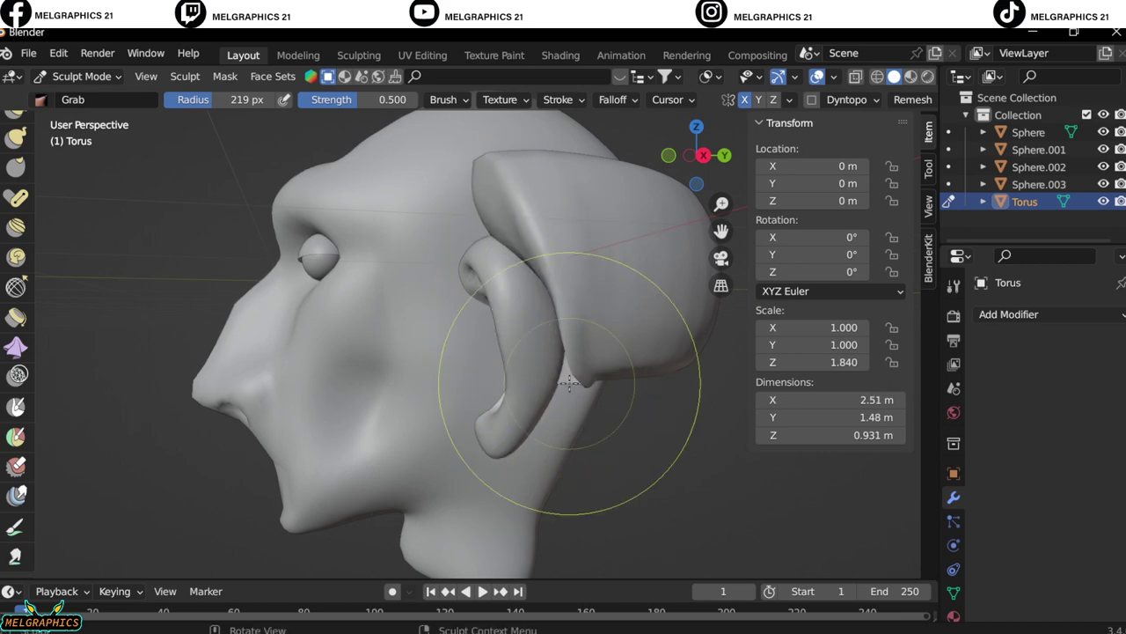
key(KP_1)
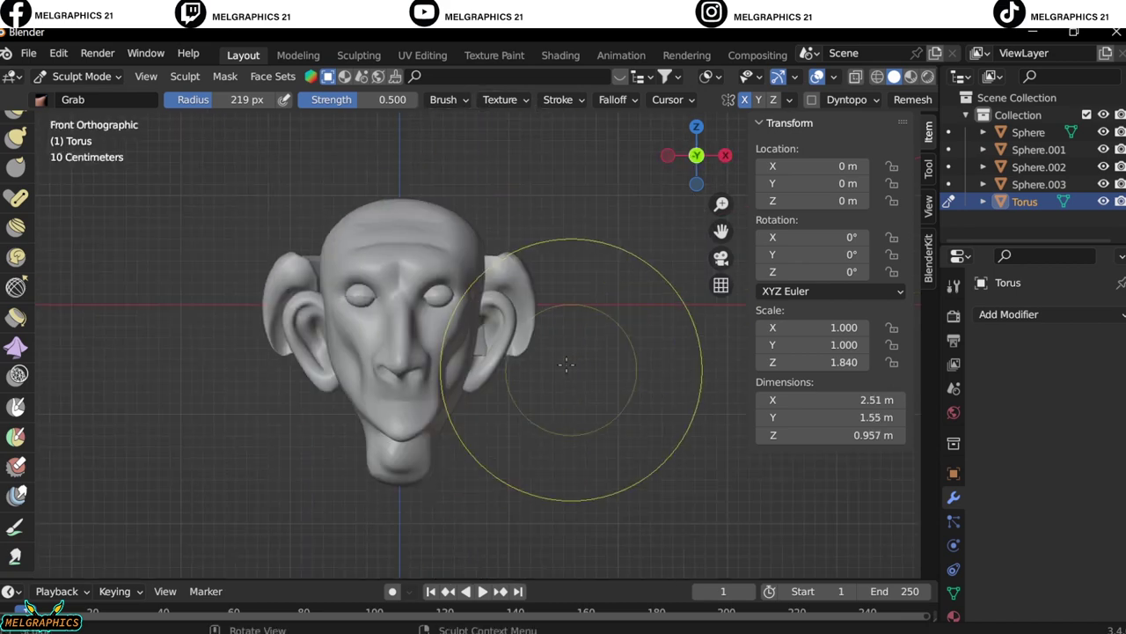
scroll(567, 364, up, 4)
key(KP_3)
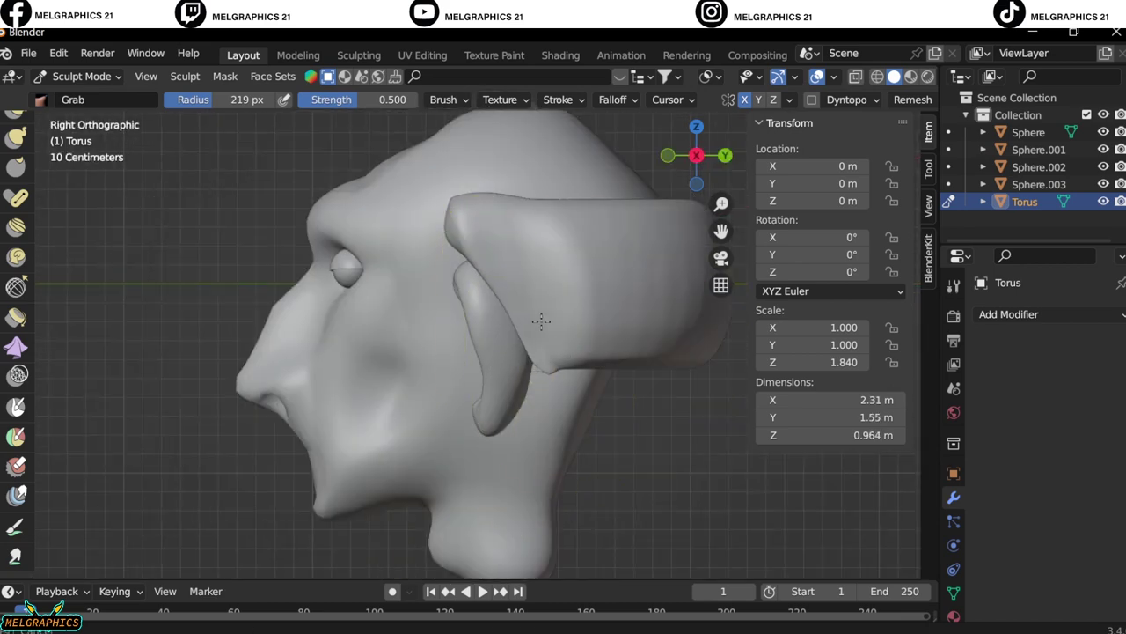
middle_drag(645, 230, 407, 337)
key(f)
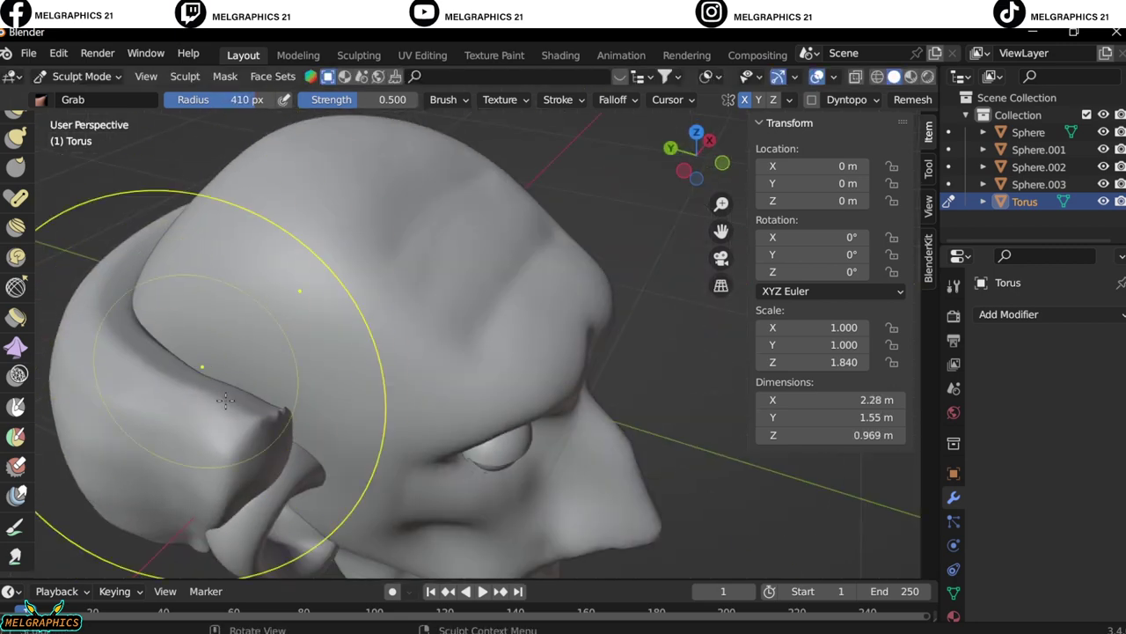
key(KP_3)
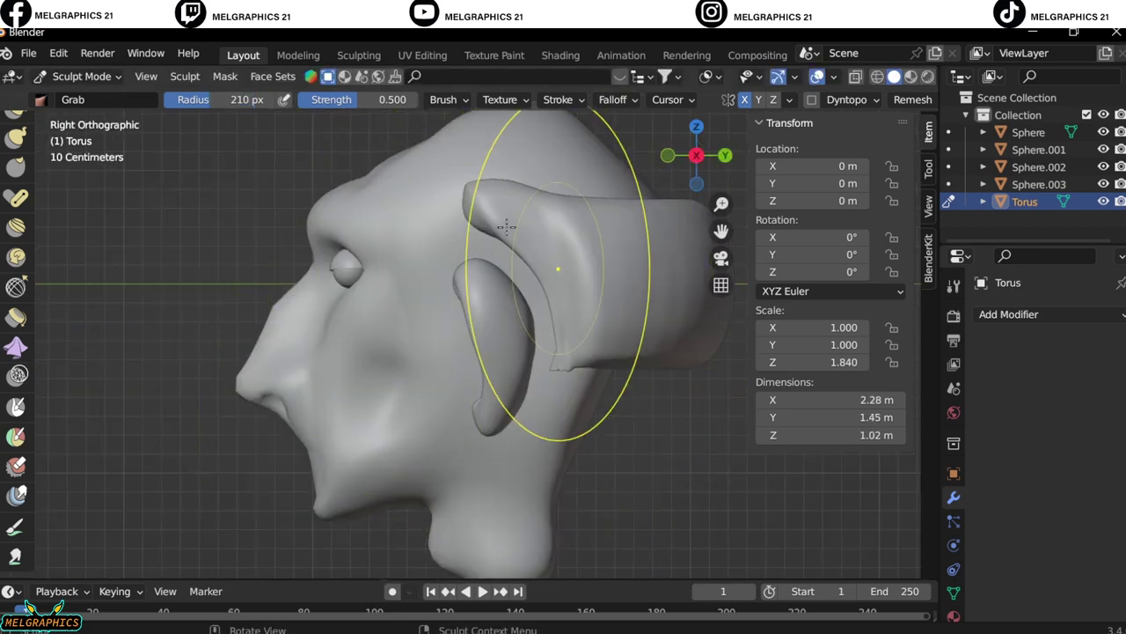
middle_drag(466, 264, 521, 426)
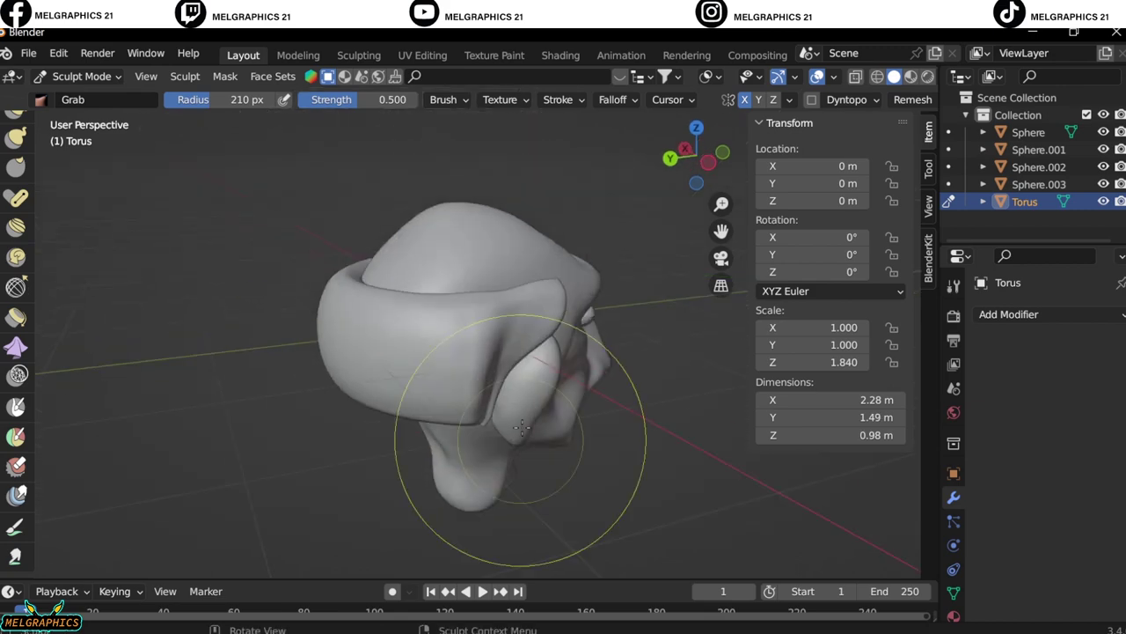
scroll(16, 352, up, 5)
Try the Flatten/Contrast brush, then return to Grab and review the front and side profiles
click(16, 358)
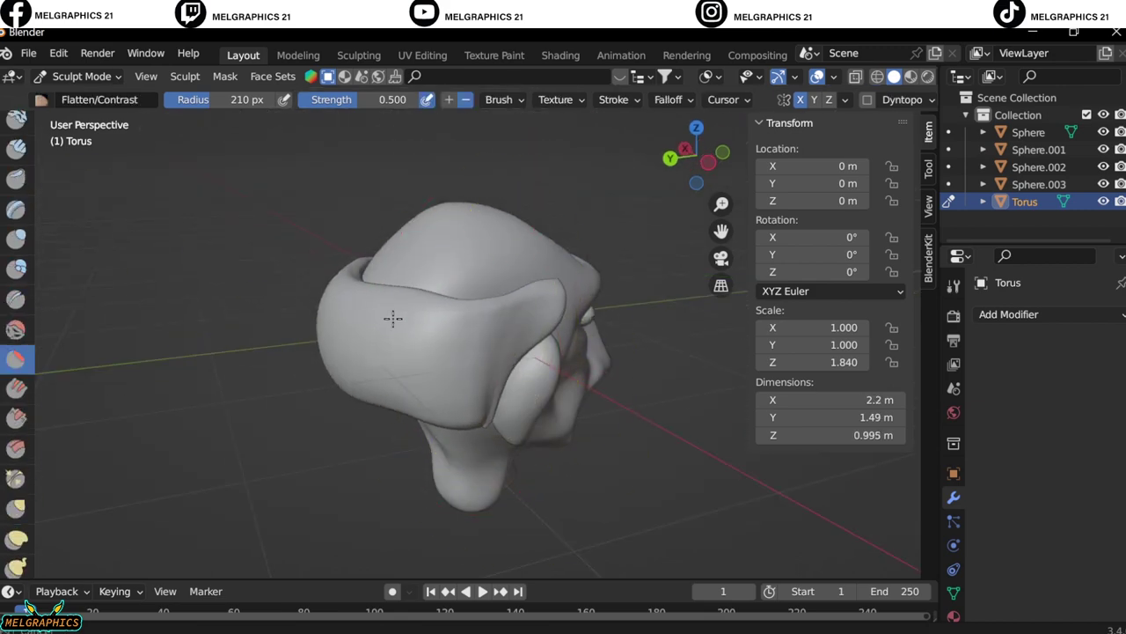
middle_drag(393, 319, 345, 361)
key(g)
key(KP_1)
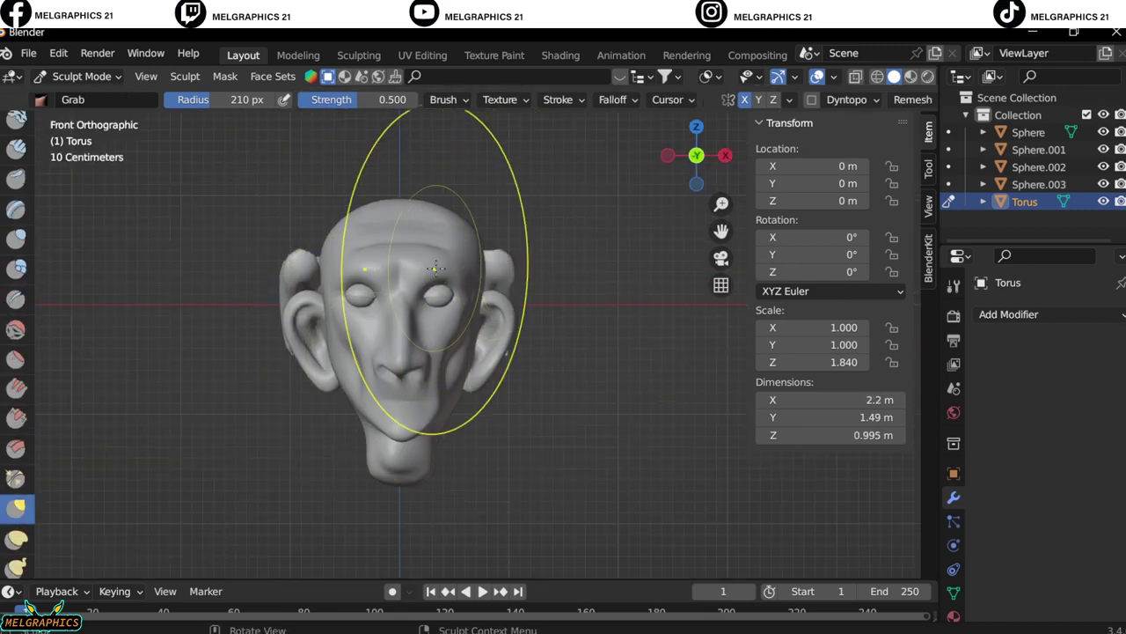
mouse_move(434, 352)
middle_down()
mouse_move(452, 251)
mouse_move(591, 284)
mouse_move(558, 196)
middle_up()
key(KP_1)
key(KP_3)
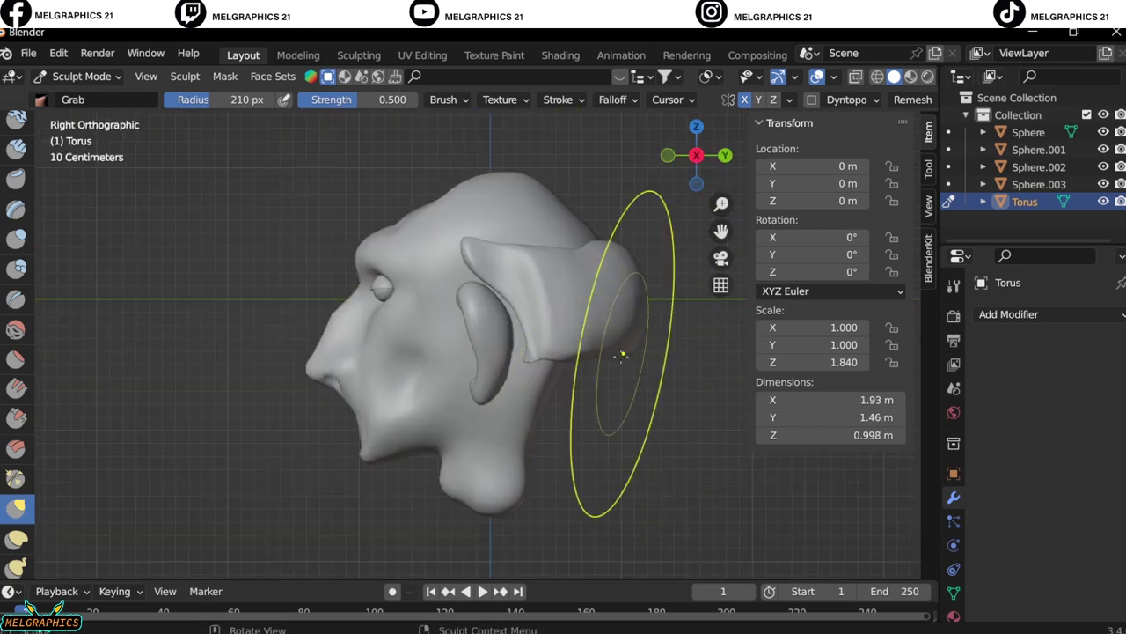
mouse_move(528, 380)
middle_down()
mouse_move(347, 402)
mouse_move(465, 410)
mouse_move(548, 382)
mouse_move(456, 385)
middle_up()
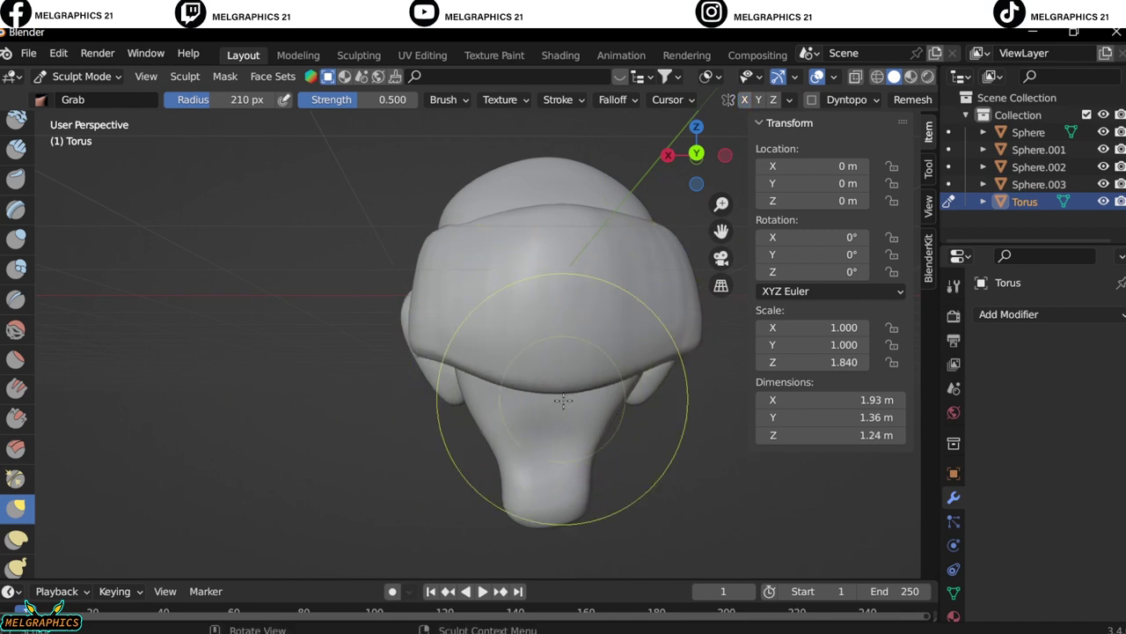
key(KP_3)
Pull the back of the head out into a flap behind the ears with a 245 px Grab brush
key(f)
click(609, 376)
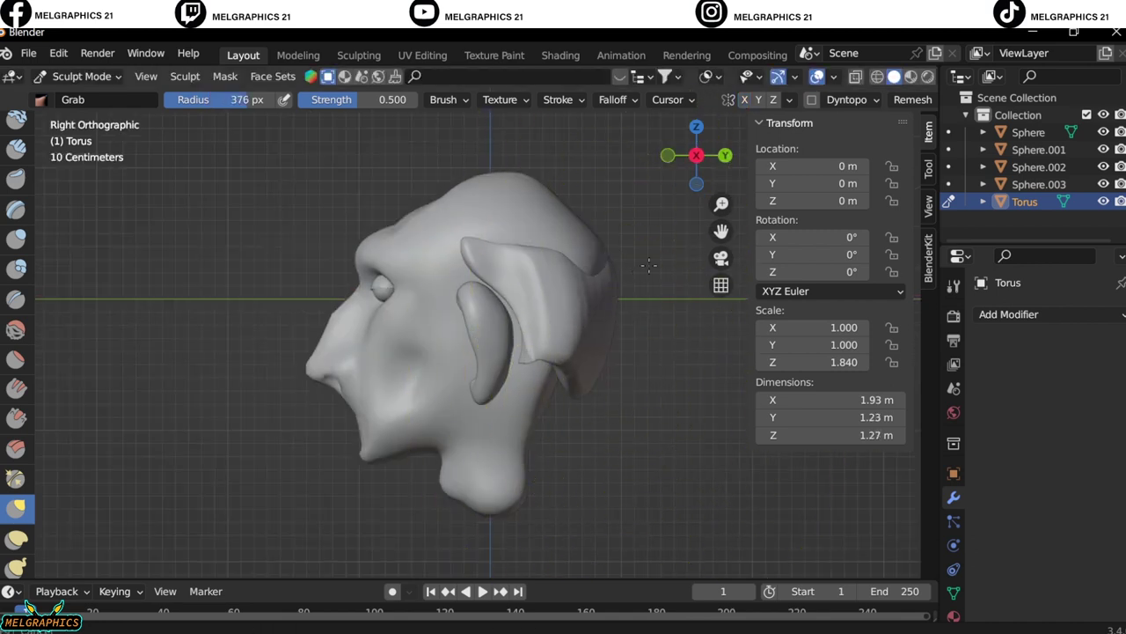
drag(648, 264, 673, 290)
key(f)
click(516, 378)
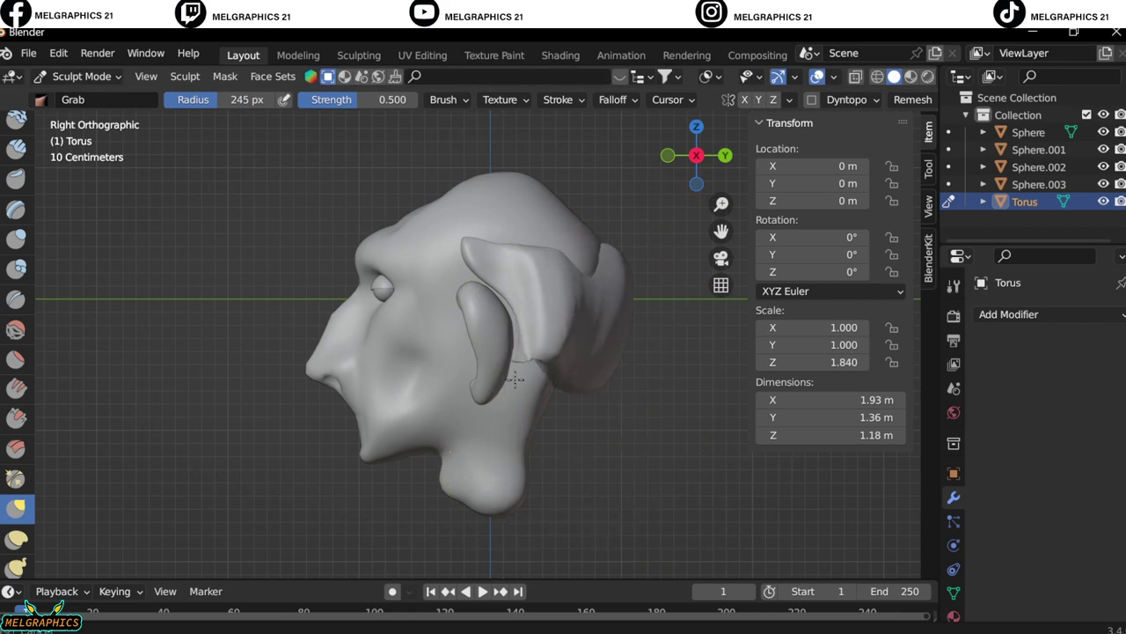
middle_drag(515, 378, 440, 359)
drag(440, 359, 518, 502)
middle_drag(518, 503, 497, 361)
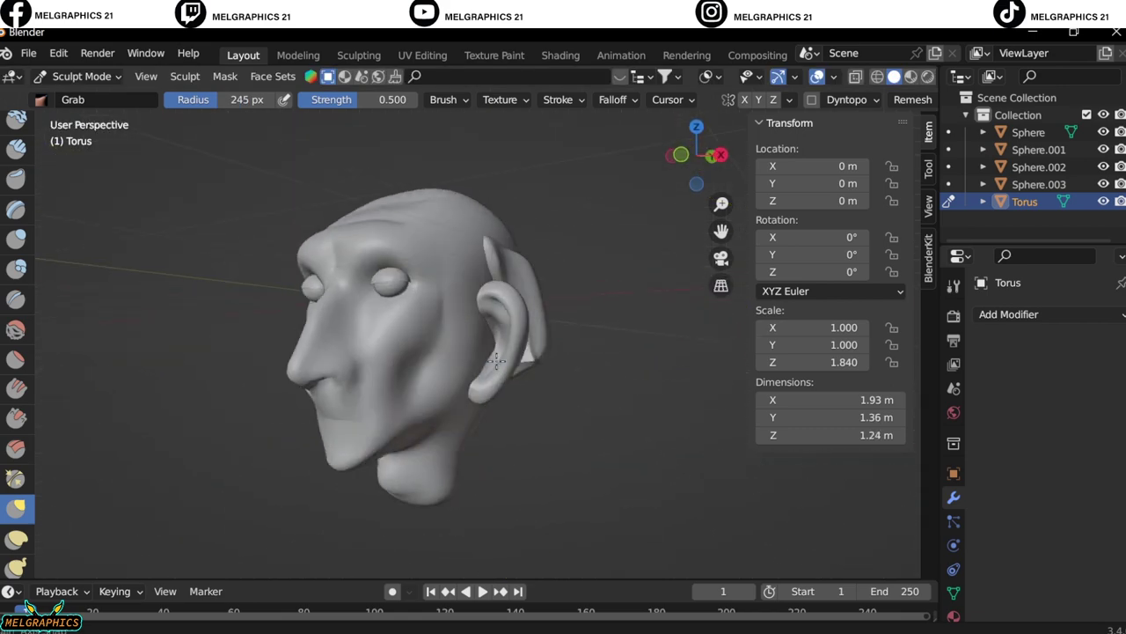
Return to Object Mode and orbit around the reshaped head
click(80, 76)
click(84, 95)
mouse_move(621, 360)
middle_down()
mouse_move(258, 376)
mouse_move(579, 391)
mouse_move(468, 432)
middle_up()
Select the eyelid sphere over the eye in front view and enter Edit Mode
key(KP_1)
click(440, 301)
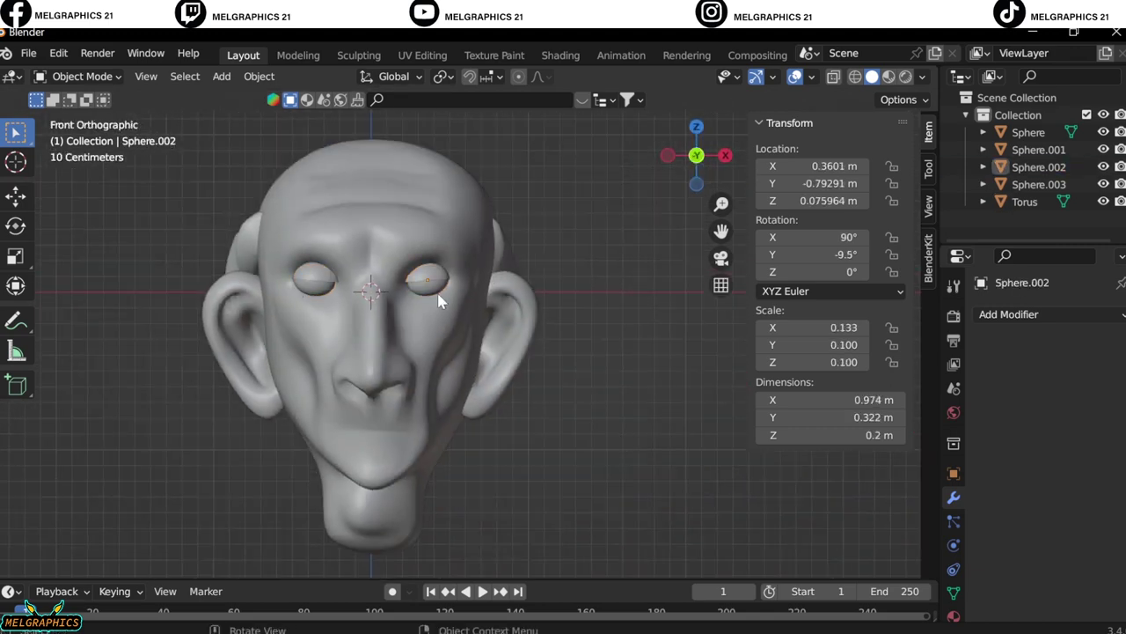
key(Tab)
scroll(352, 206, up, 8)
scroll(290, 202, up, 2)
scroll(234, 220, down, 2)
scroll(207, 298, down, 2)
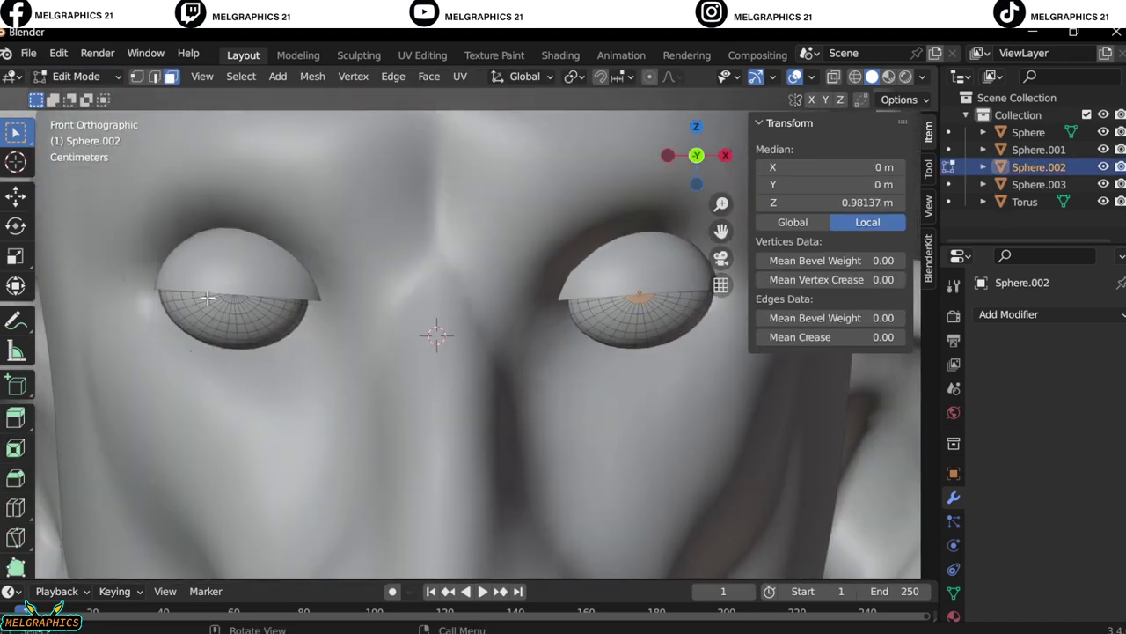
scroll(207, 297, up, 4)
Box-select the cap faces on both eyes and separate them into Sphere.004 and Sphere.005
key(p)
click(221, 281)
drag(185, 286, 252, 308)
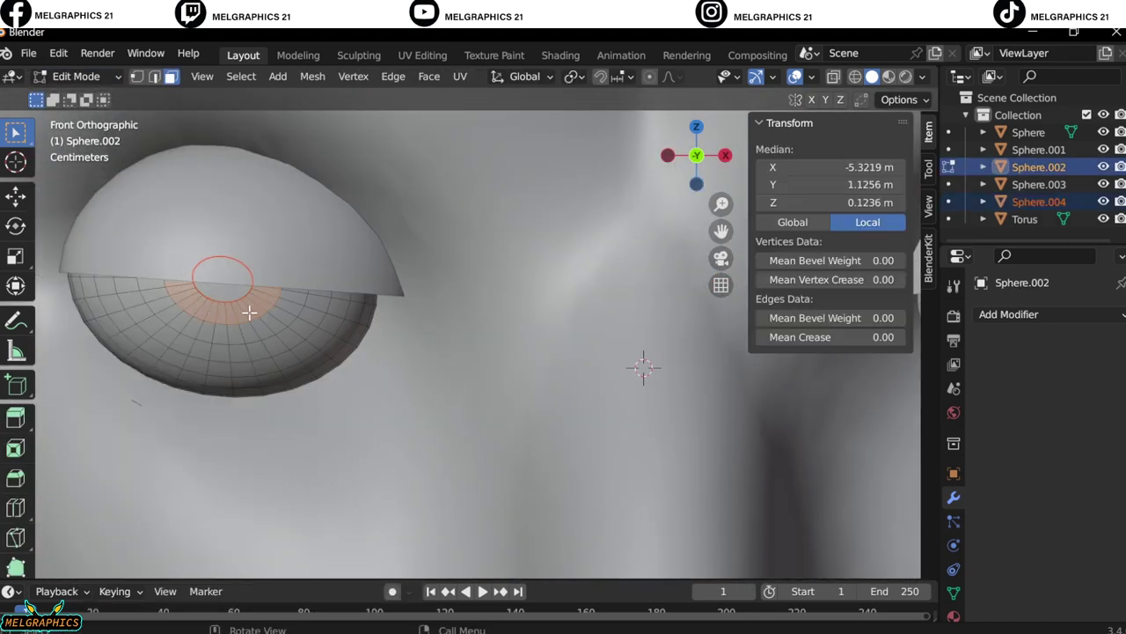
scroll(252, 309, down, 4)
scroll(533, 340, up, 4)
drag(460, 301, 546, 325)
right_click(546, 325)
click(591, 546)
scroll(590, 545, down, 3)
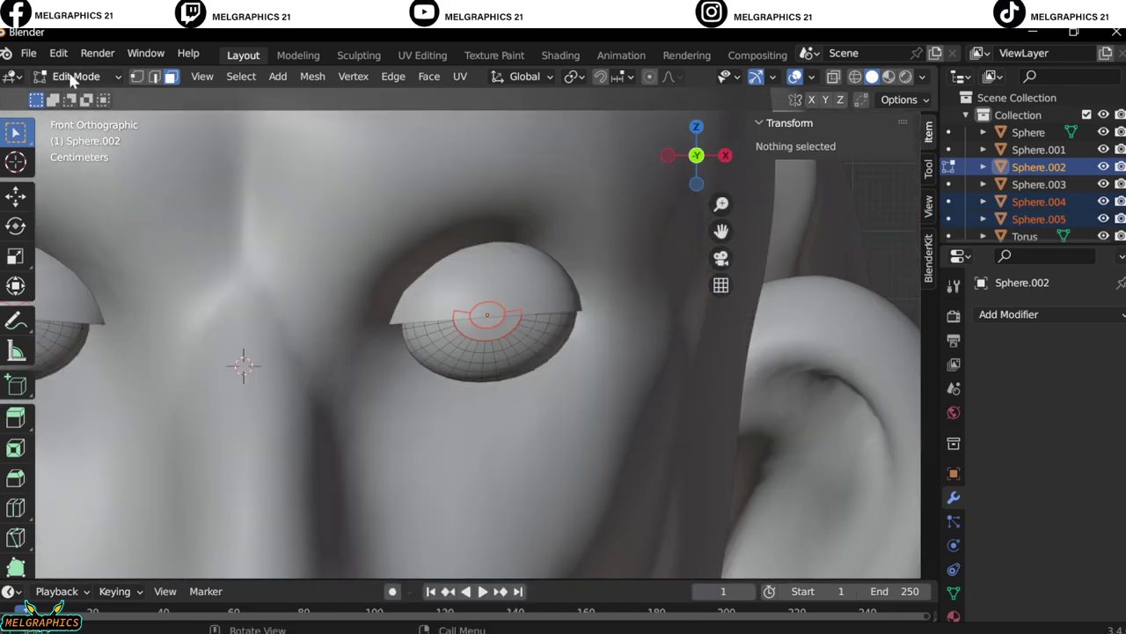
Back in Object Mode, move the eyelid shell Sphere.001 forward along Y
key(Tab)
click(1039, 150)
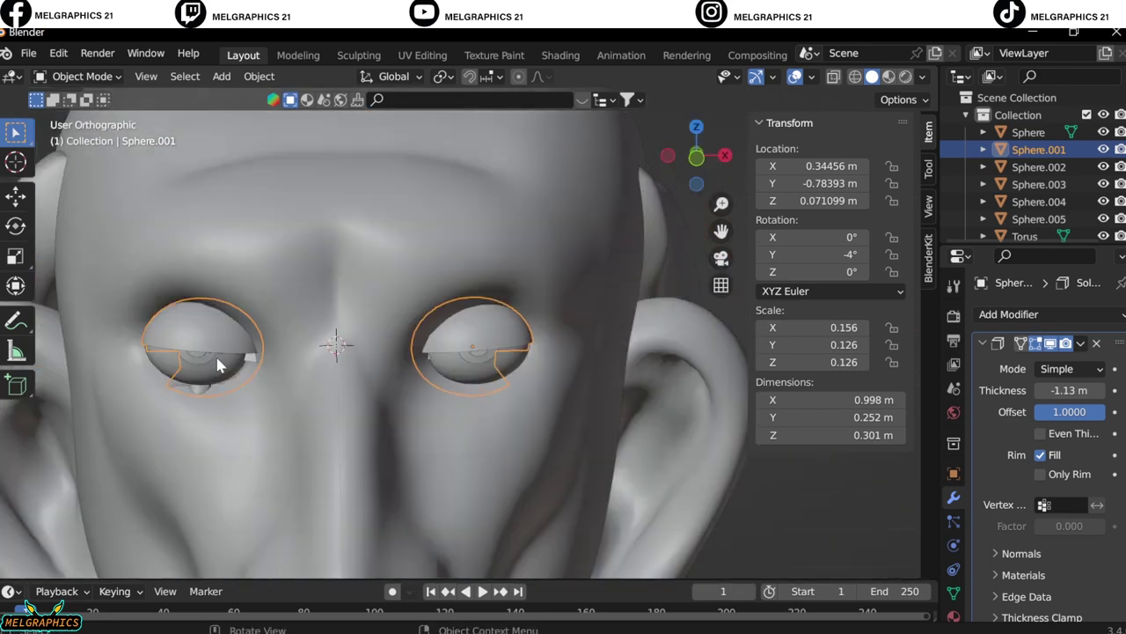
key(KP_3)
key(g)
key(y)
click(216, 356)
key(KP_1)
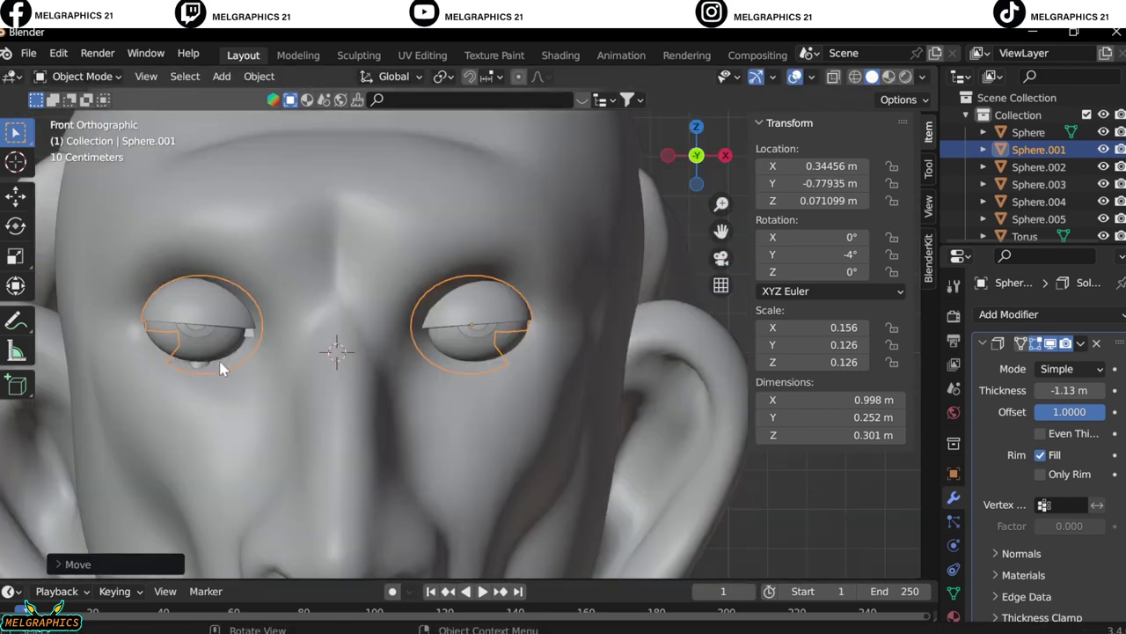
scroll(369, 369, down, 3)
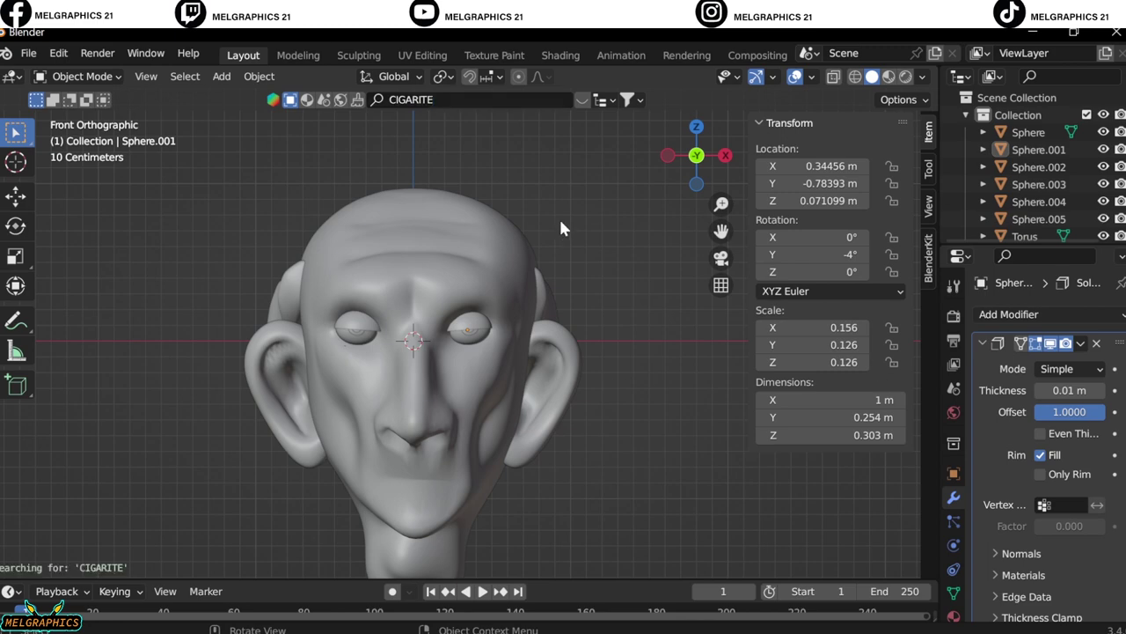
Download the Procedural Cigarette asset from the BlenderKit 'cigarette' results into the scene
click(581, 99)
mouse_move(99, 165)
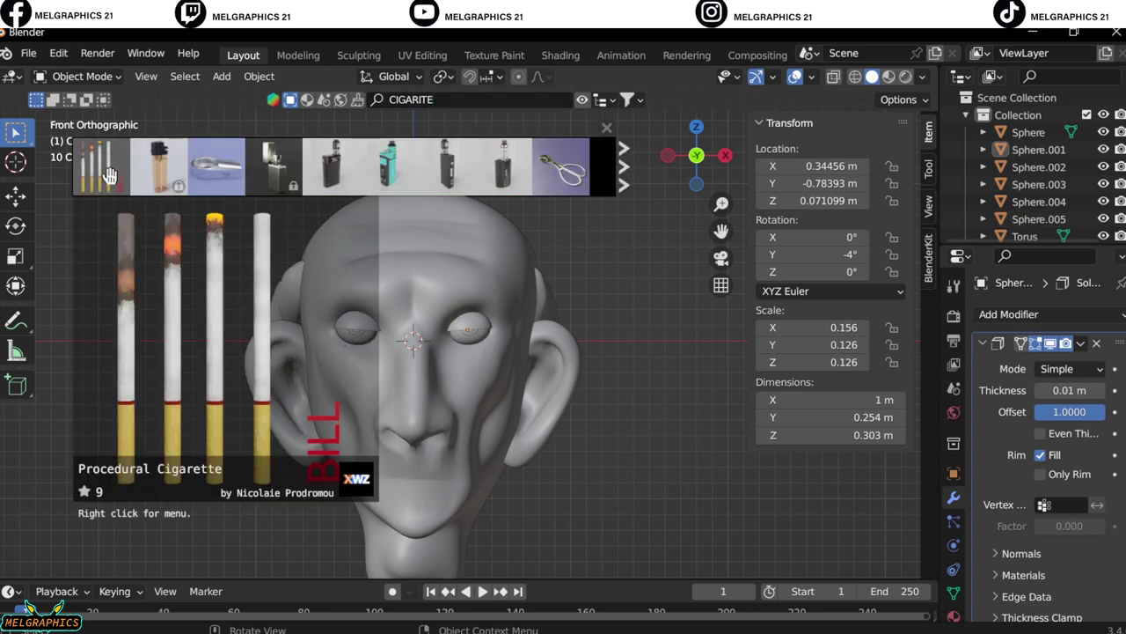
click(112, 176)
mouse_move(581, 418)
middle_down()
mouse_move(299, 396)
mouse_move(452, 314)
mouse_move(464, 374)
middle_up()
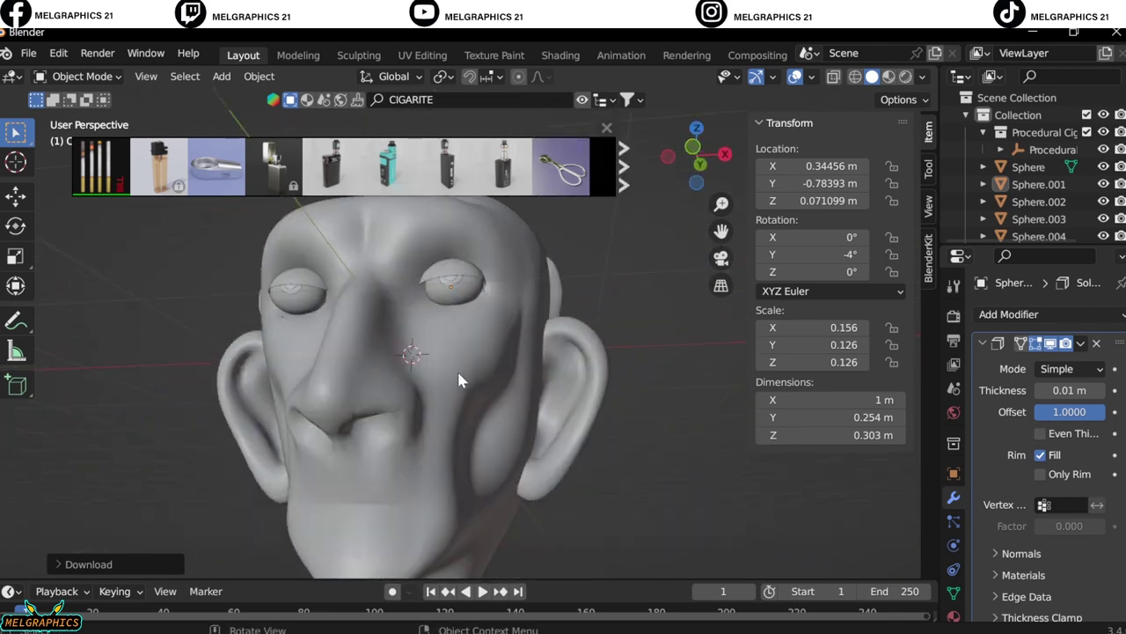
key(KP_1)
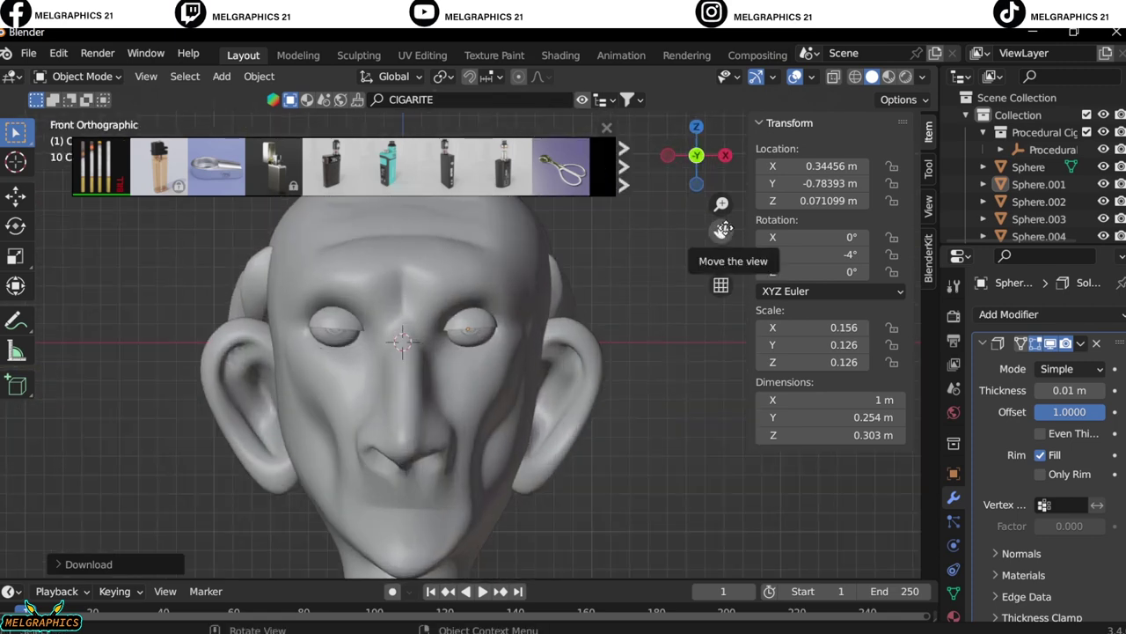
mouse_move(721, 233)
middle_down()
mouse_move(485, 404)
mouse_move(480, 422)
mouse_move(646, 429)
mouse_move(530, 461)
mouse_move(661, 450)
middle_up()
Select the head, enter Edit Mode and box-select a patch of chin faces
click(480, 423)
click(76, 76)
click(79, 113)
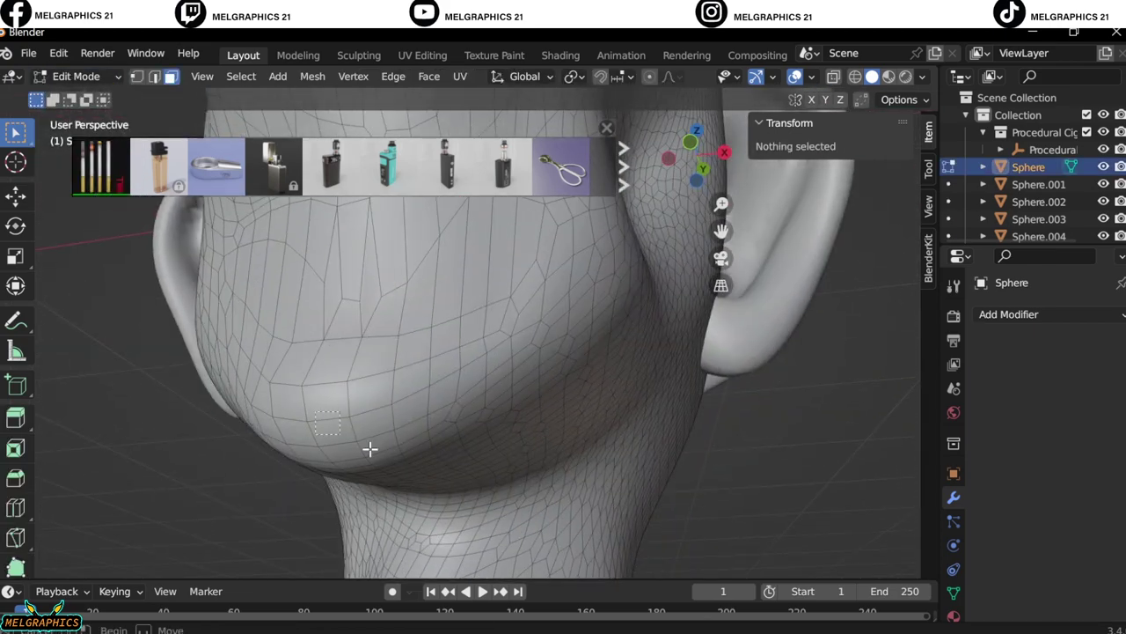
drag(431, 381, 291, 465)
drag(420, 375, 444, 431)
middle_drag(445, 431, 288, 364)
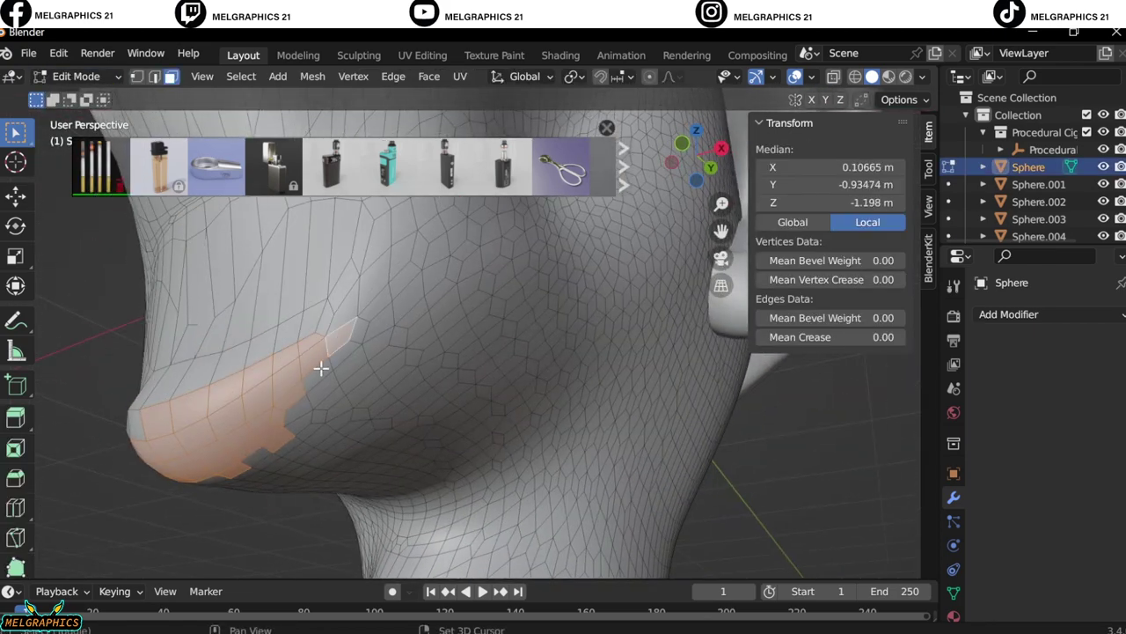
mouse_move(270, 438)
middle_down()
mouse_move(364, 427)
mouse_move(503, 377)
mouse_move(573, 404)
mouse_move(545, 413)
middle_up()
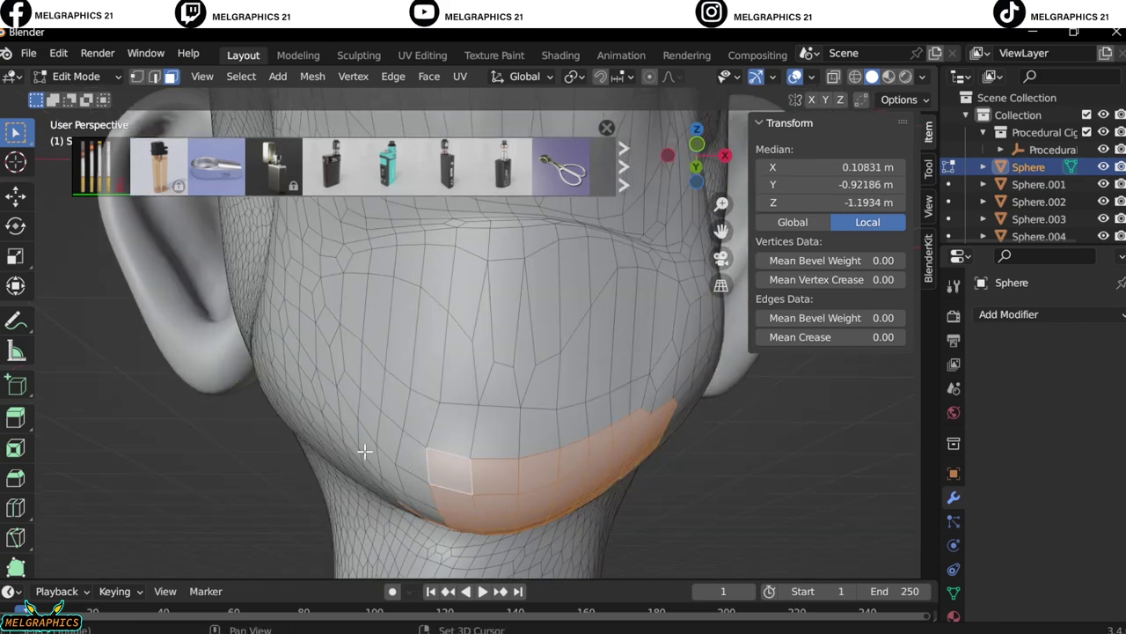
middle_drag(435, 476, 486, 343)
mouse_move(474, 383)
middle_down()
mouse_move(557, 405)
mouse_move(417, 467)
mouse_move(493, 443)
mouse_move(571, 533)
mouse_move(558, 485)
mouse_move(446, 396)
mouse_move(477, 440)
mouse_move(457, 469)
mouse_move(573, 462)
middle_up()
Separate the selected chin faces into their own object and return to Object Mode
right_click(506, 586)
mouse_move(473, 586)
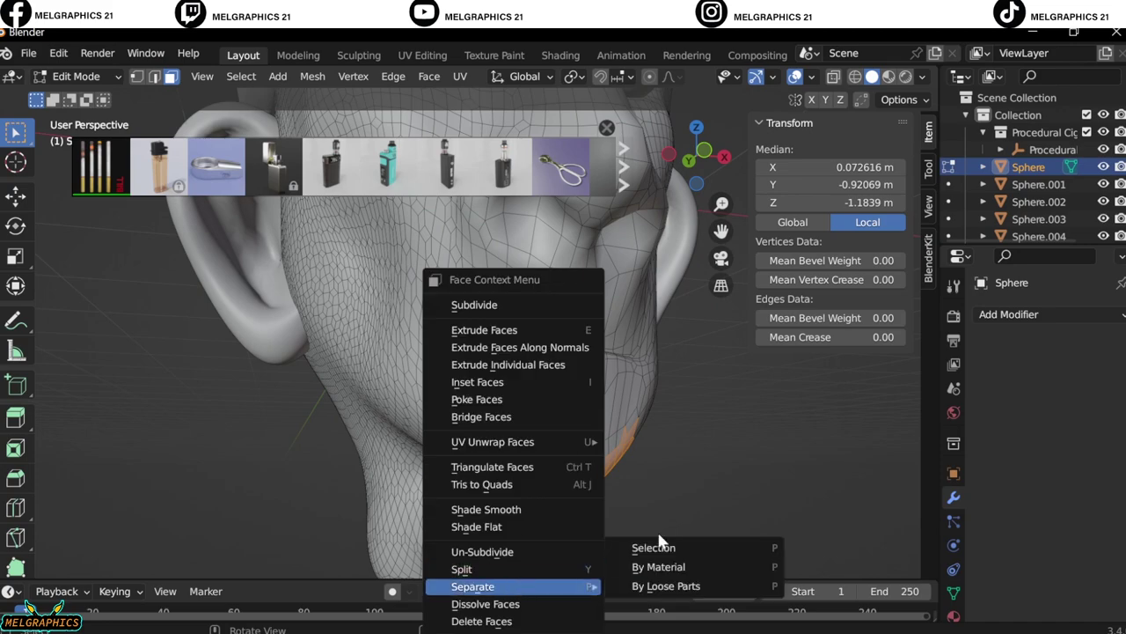
click(656, 547)
click(79, 75)
click(79, 58)
Re-enter Edit Mode on the head and add a vertical loop cut across it
key(KP_1)
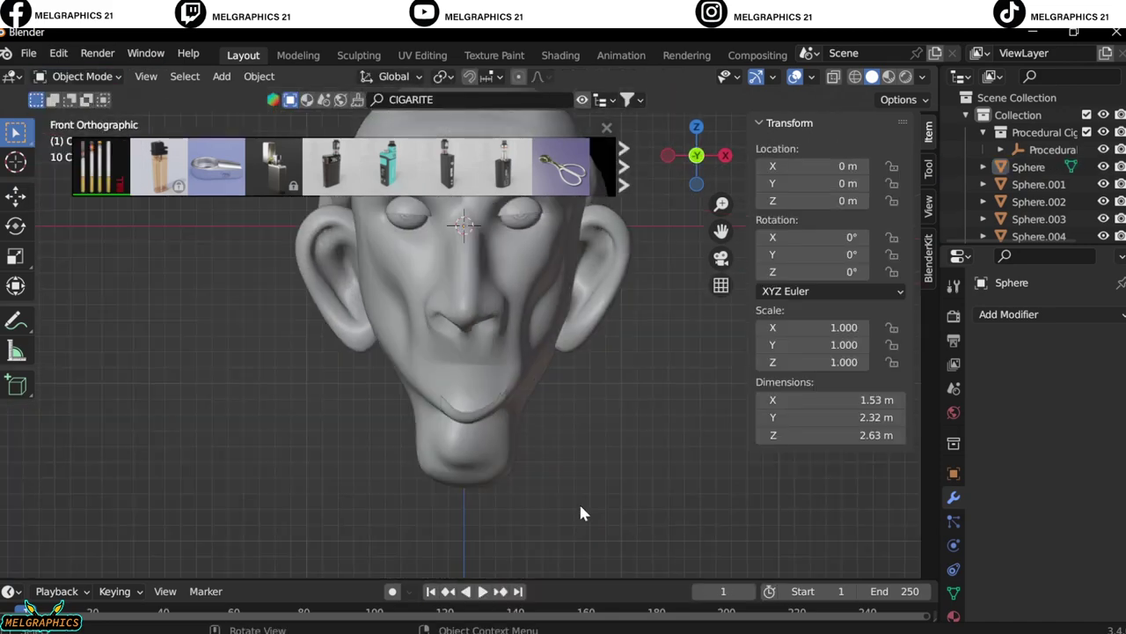
key(a)
key(Tab)
middle_drag(579, 511, 483, 397)
scroll(483, 397, up, 4)
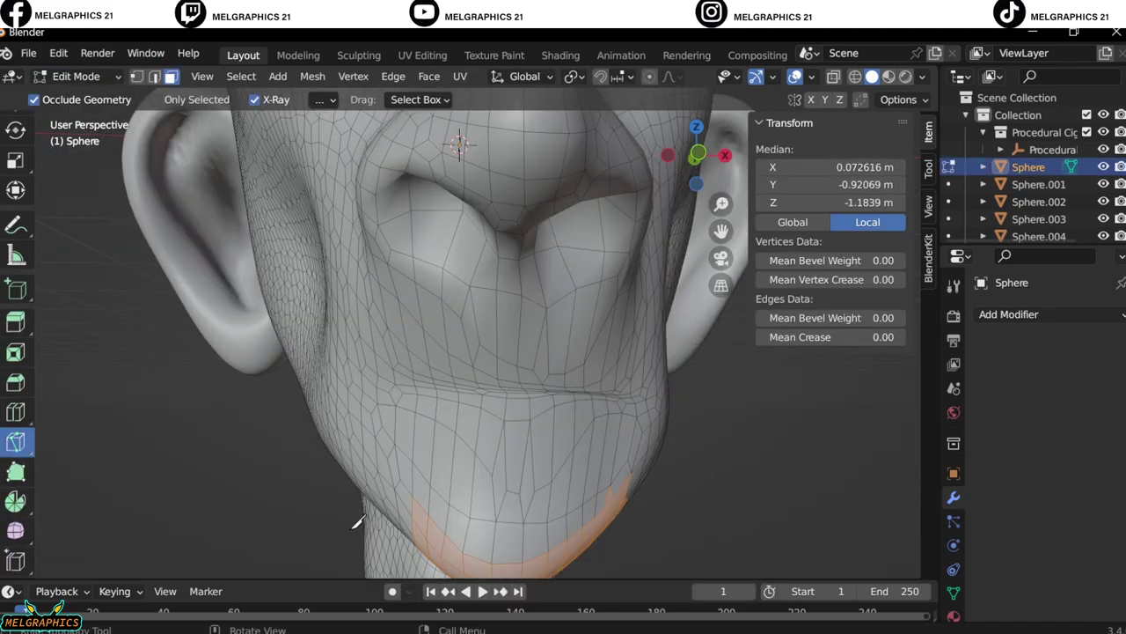
click(15, 382)
click(15, 412)
click(432, 523)
key(w)
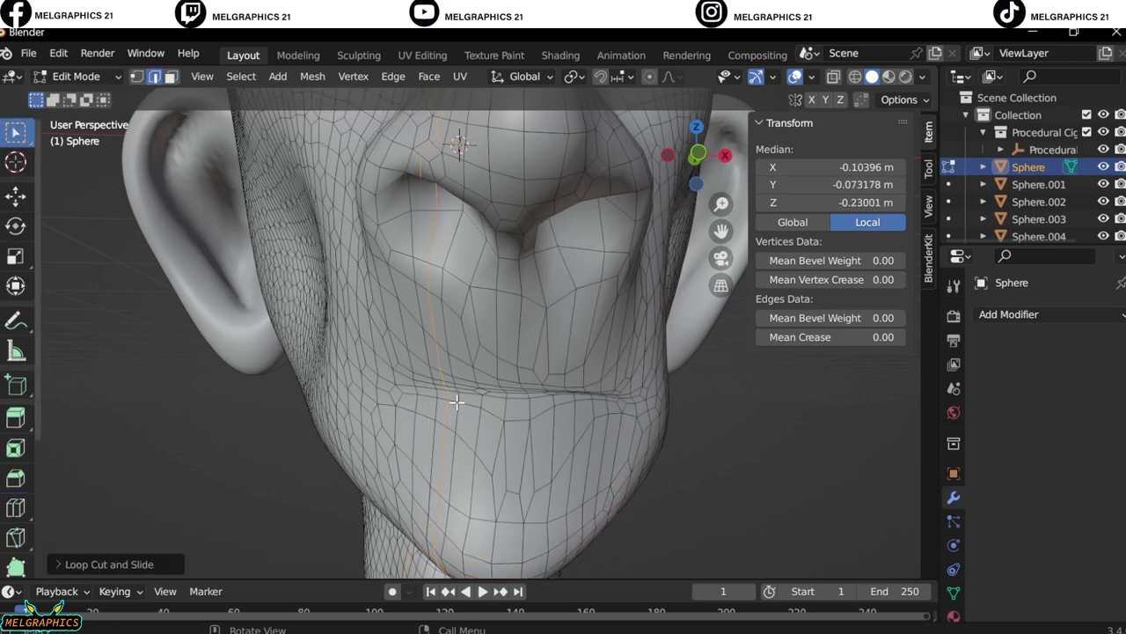
middle_drag(456, 402, 682, 488)
key(alt+a)
click(481, 468)
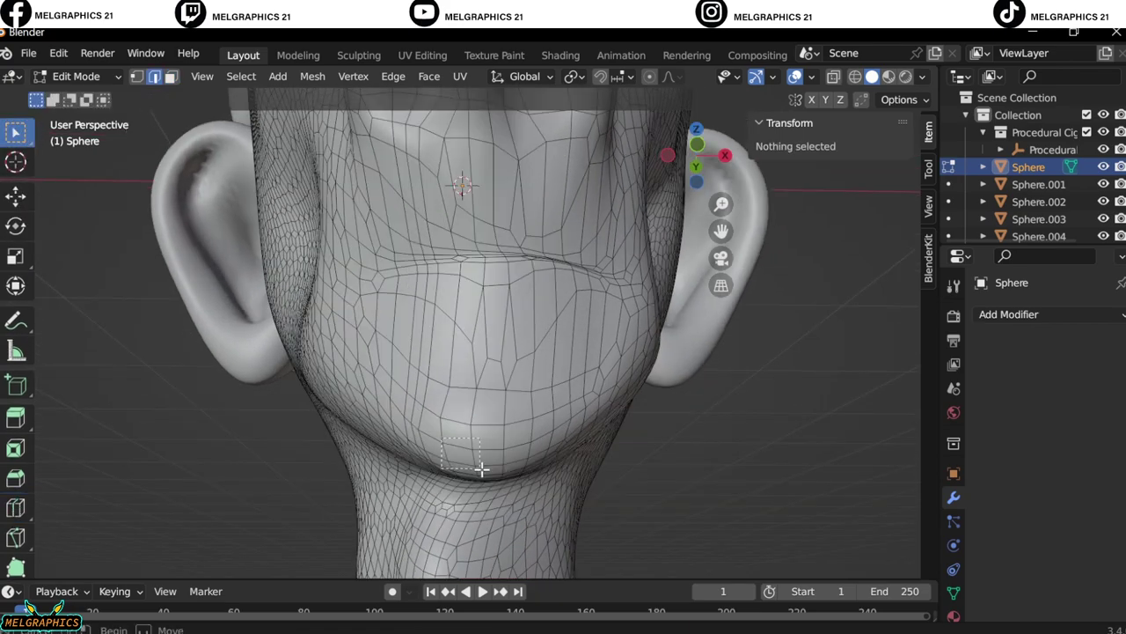
In face select, separate the block of faces below the mouth as Sphere.006
click(171, 77)
mouse_move(516, 467)
middle_down()
mouse_move(522, 490)
mouse_move(530, 270)
middle_up()
scroll(523, 490, up, 5)
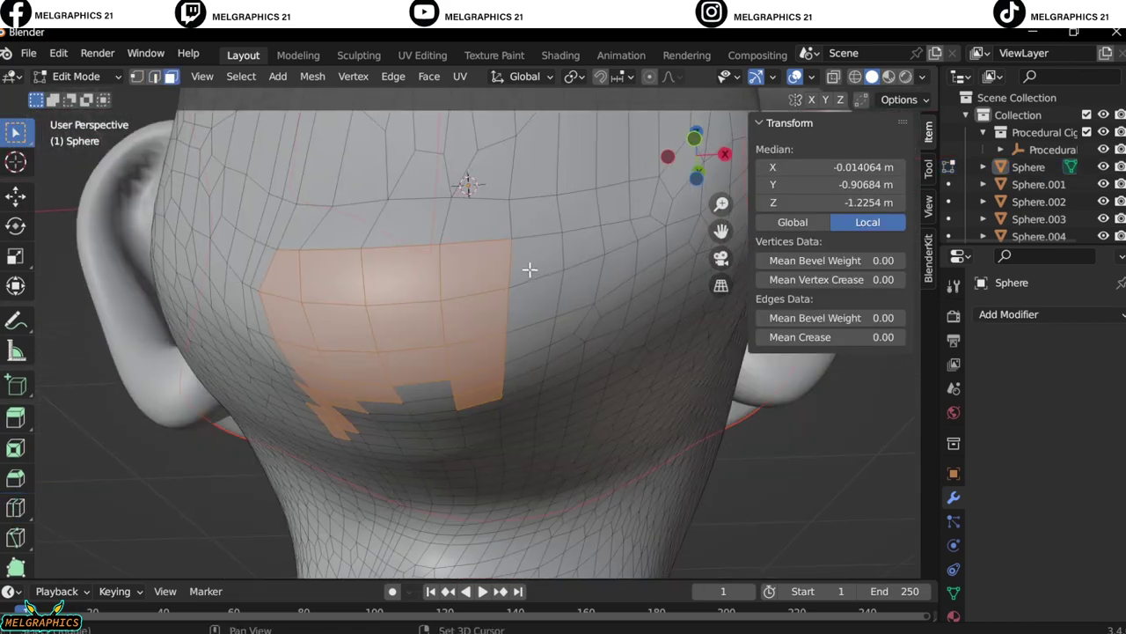
mouse_move(528, 239)
mouse_down()
mouse_move(390, 344)
mouse_move(302, 310)
mouse_up()
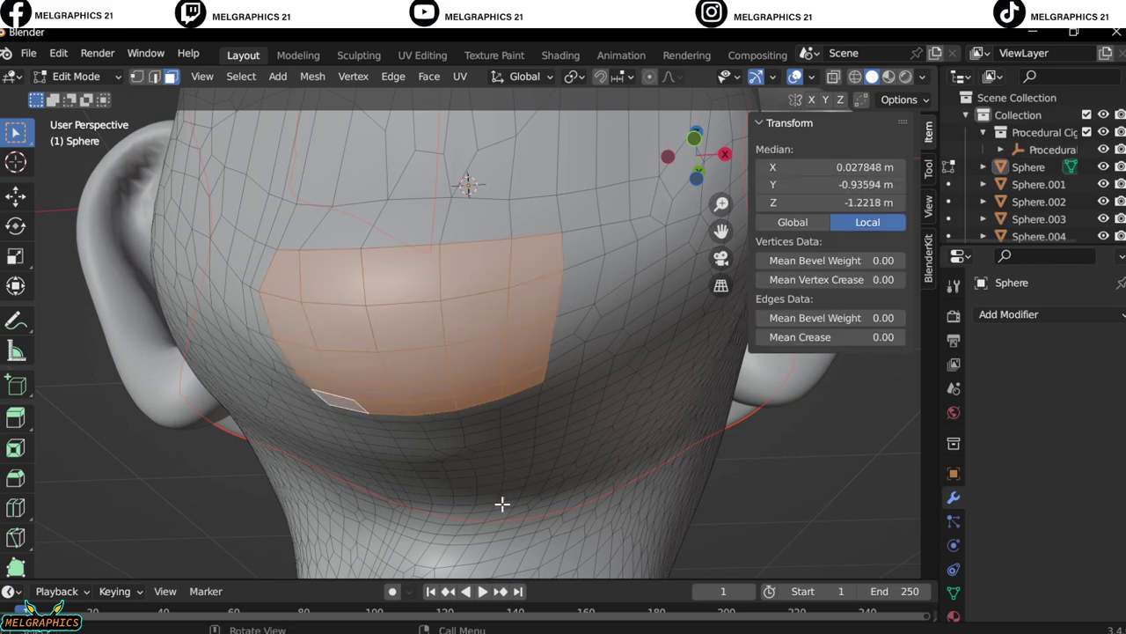
key(KP_1)
right_click(491, 464)
click(579, 545)
scroll(252, 282, down, 4)
key(Tab)
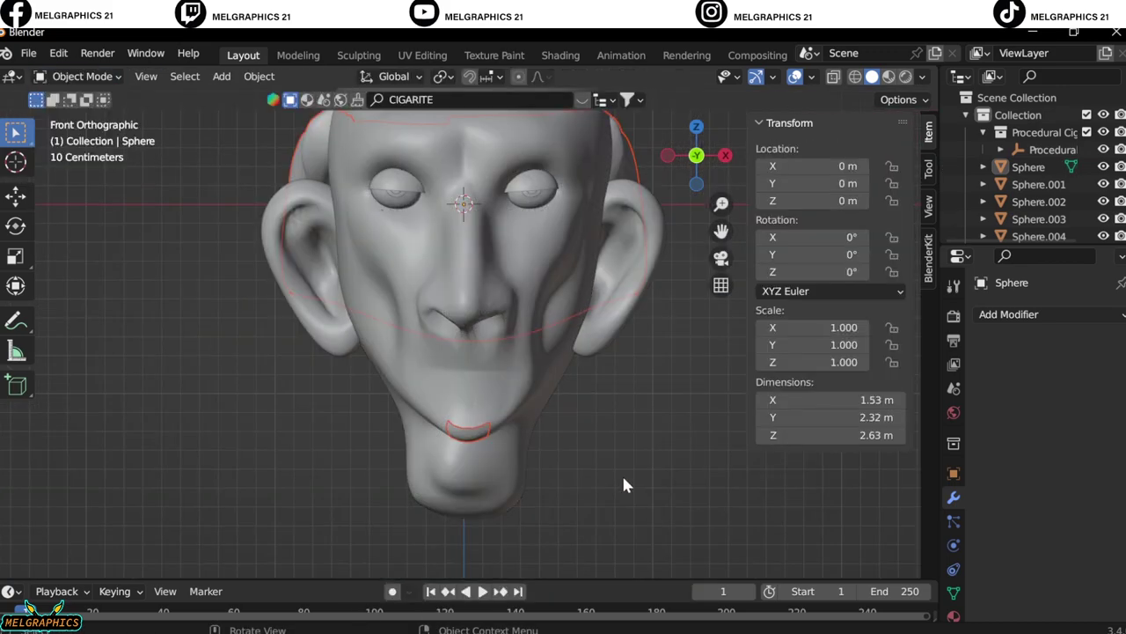
click(468, 431)
click(1008, 314)
Add a Solidify modifier with 0.04 m thickness to the chin piece
click(744, 613)
middle_drag(606, 491, 493, 320)
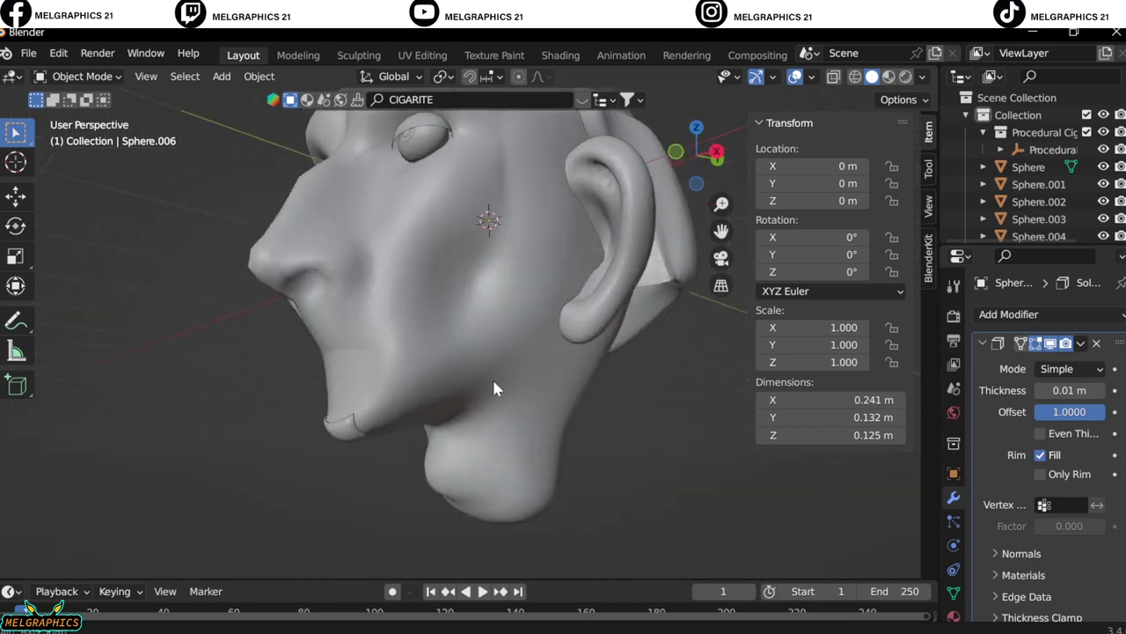
key(KP_1)
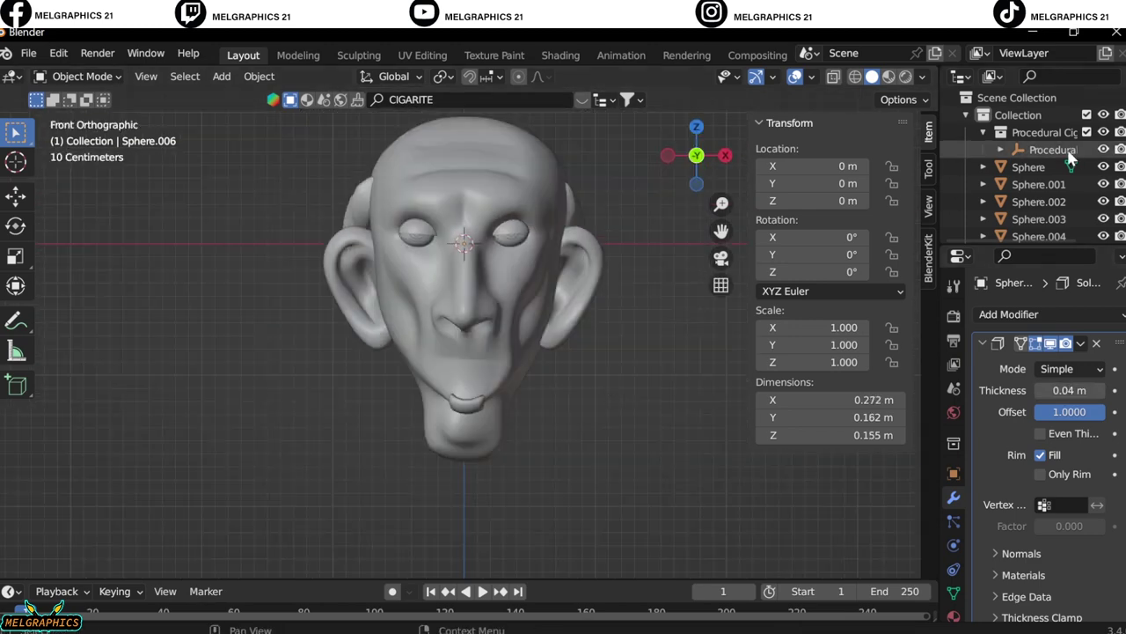
Move the cig object along Y, enlarge it, and rotate it 90° to lie horizontal
click(1066, 152)
key(KP_3)
key(g)
key(y)
click(261, 330)
middle_drag(262, 330, 337, 325)
click(634, 299)
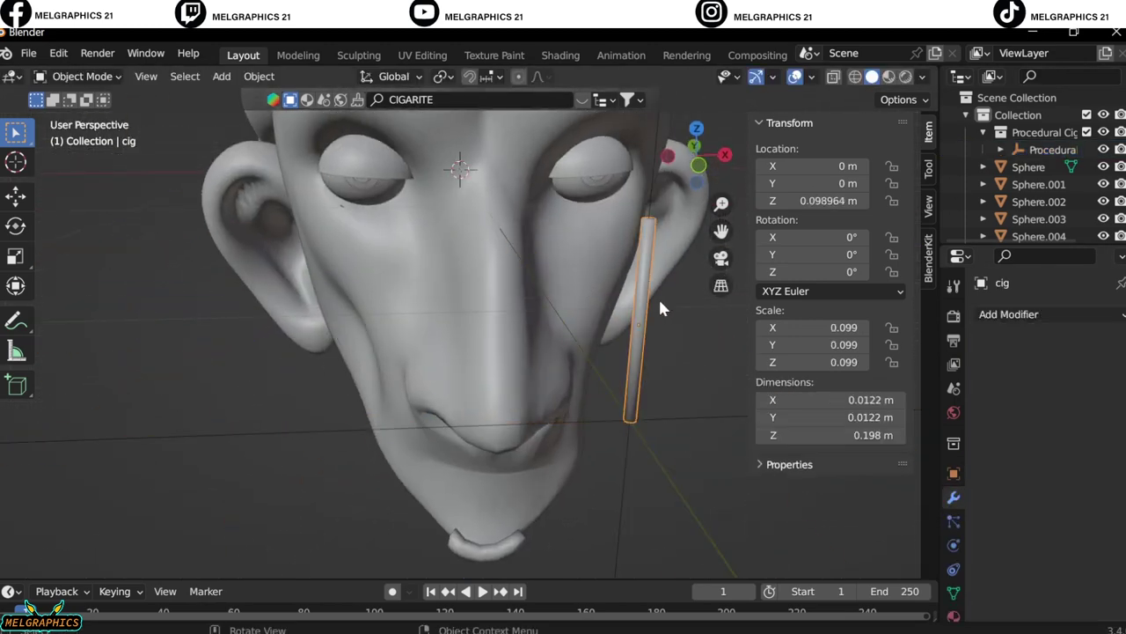
key(KP_1)
key(s)
click(565, 380)
middle_drag(566, 379, 460, 269)
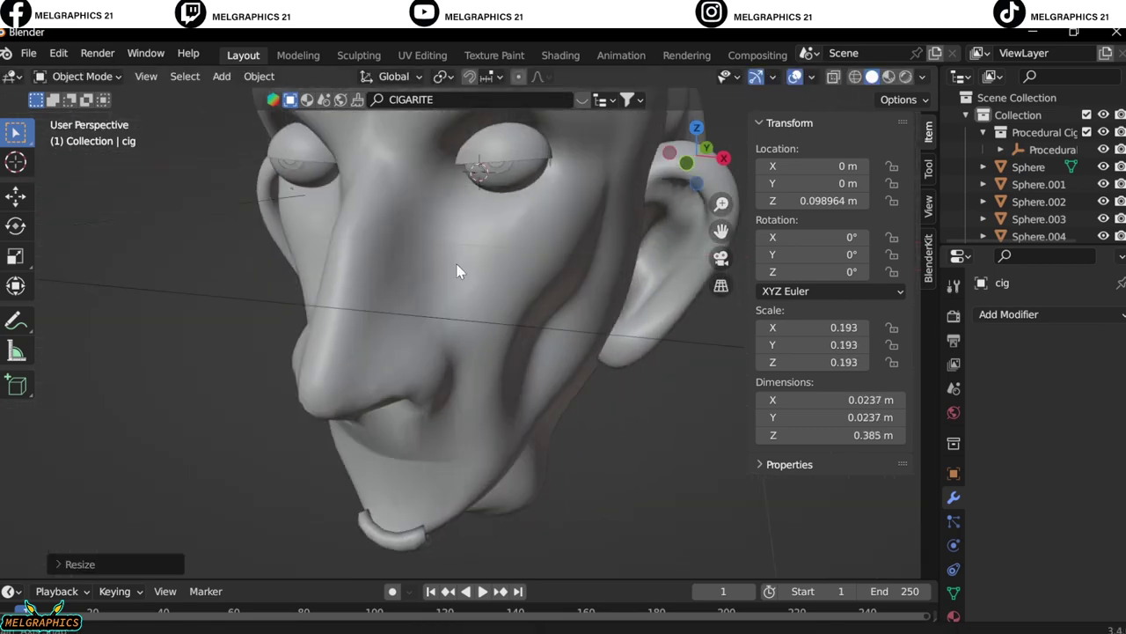
scroll(460, 270, down, 2)
drag(819, 237, 800, 237)
key(Return)
Position and scale the cigarette at the mouth using front and right views
key(KP_1)
key(g)
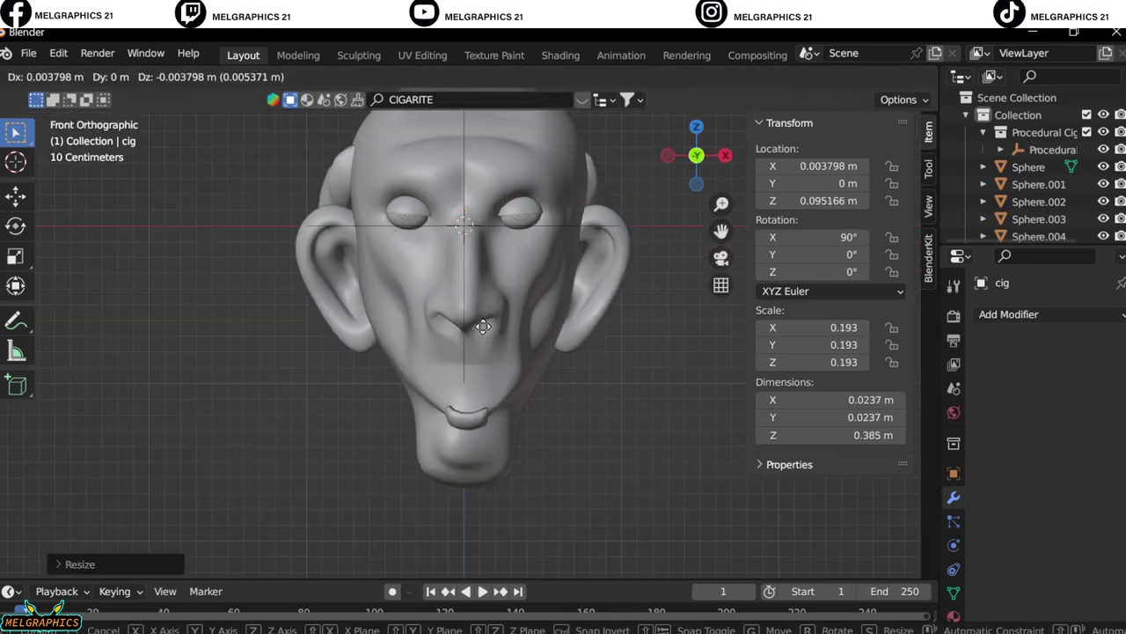
click(488, 476)
key(KP_3)
key(g)
key(y)
click(674, 385)
key(KP_1)
scroll(440, 395, up, 5)
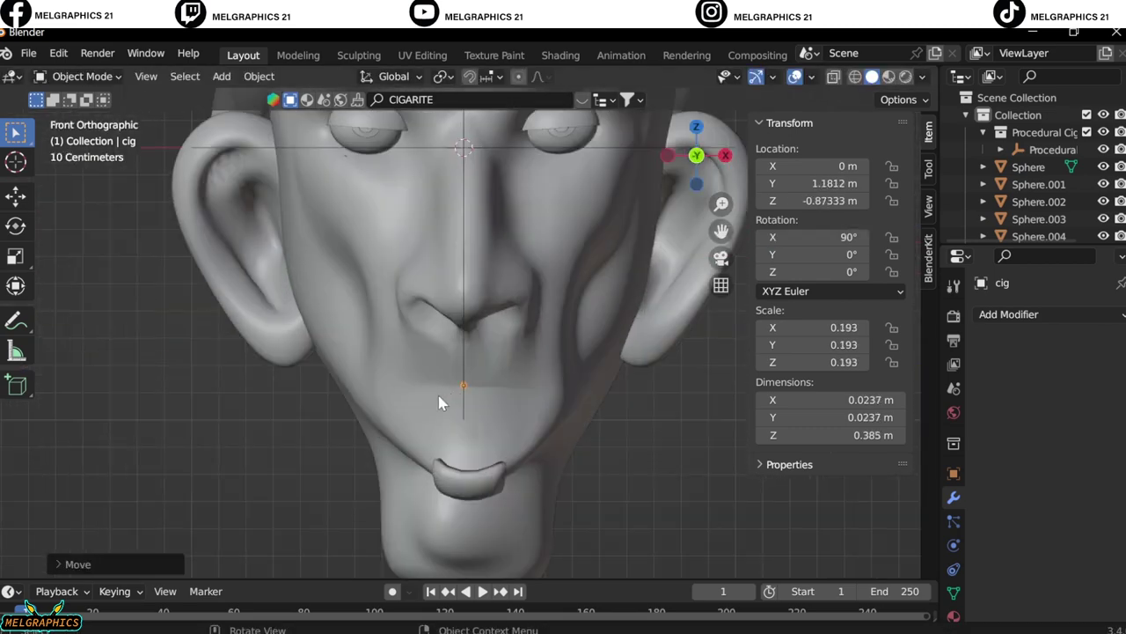
key(g)
key(x)
key(s)
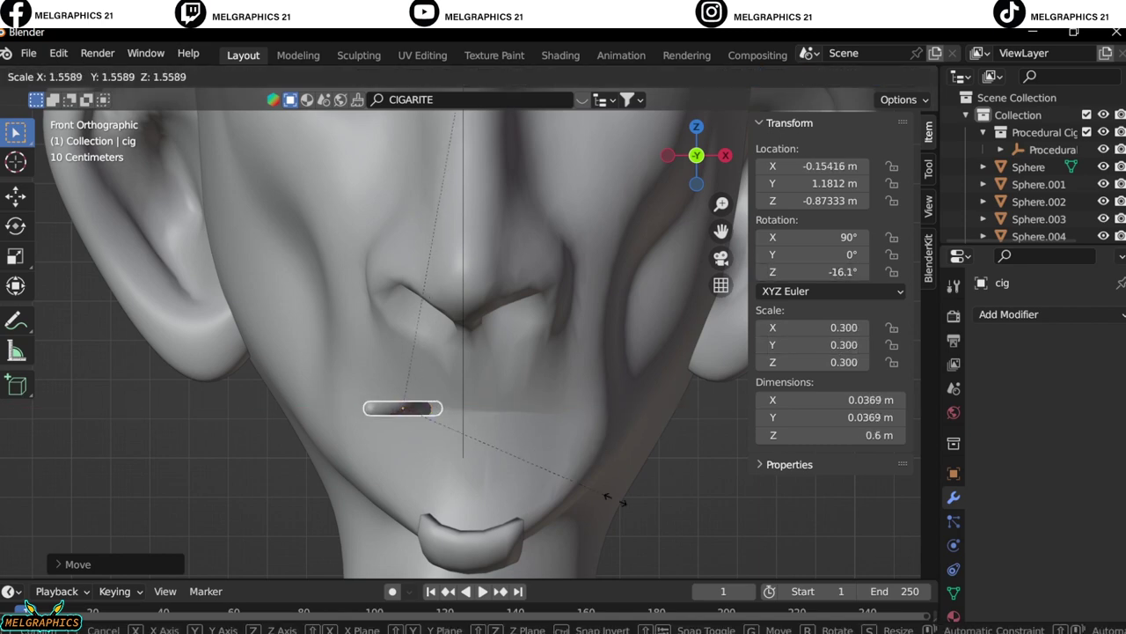
click(527, 458)
middle_drag(528, 457, 570, 383)
scroll(571, 383, down, 3)
key(KP_1)
click(28, 53)
Save the scene as DAY22.blend on the Desktop
click(92, 182)
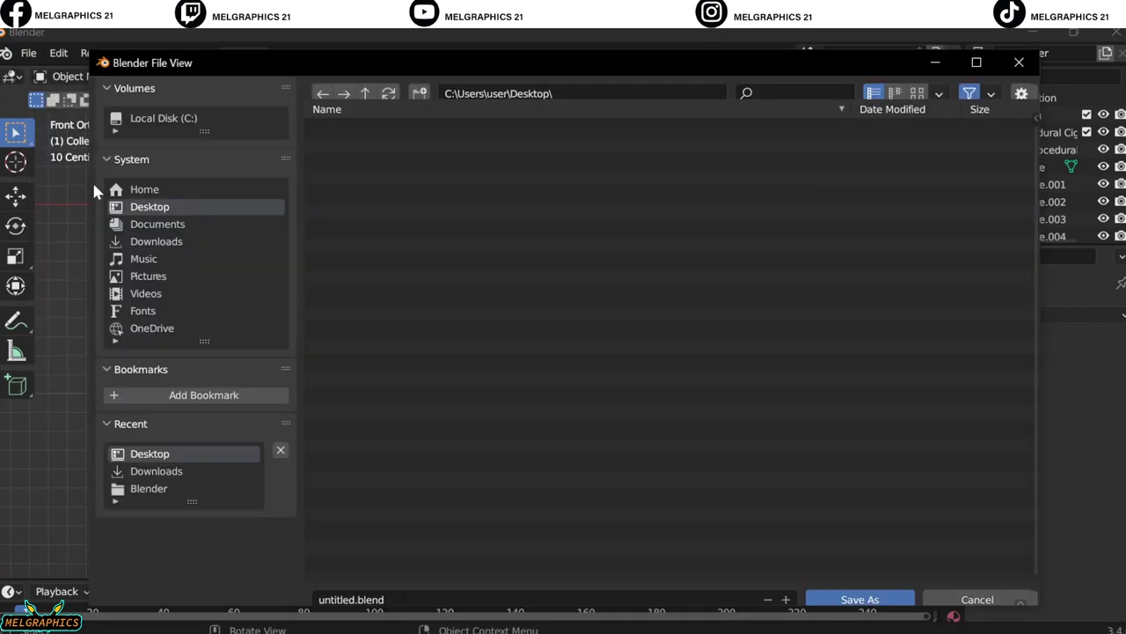
click(439, 585)
text(DAY22)
key(Return)
scroll(623, 444, down, 1)
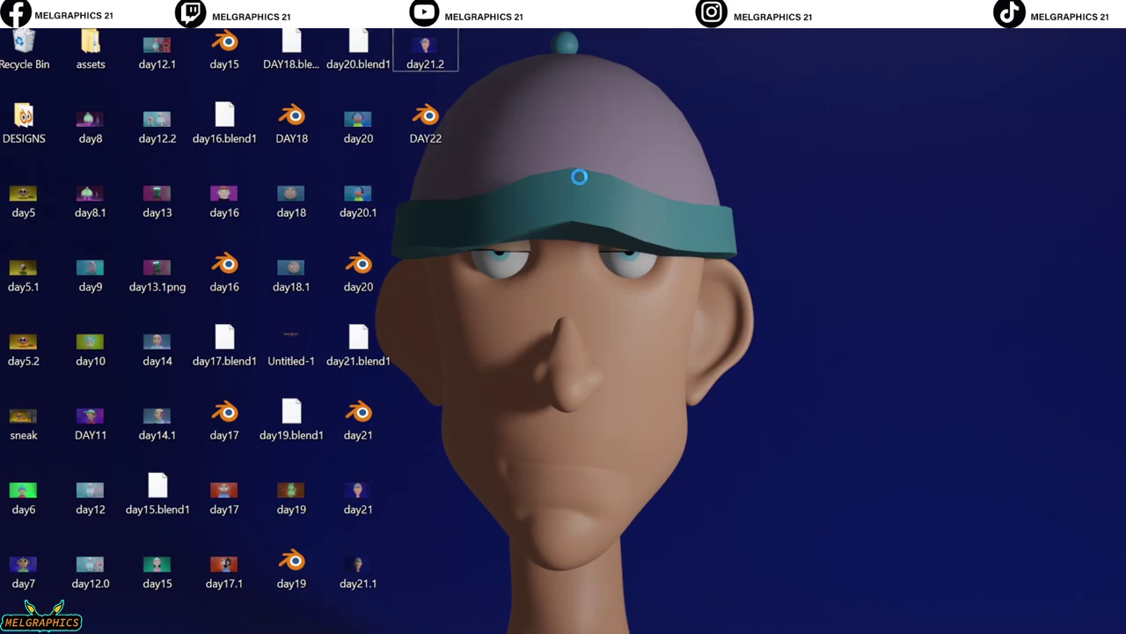
Refresh the desktop, then close the not-responding Blender program
right_click(221, 219)
right_click(254, 249)
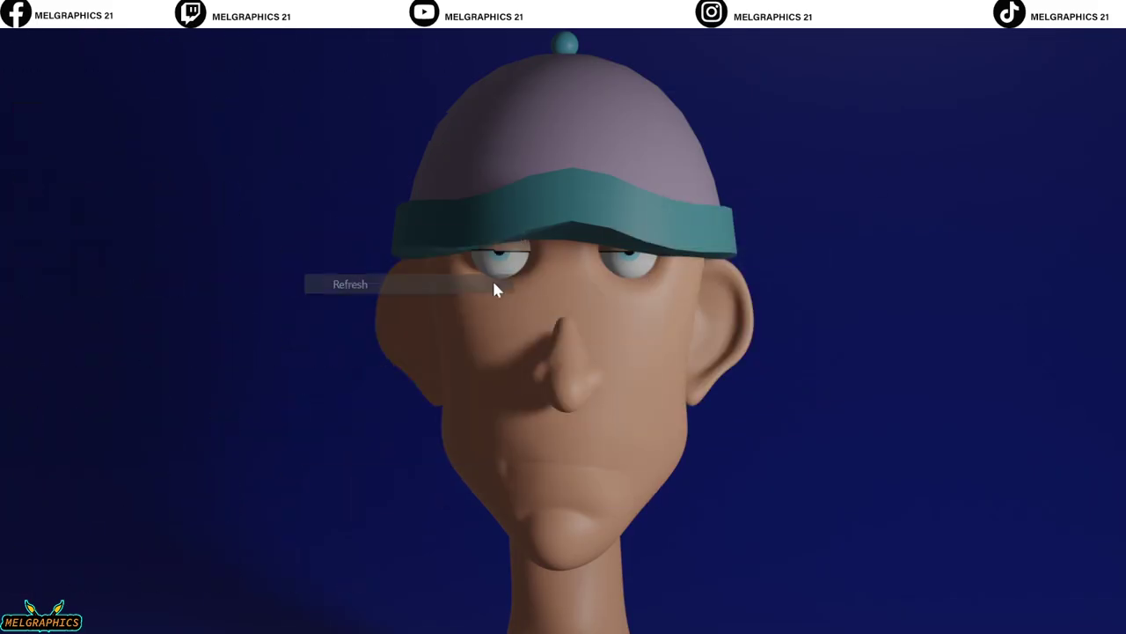
right_click(479, 167)
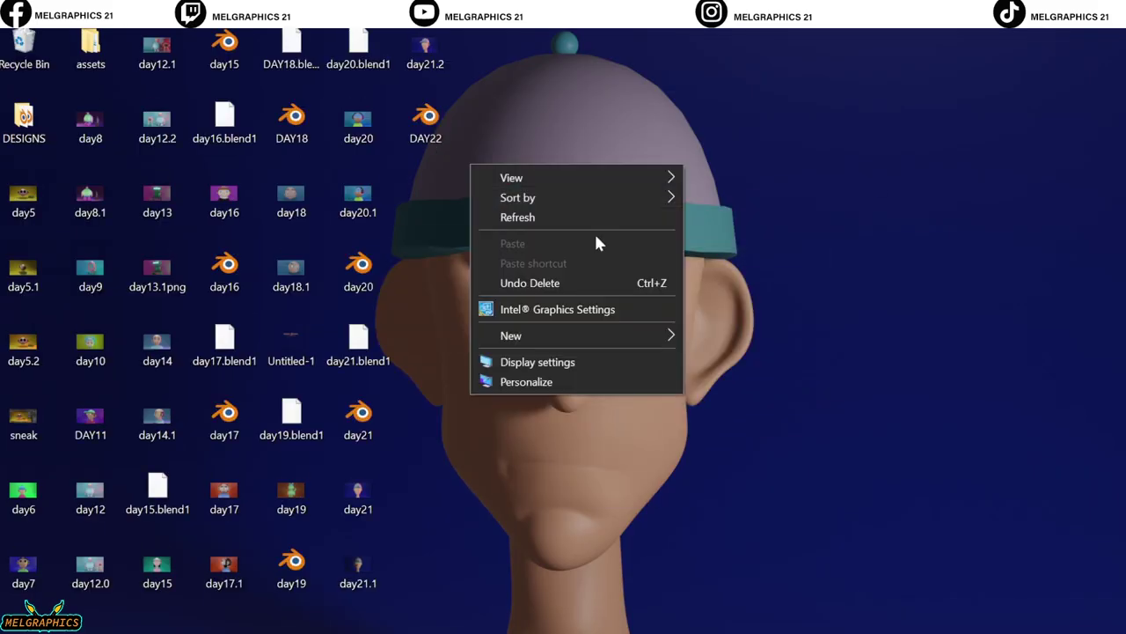
click(561, 214)
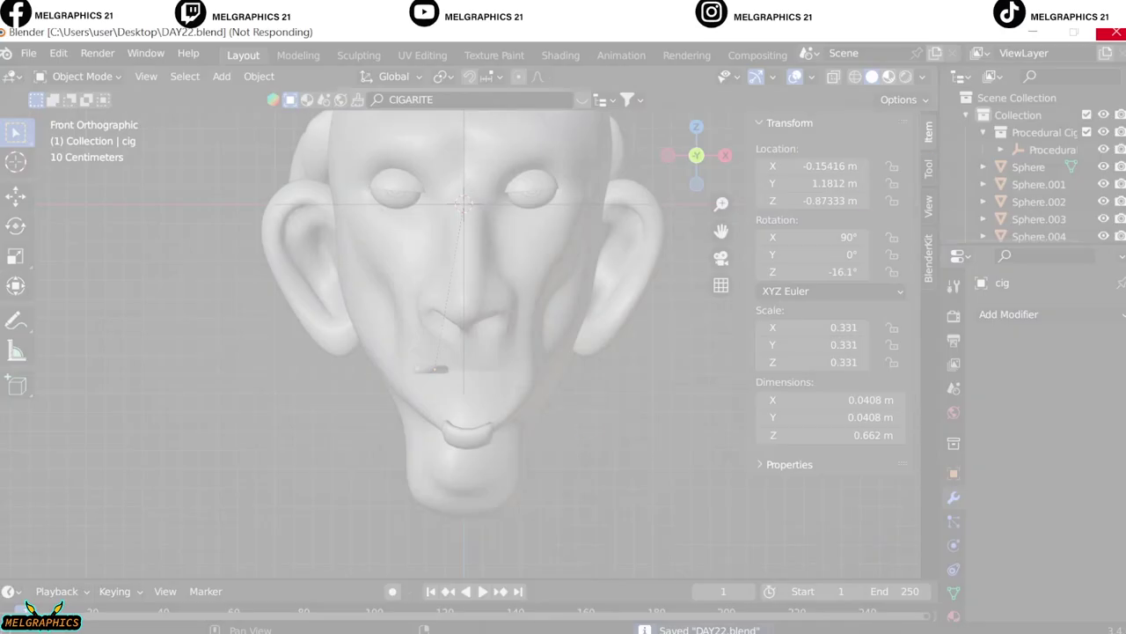
click(1113, 34)
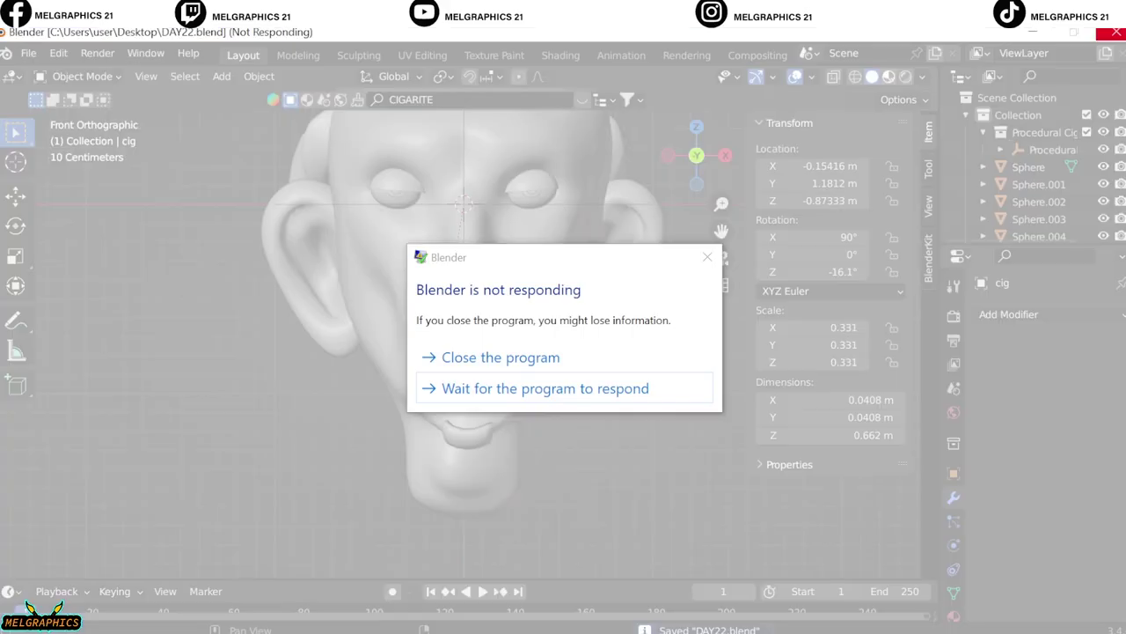
click(500, 357)
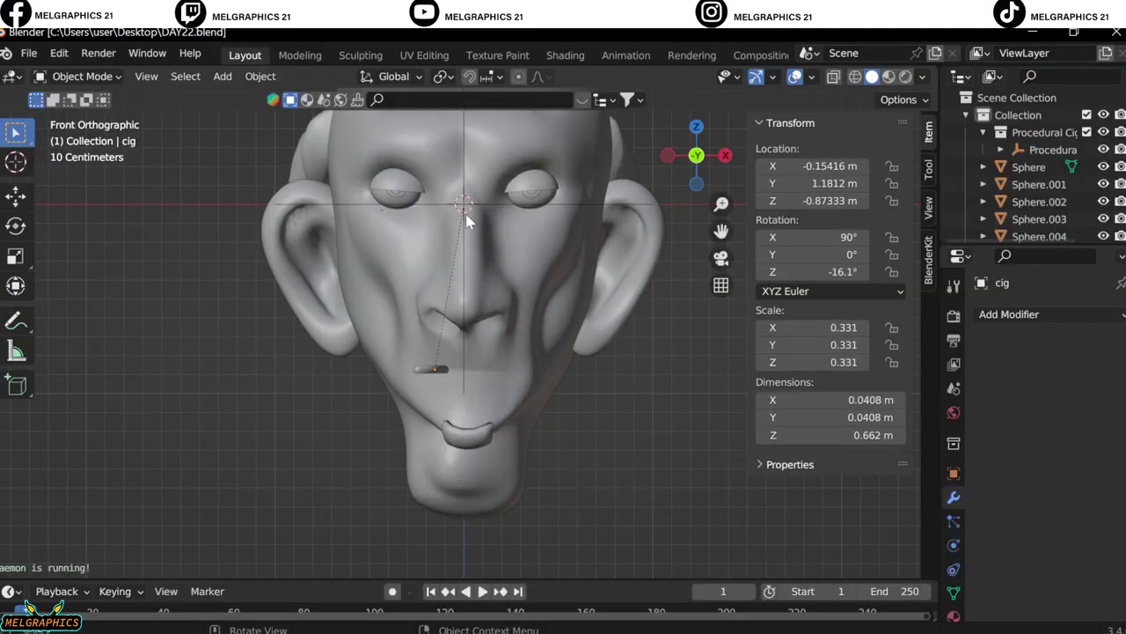
In right view, push the cig object along Y into the mouth
mouse_move(595, 332)
middle_down()
mouse_move(586, 398)
mouse_move(226, 277)
middle_up()
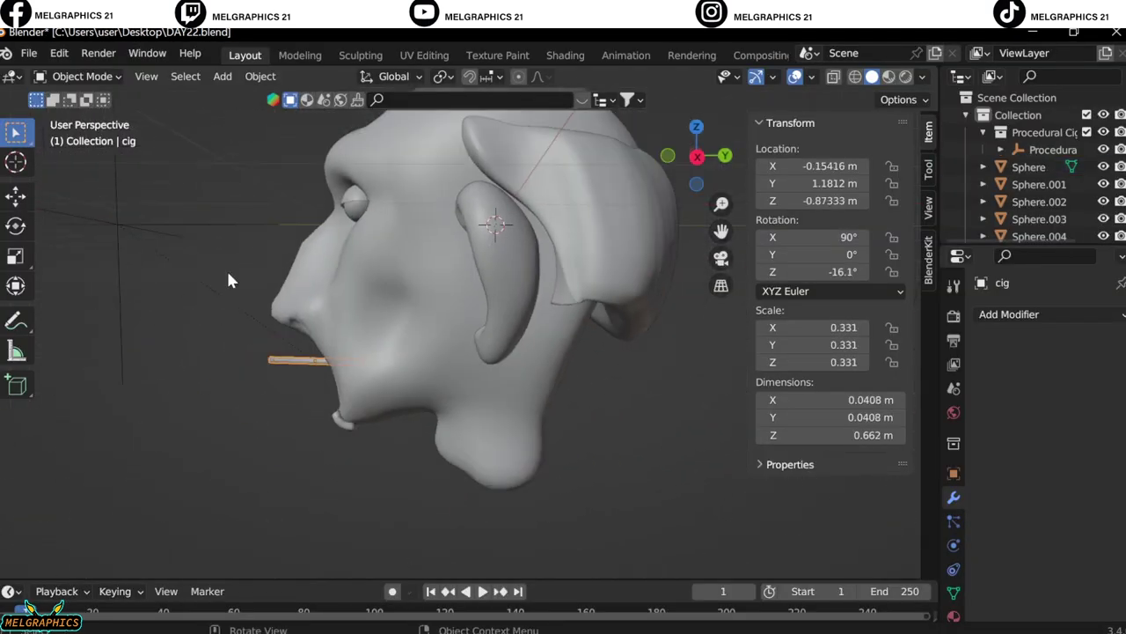
click(125, 232)
click(662, 360)
key(KP_3)
key(g)
key(y)
click(278, 386)
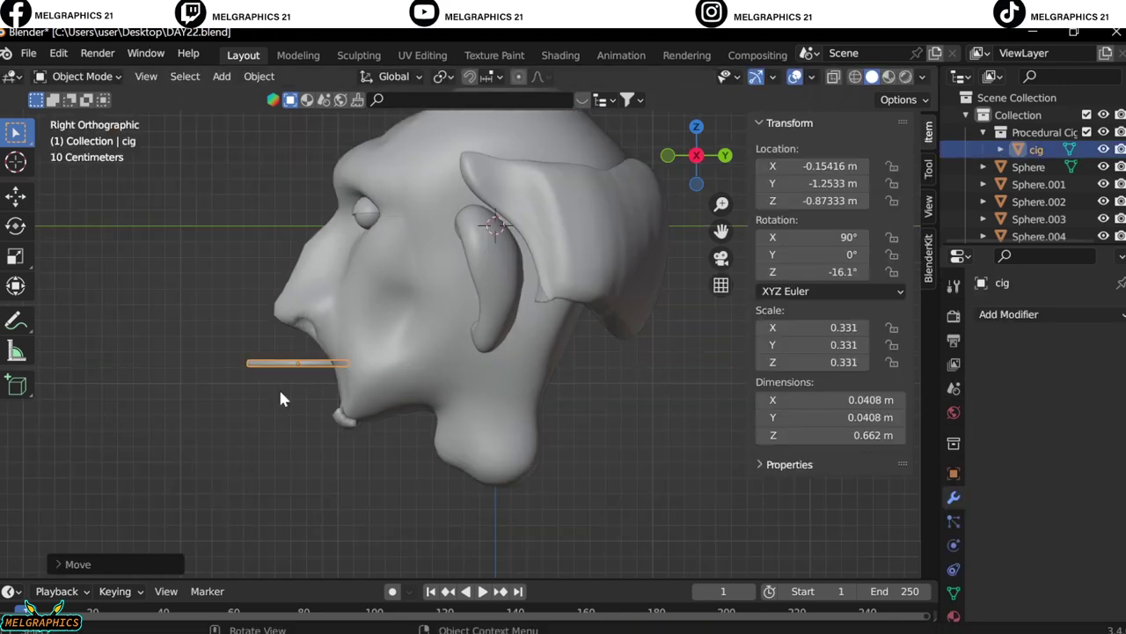
middle_drag(278, 387, 613, 430)
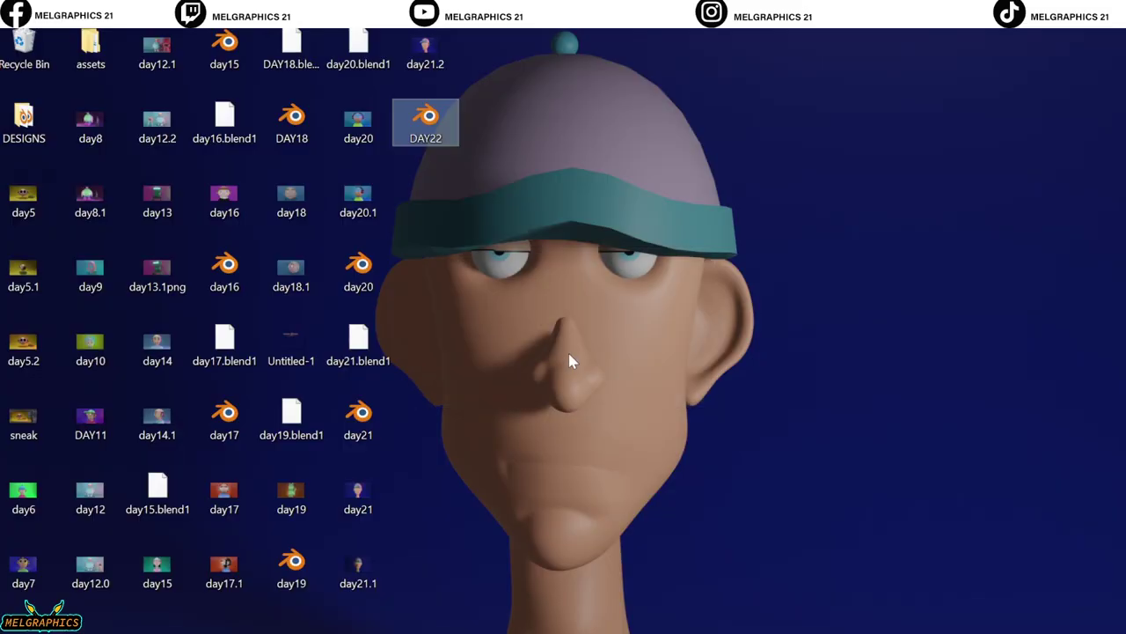
Open DAY22.blend in Blender from the selected desktop icon
key(Return)
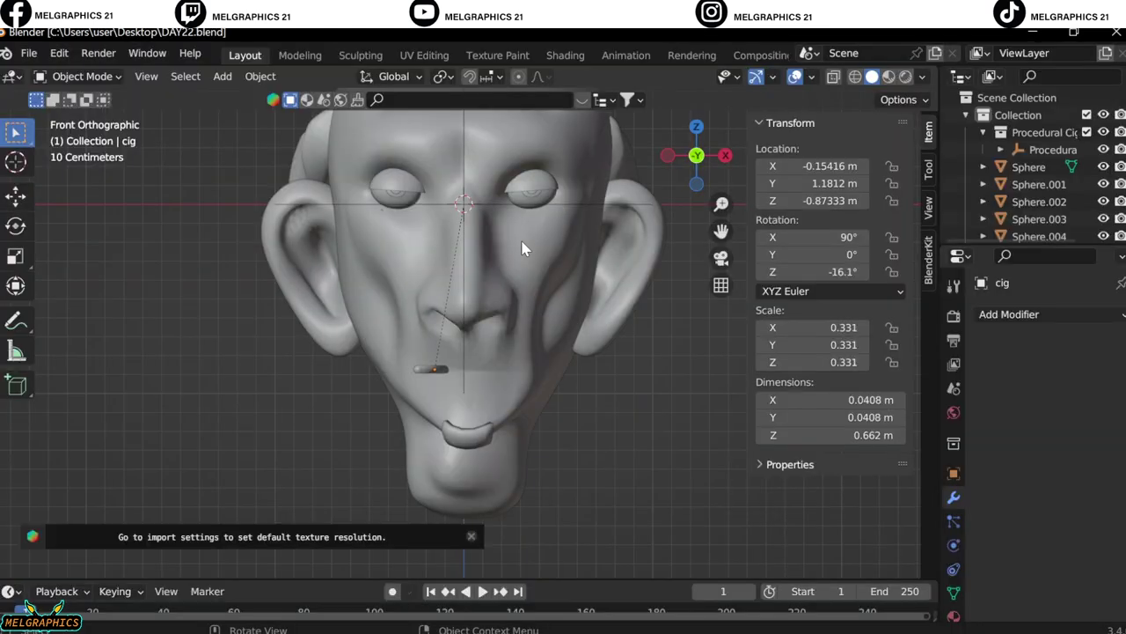
Delete the Procedural Cigarette helper, slide the cig into the mouth, and save DAY22.blend
click(459, 380)
mouse_move(459, 380)
middle_down()
mouse_move(582, 406)
mouse_move(697, 370)
middle_up()
key(Delete)
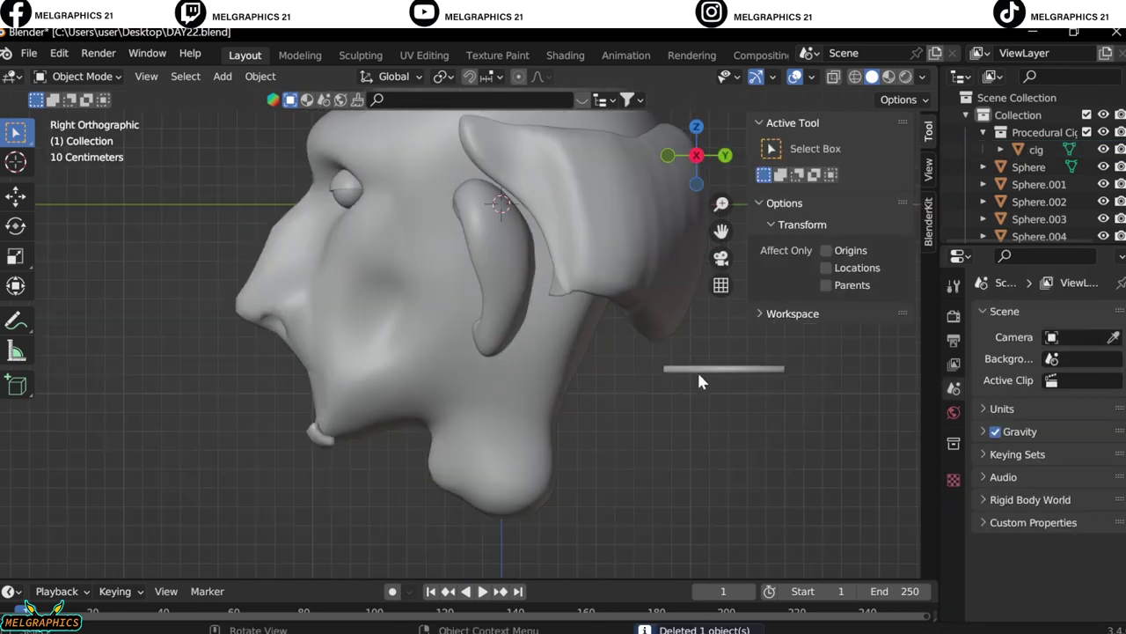
drag(700, 374, 238, 369)
key(ctrl+s)
Switch the front viewport to Material Preview shading
key(KP_1)
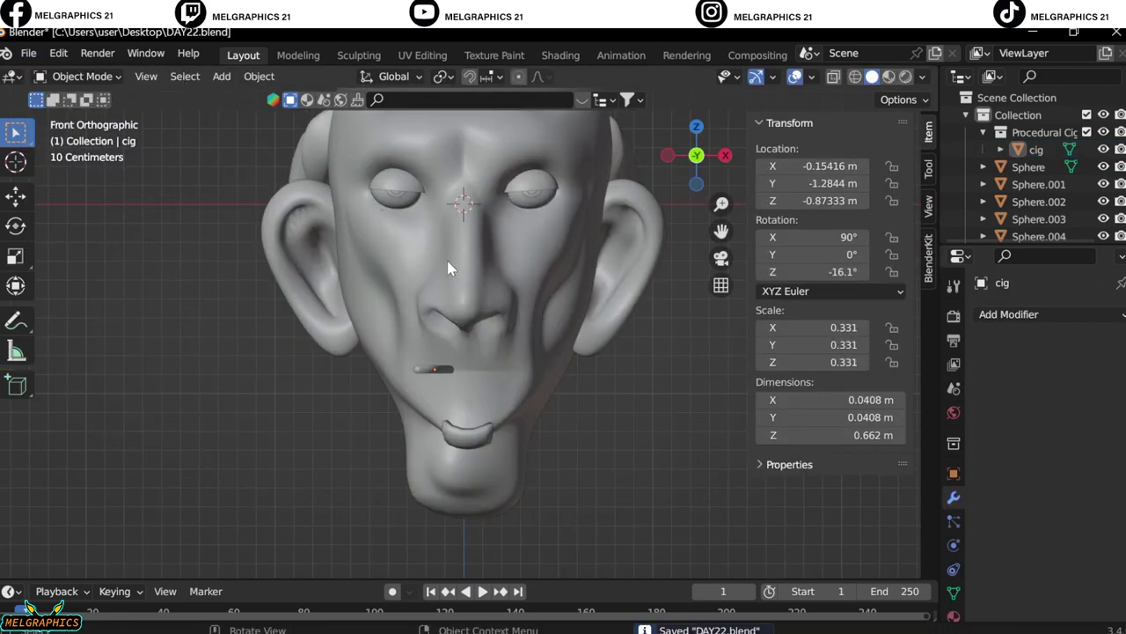
key(z)
key(2)
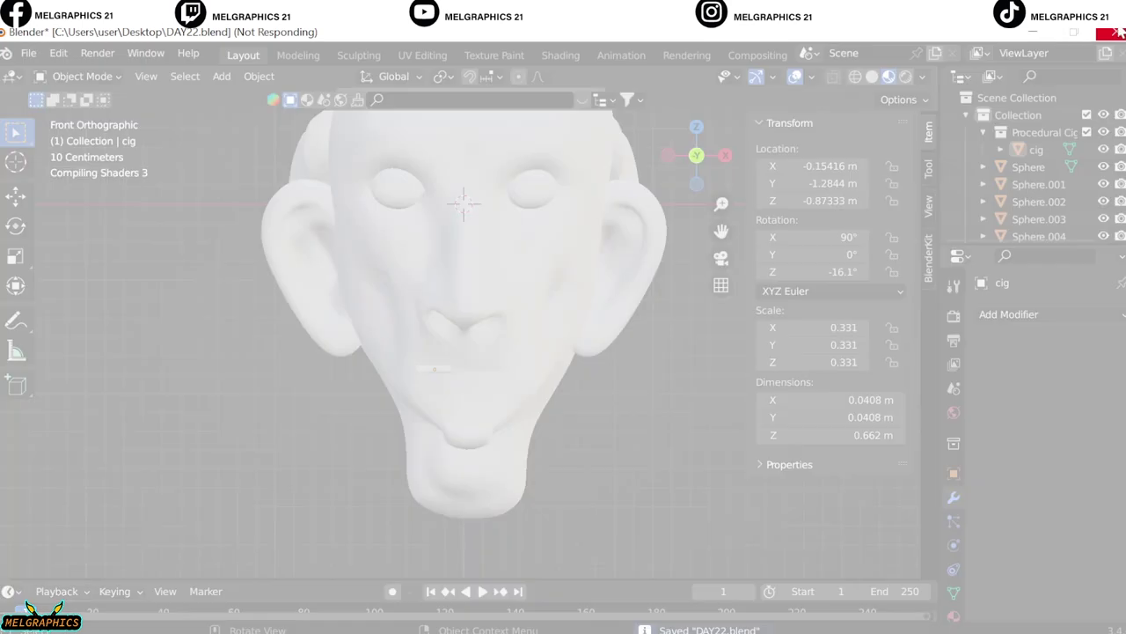
Close the frozen Blender and reopen DAY22.blend from the desktop
click(587, 319)
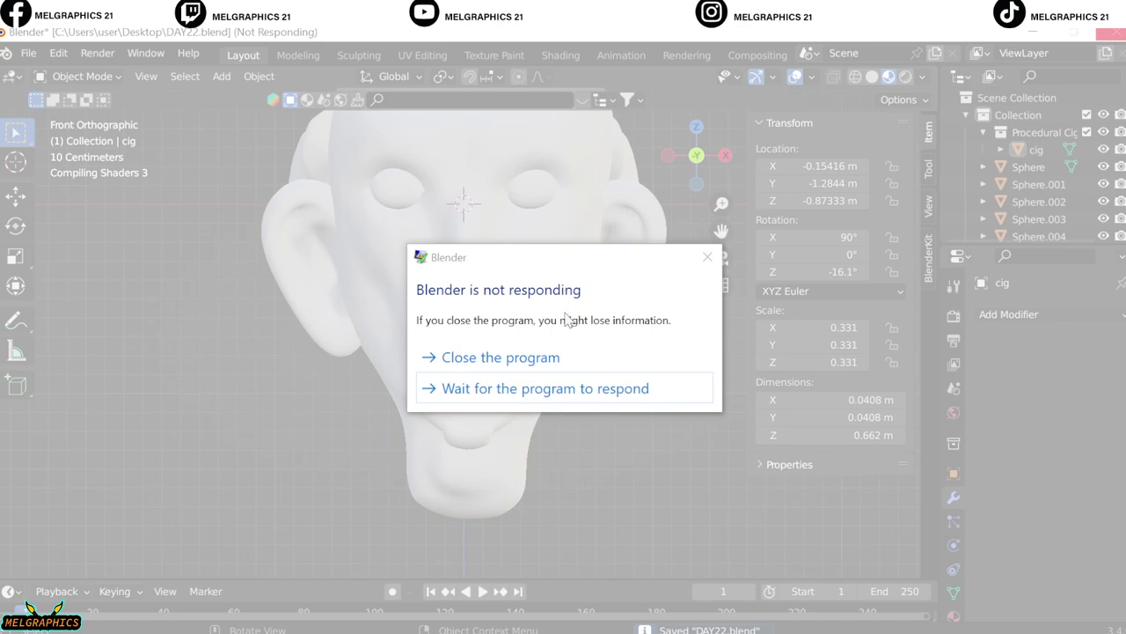
click(546, 355)
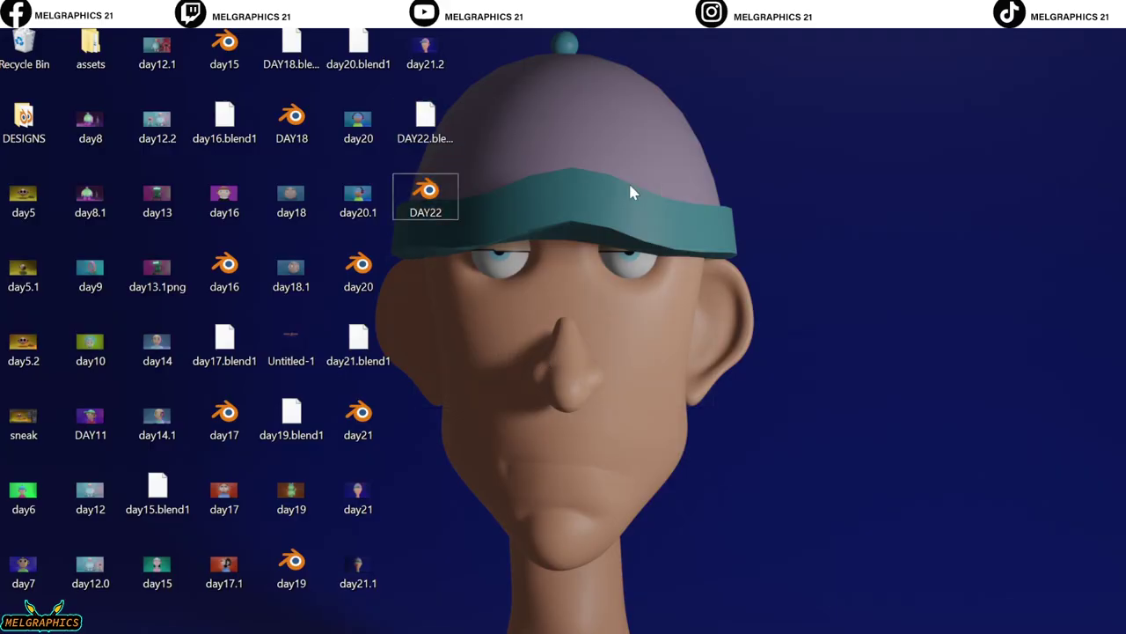
double_click(433, 195)
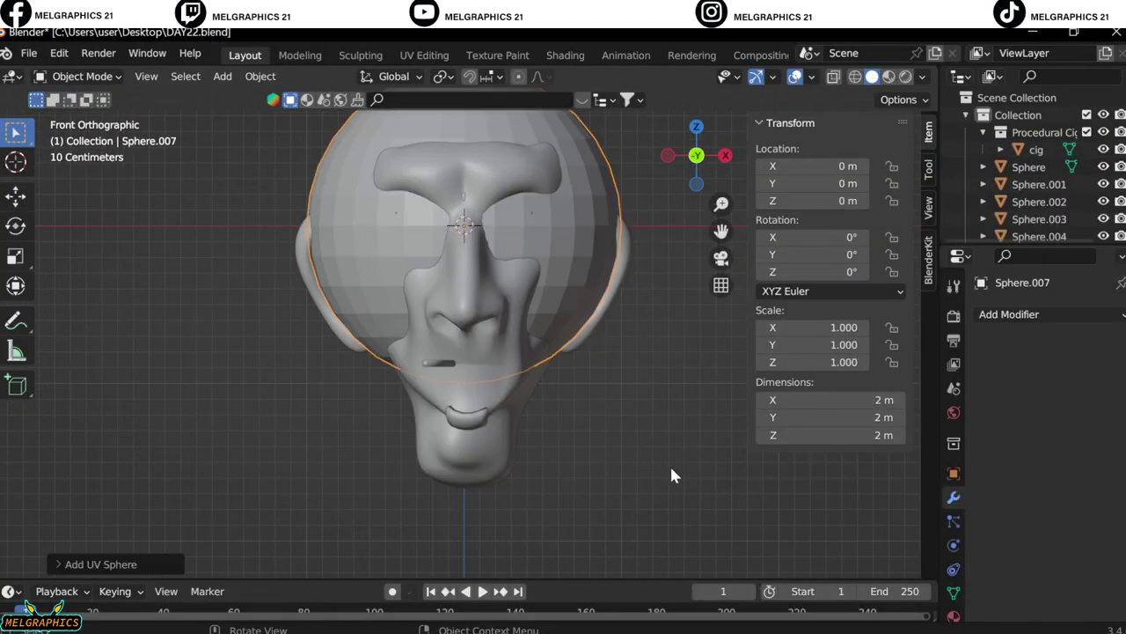
Shrink the new sphere and push it along Y onto the forehead above the eye
key(s)
click(502, 251)
key(g)
click(630, 384)
key(KP_3)
key(s)
key(g)
key(y)
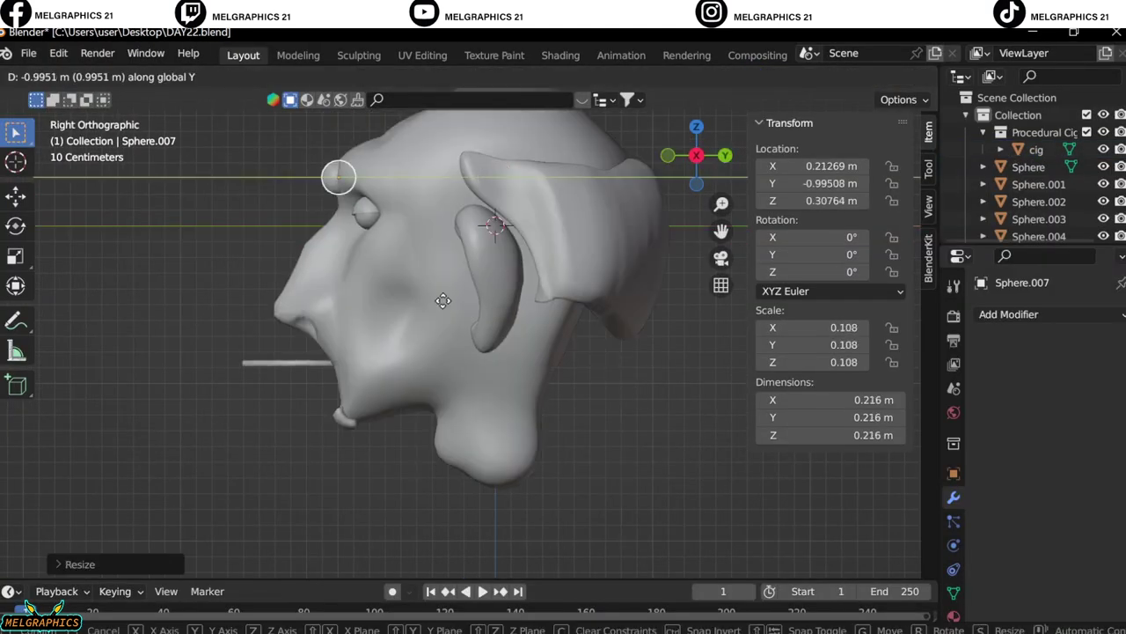
click(443, 300)
In Sculpt Mode, squash the sphere and pull it into a curved brow with Snake Hook at 0.500 strength
key(KP_1)
click(75, 75)
click(88, 133)
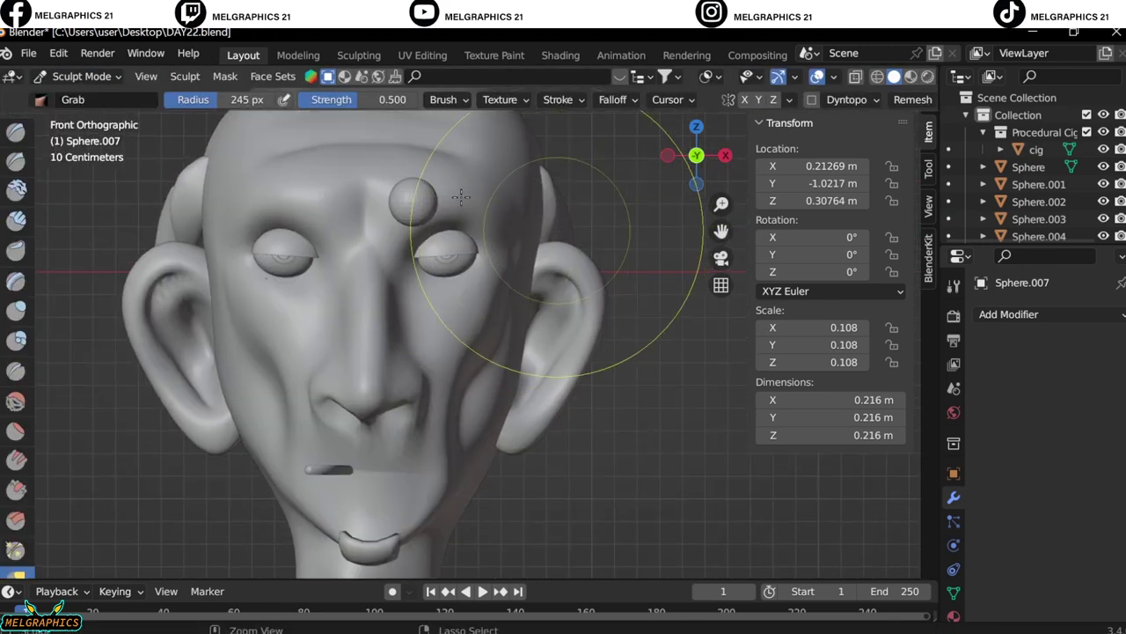
scroll(461, 196, up, 4)
drag(347, 231, 348, 255)
click(16, 394)
click(15, 424)
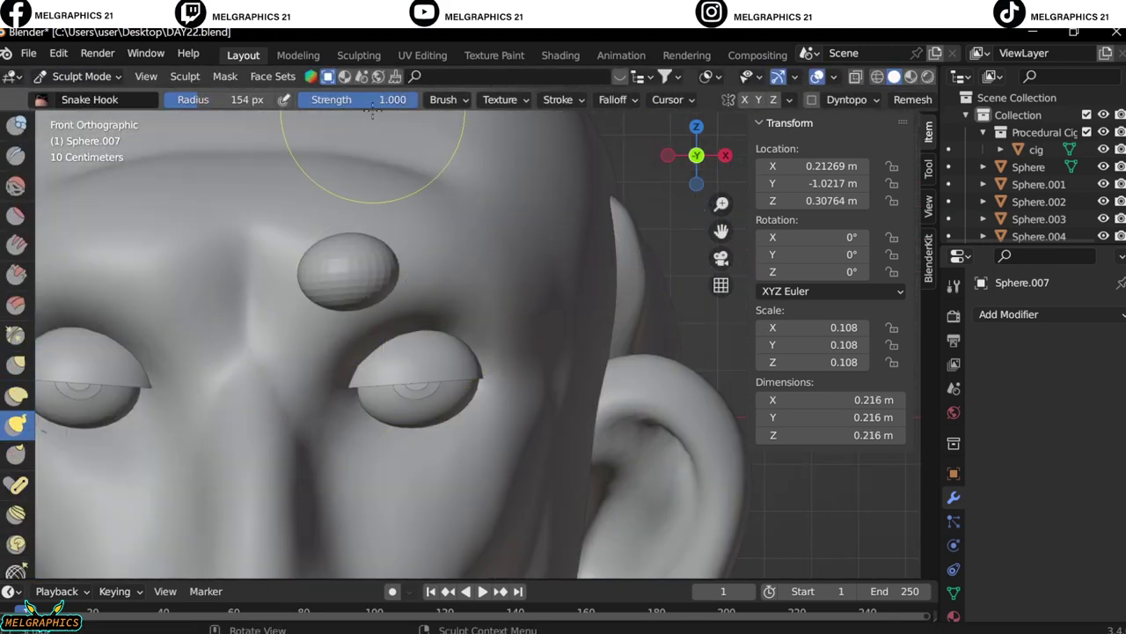
drag(373, 99, 360, 100)
drag(377, 252, 503, 283)
drag(352, 299, 333, 257)
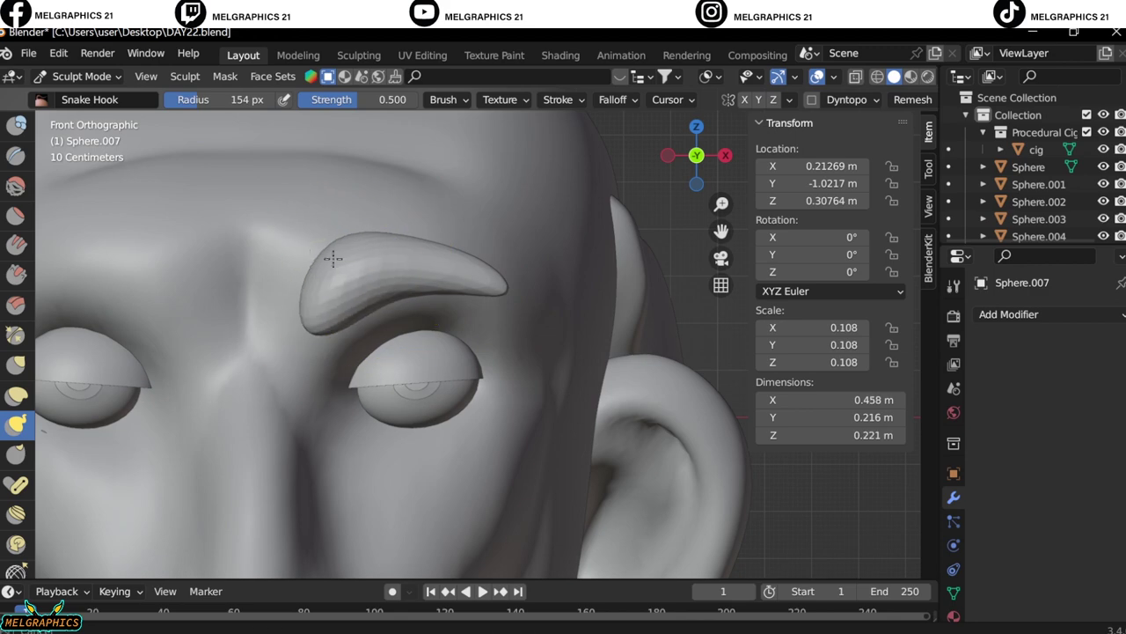
Refine the brow's curve from the side and front with the Grab brush at 106 px
key(KP_3)
key(g)
drag(188, 264, 181, 274)
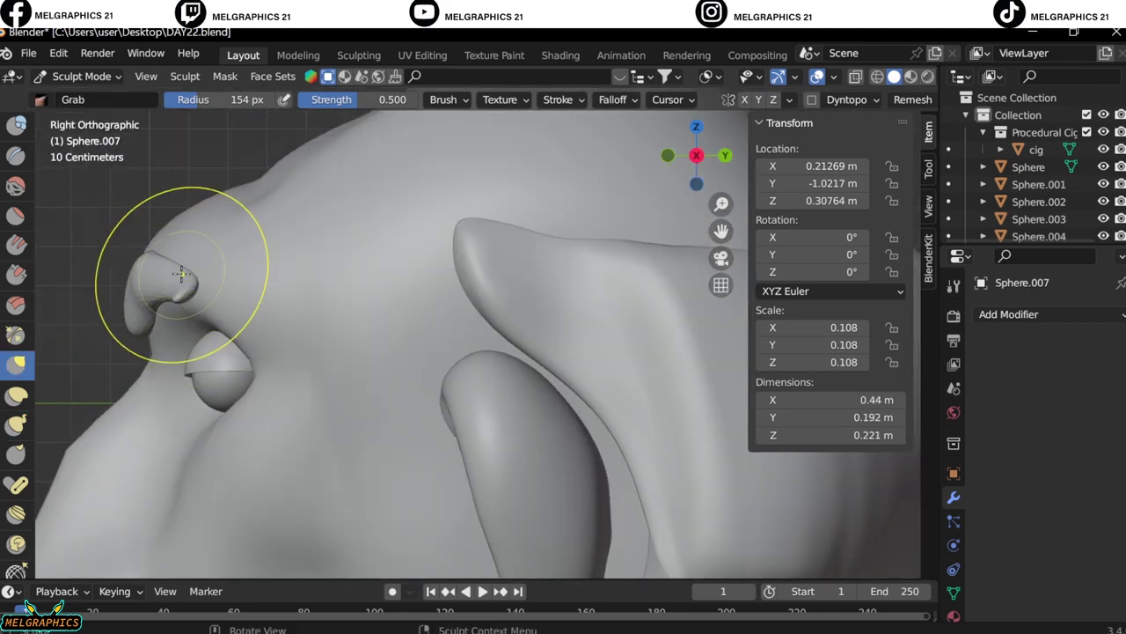
key(KP_1)
drag(387, 264, 340, 302)
key(f)
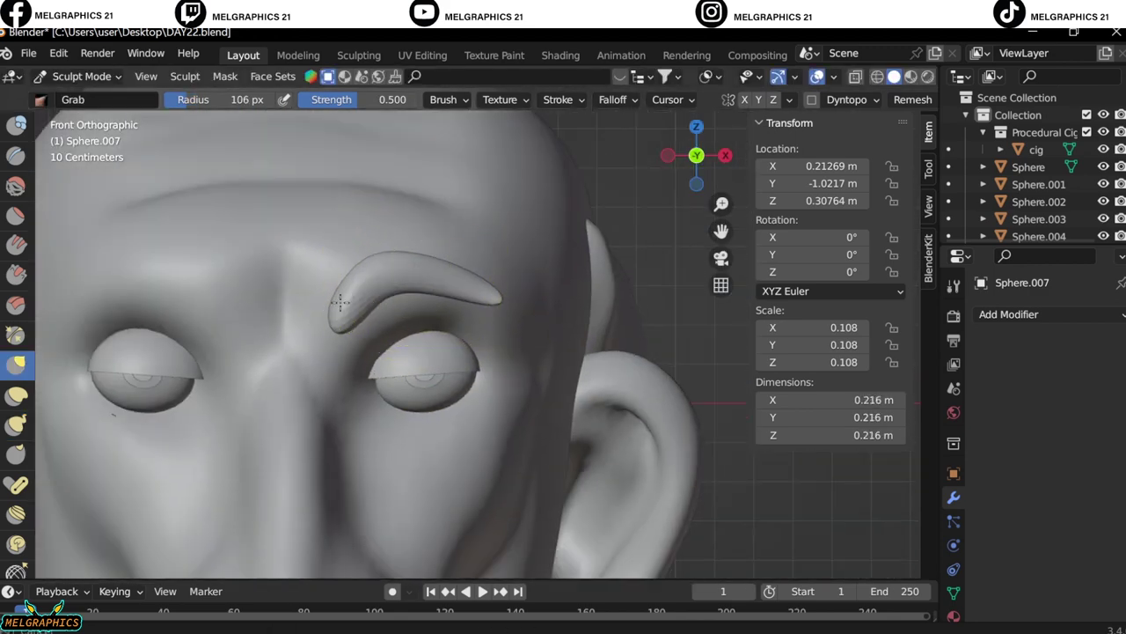
scroll(339, 301, down, 3)
middle_drag(340, 302, 402, 281)
key(KP_1)
scroll(402, 281, up, 3)
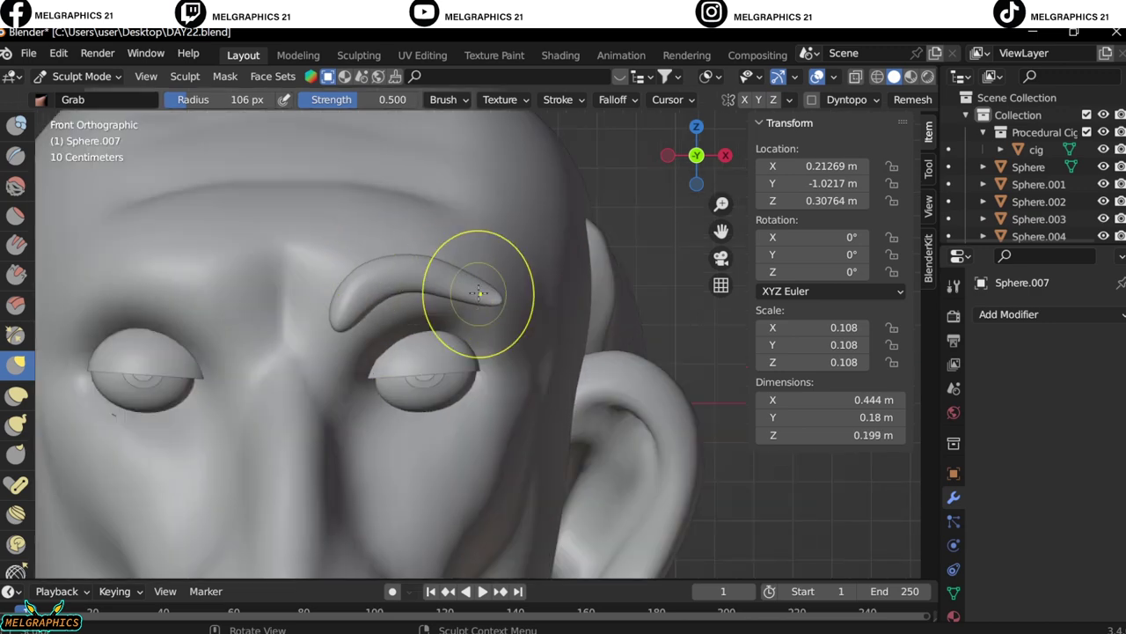
key(KP_3)
drag(176, 290, 203, 303)
key(KP_1)
Add a Mirror modifier to the brow and apply it, creating a matching pair
key(ctrl+Tab)
scroll(559, 304, down, 3)
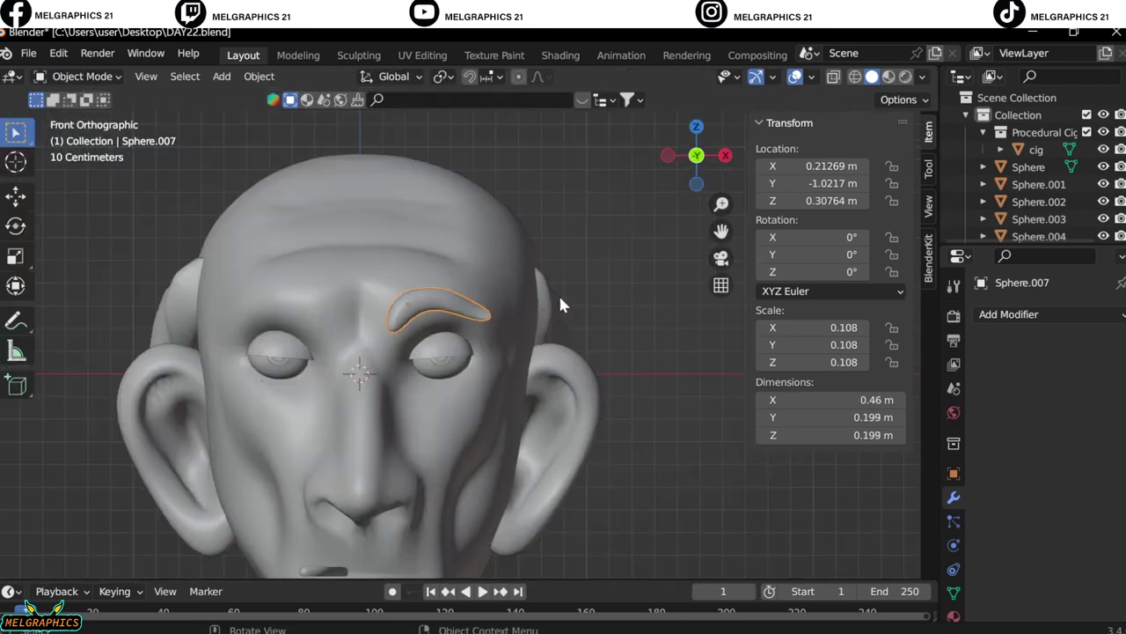
click(1009, 314)
click(731, 506)
key(ctrl+a)
scroll(581, 354, down, 3)
scroll(581, 354, up, 3)
Select the cig object and switch the viewport to Material Preview
click(28, 53)
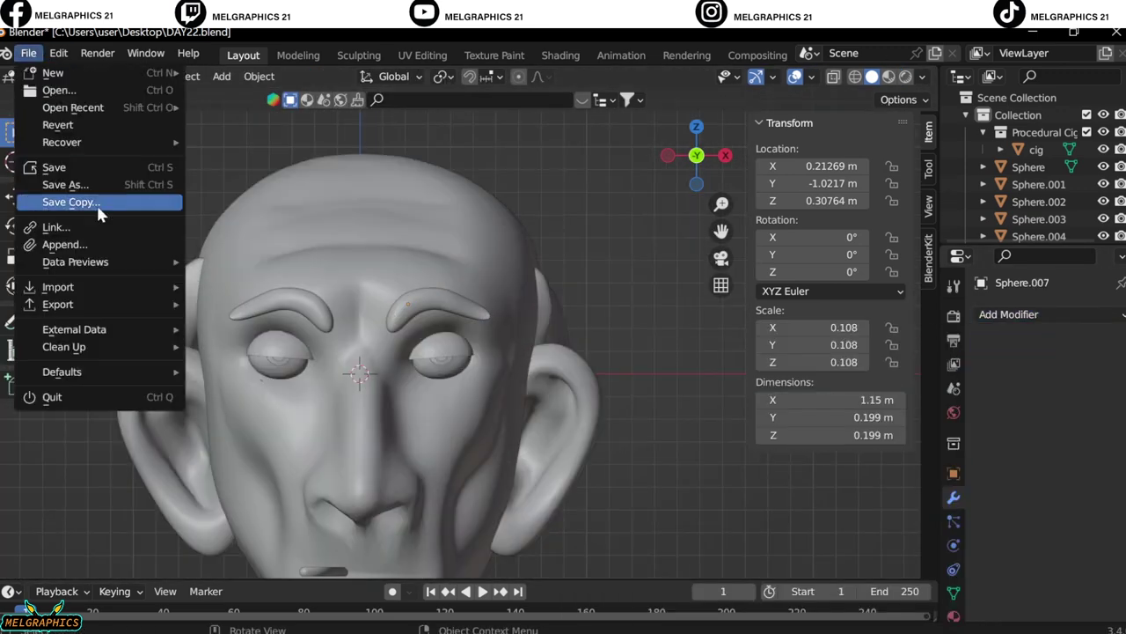
click(378, 465)
scroll(607, 236, up, 2)
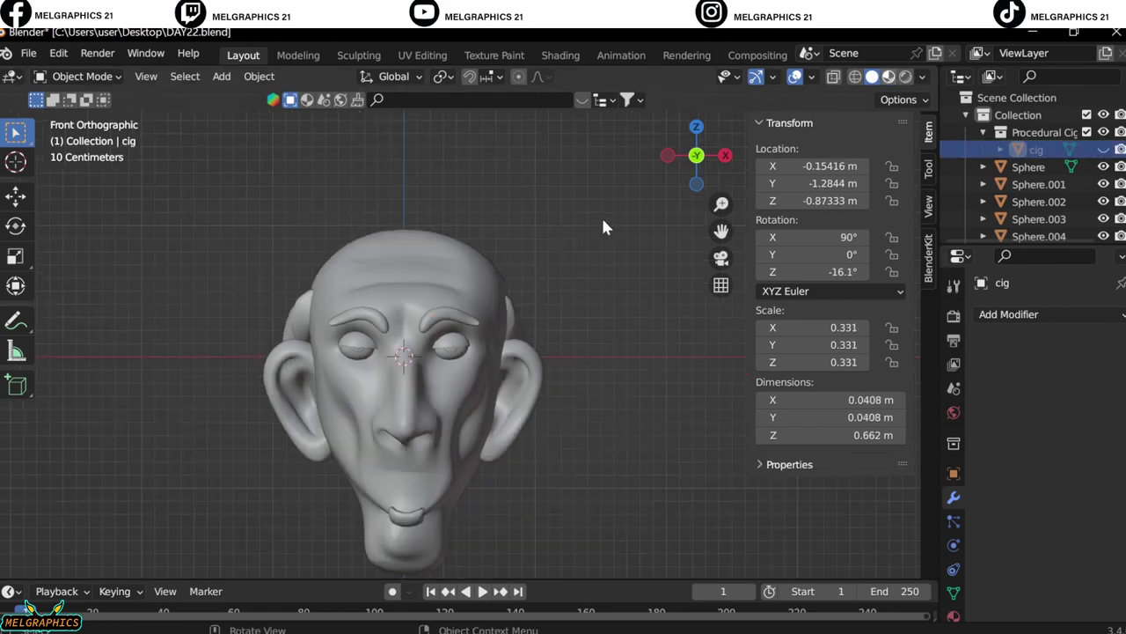
key(z)
scroll(535, 276, up, 4)
Create a new material for the head and open its base colour picker
scroll(493, 309, down, 2)
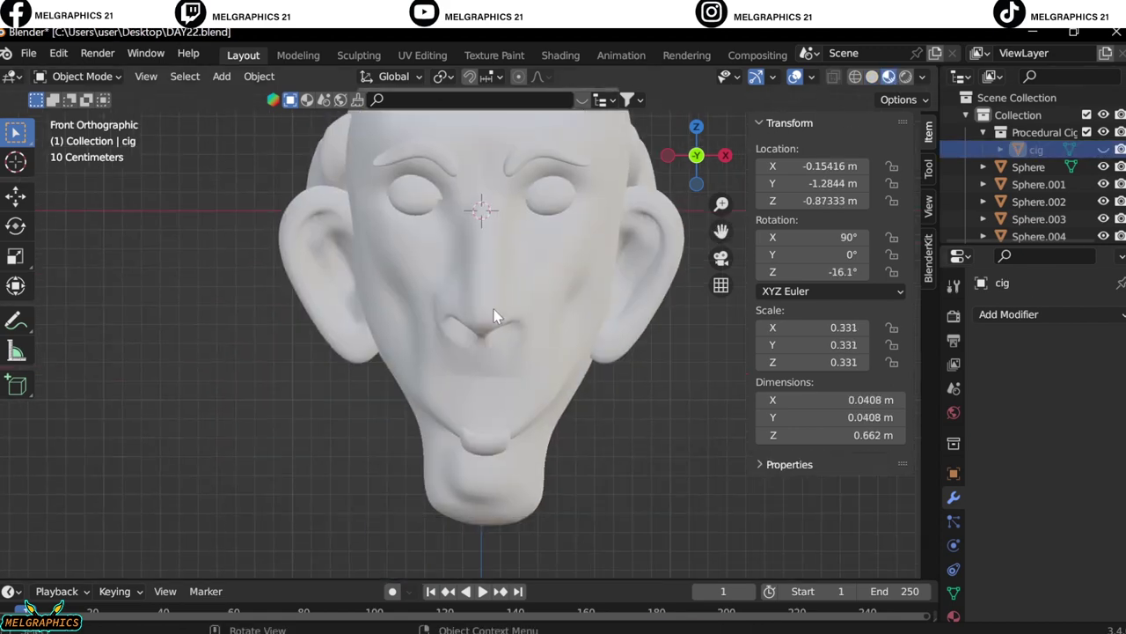
scroll(494, 313, up, 3)
click(493, 312)
click(953, 615)
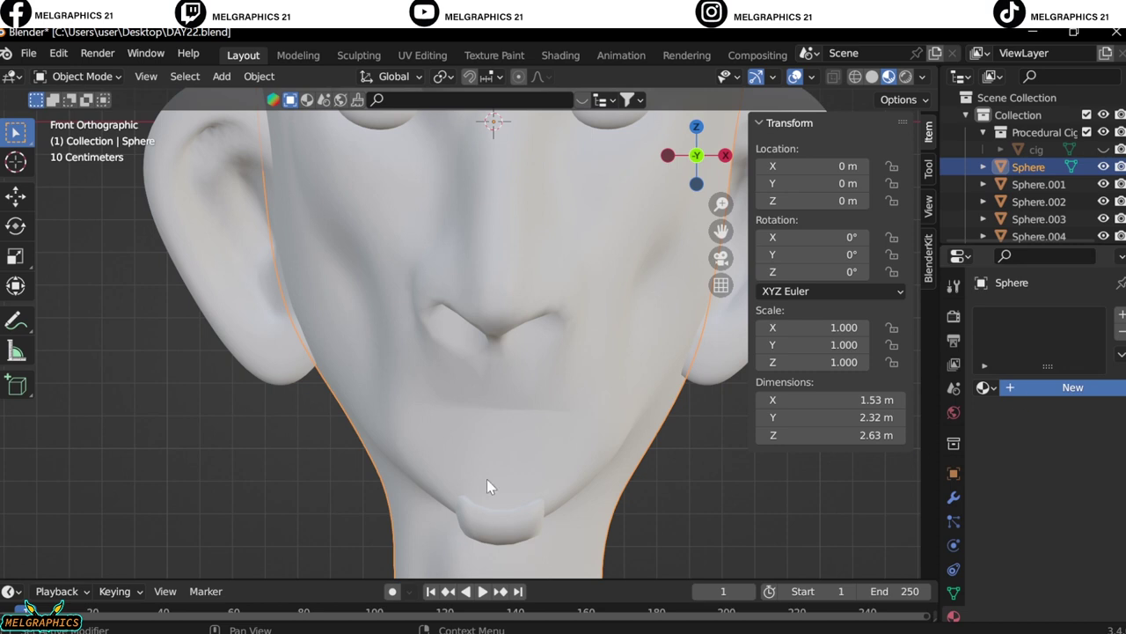
click(1073, 388)
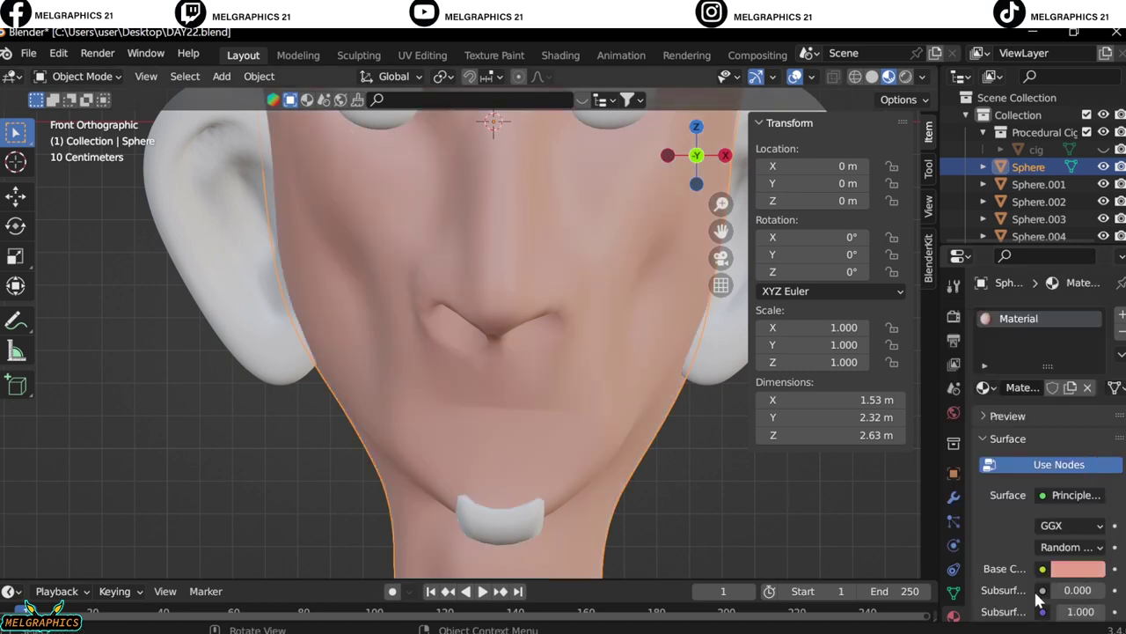
click(1083, 569)
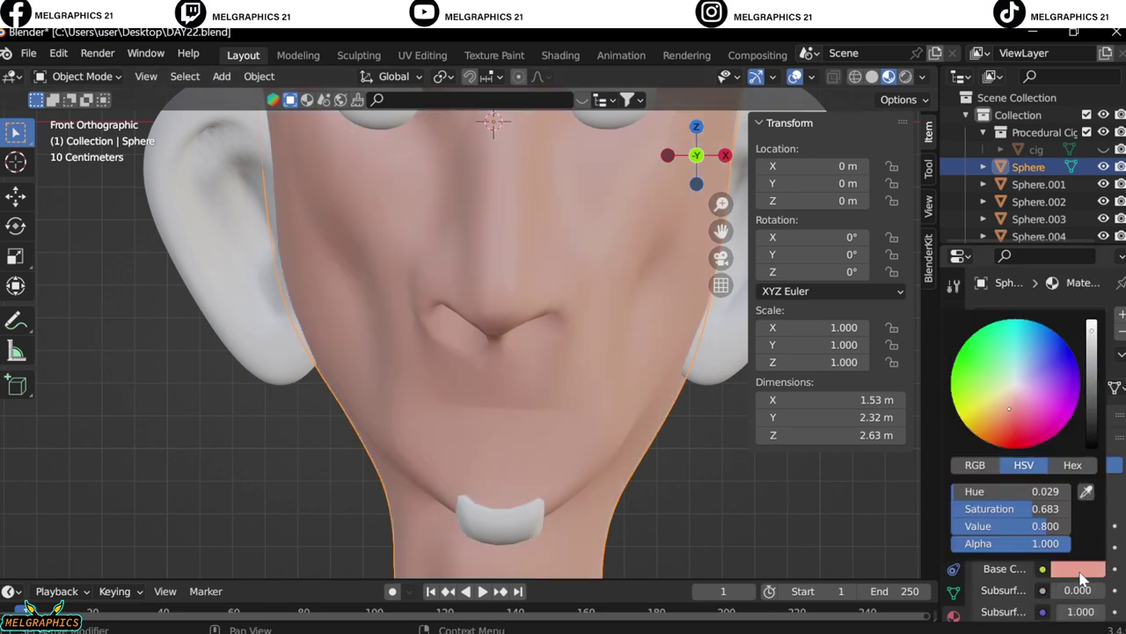
Give the ears a pink base colour with hue 0.028
shift+middle_drag(493, 264, 414, 387)
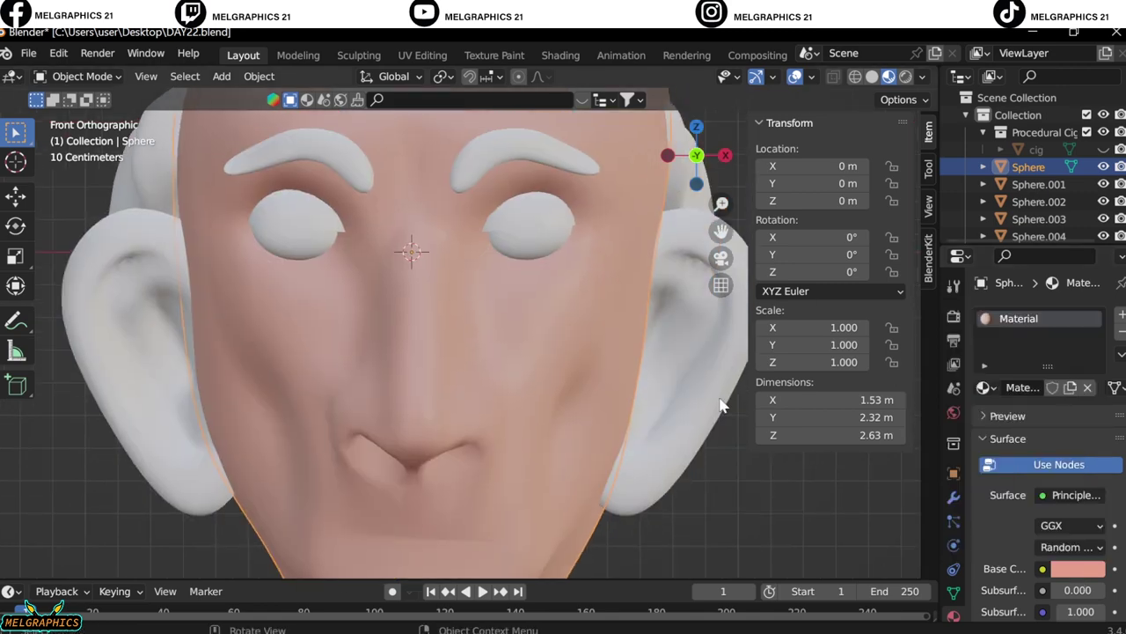
click(1038, 219)
click(1078, 569)
click(1038, 491)
text(0.028)
key(Return)
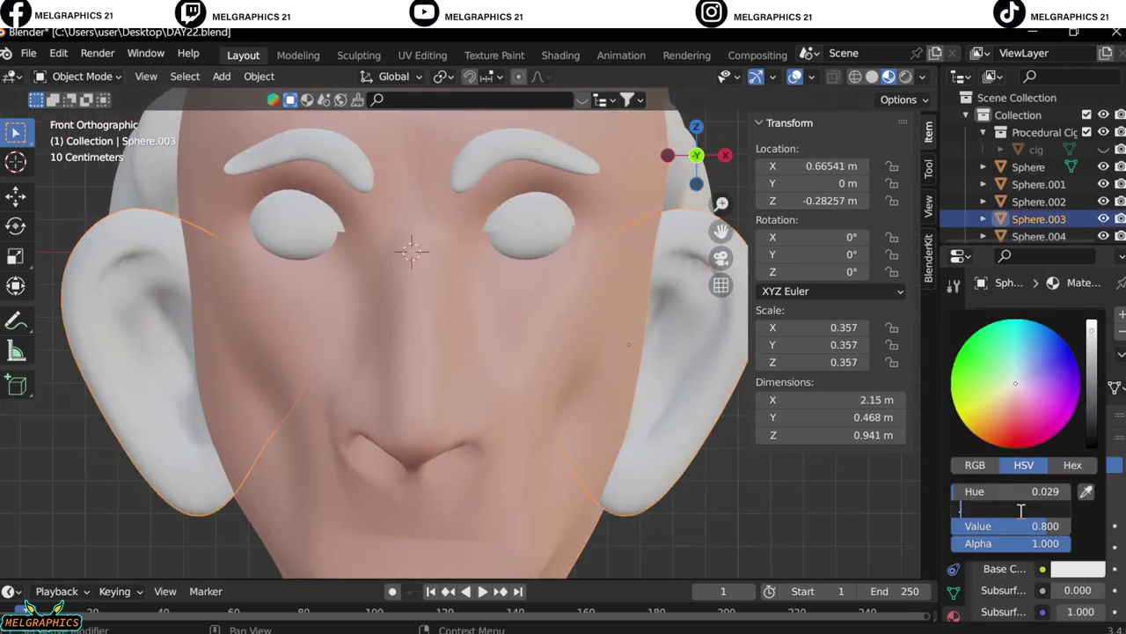
scroll(437, 476, down, 3)
scroll(438, 476, up, 1)
Paste the dark brown base colour onto the eyebrows
click(503, 264)
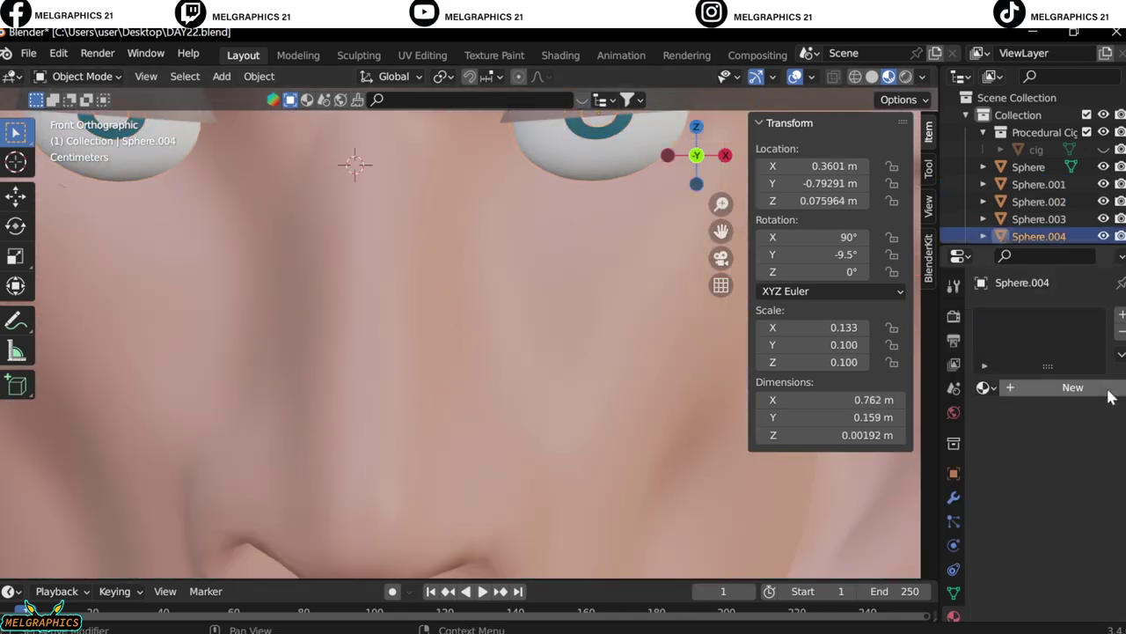
scroll(1056, 563, down, 5)
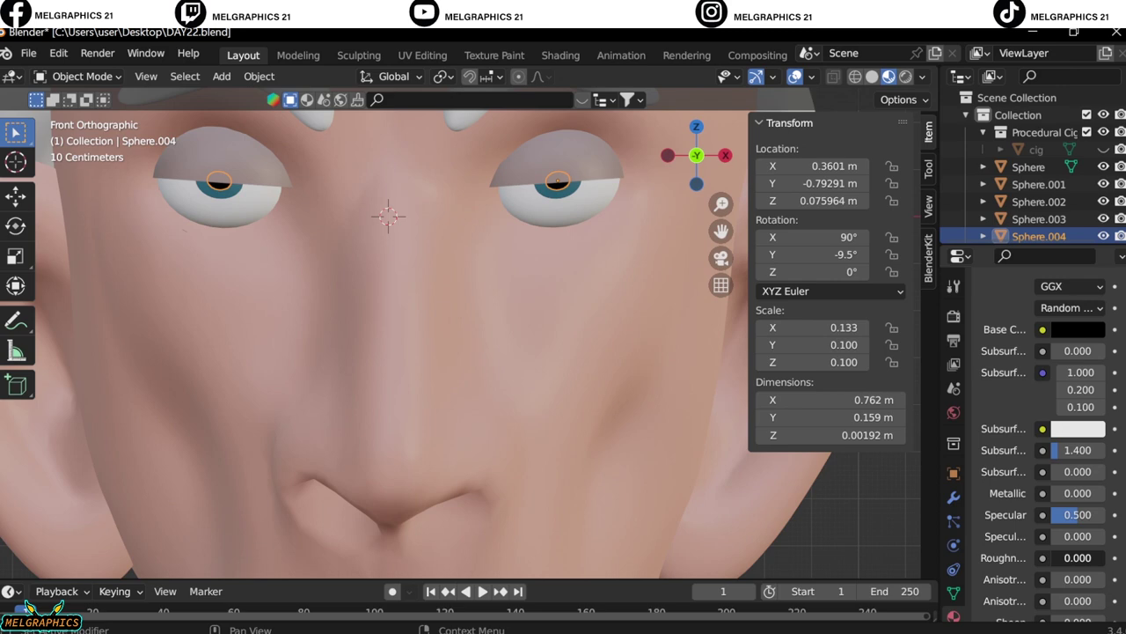
click(551, 190)
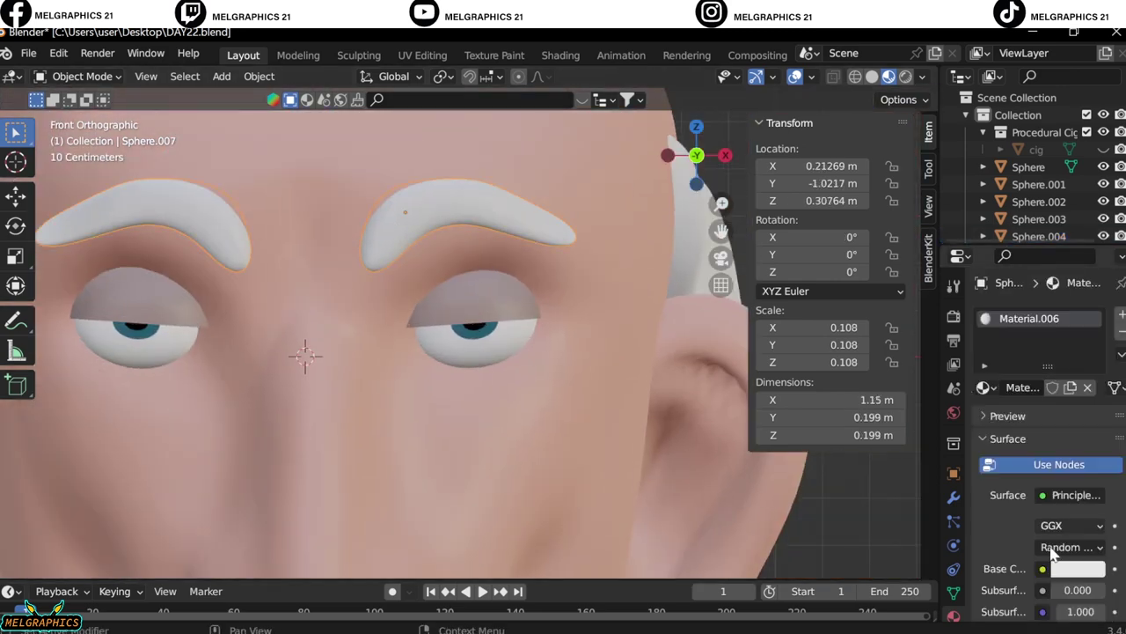
click(1074, 569)
key(ctrl+v)
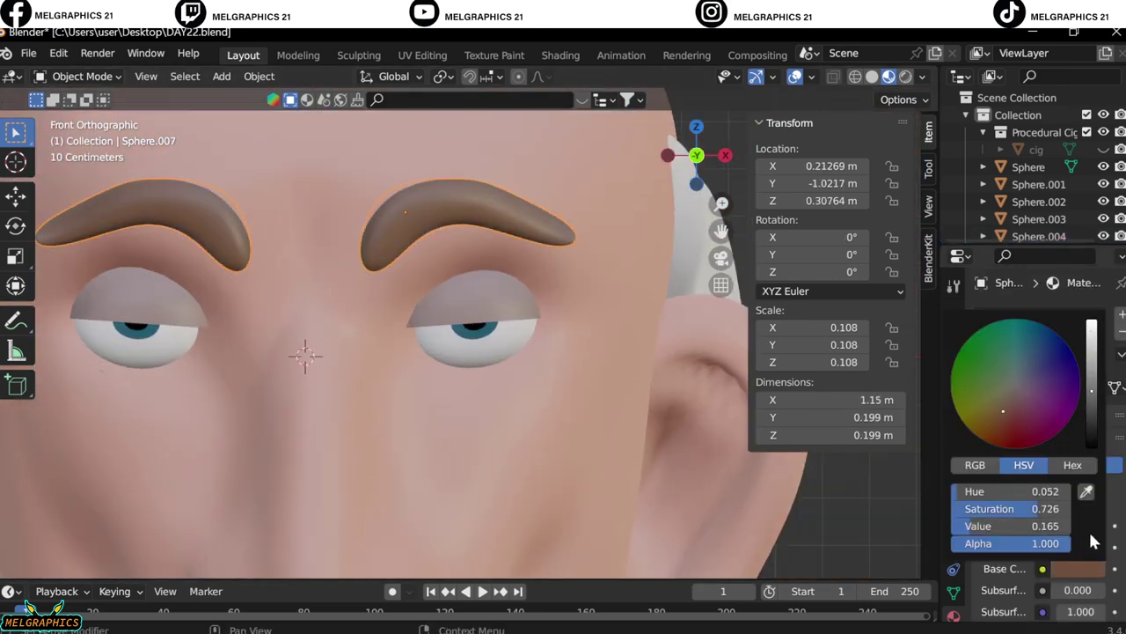
Set the Torus piece's base colour to saturation 0.726 and value 0.165
click(1073, 569)
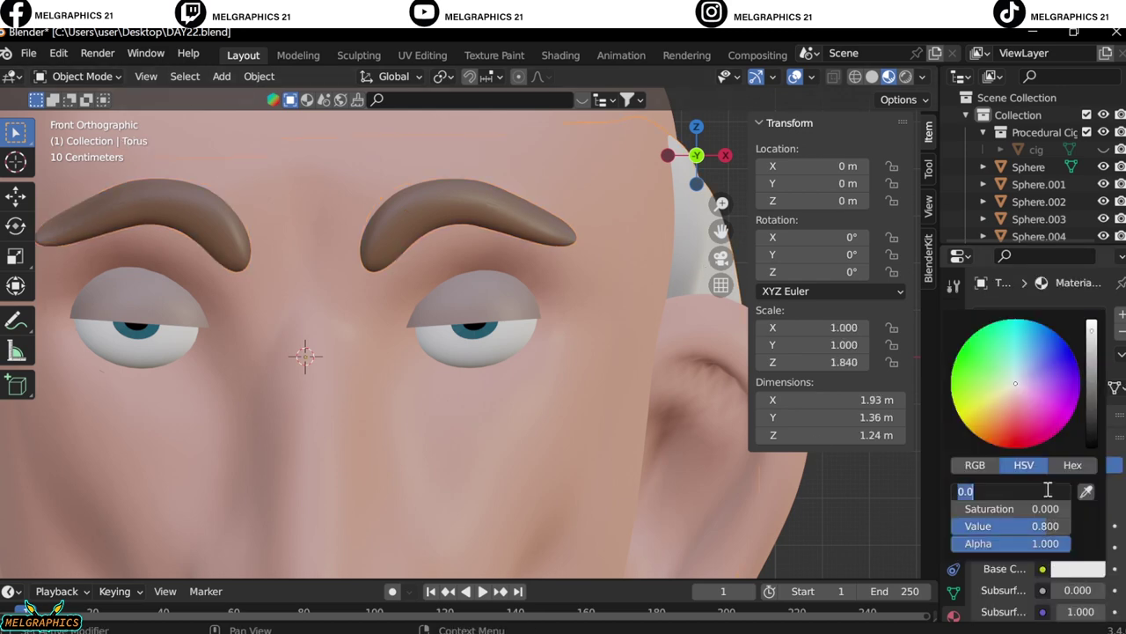
double_click(1036, 508)
text(.726)
key(Tab)
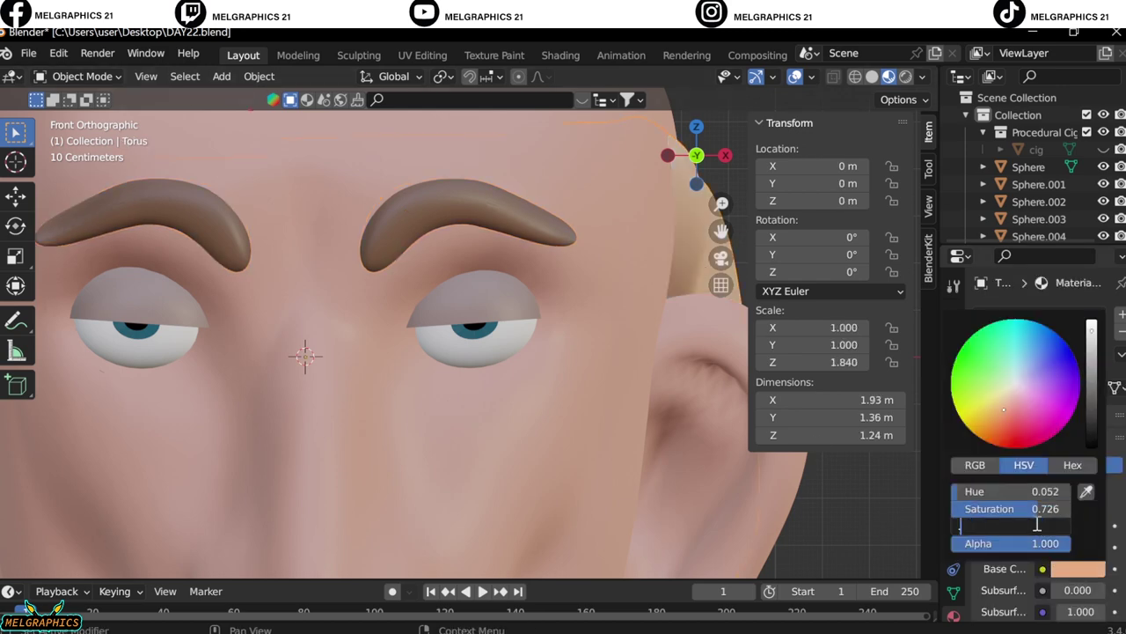
text(.165)
key(Return)
Color the chin goatee dark brown (saturation 0.726, value 0.165), then inspect it in perspective
click(458, 484)
click(1081, 569)
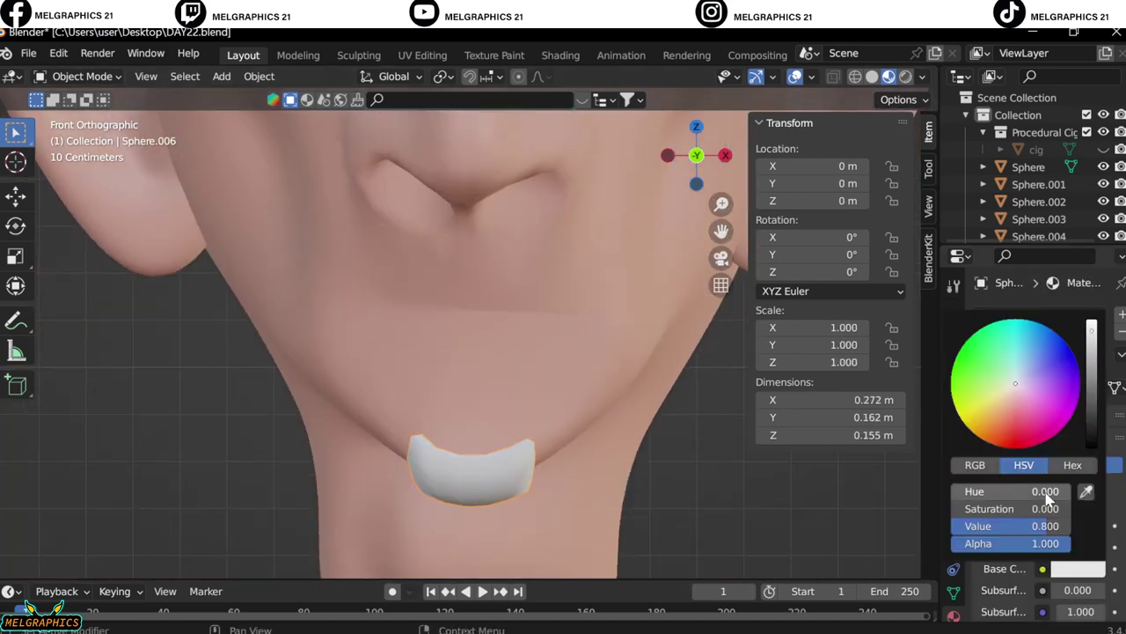
double_click(1037, 508)
key(BackSpace)
text(.726)
key(Tab)
text(.165)
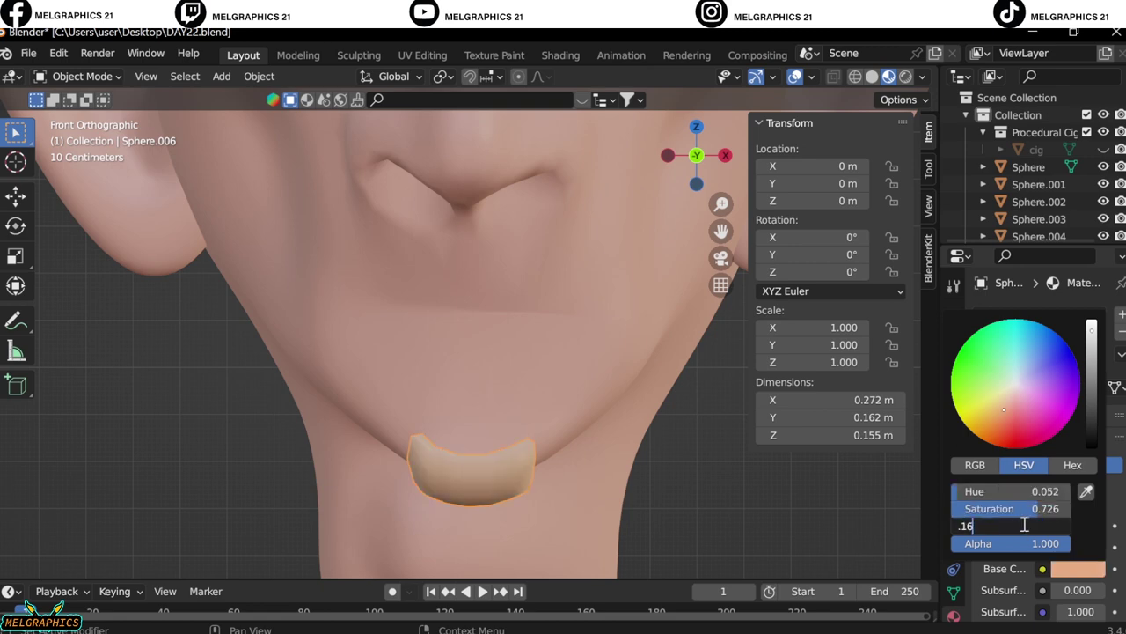
key(Return)
scroll(646, 365, down, 5)
mouse_move(646, 365)
middle_down()
mouse_move(523, 322)
mouse_move(535, 331)
middle_up()
scroll(535, 332, up, 5)
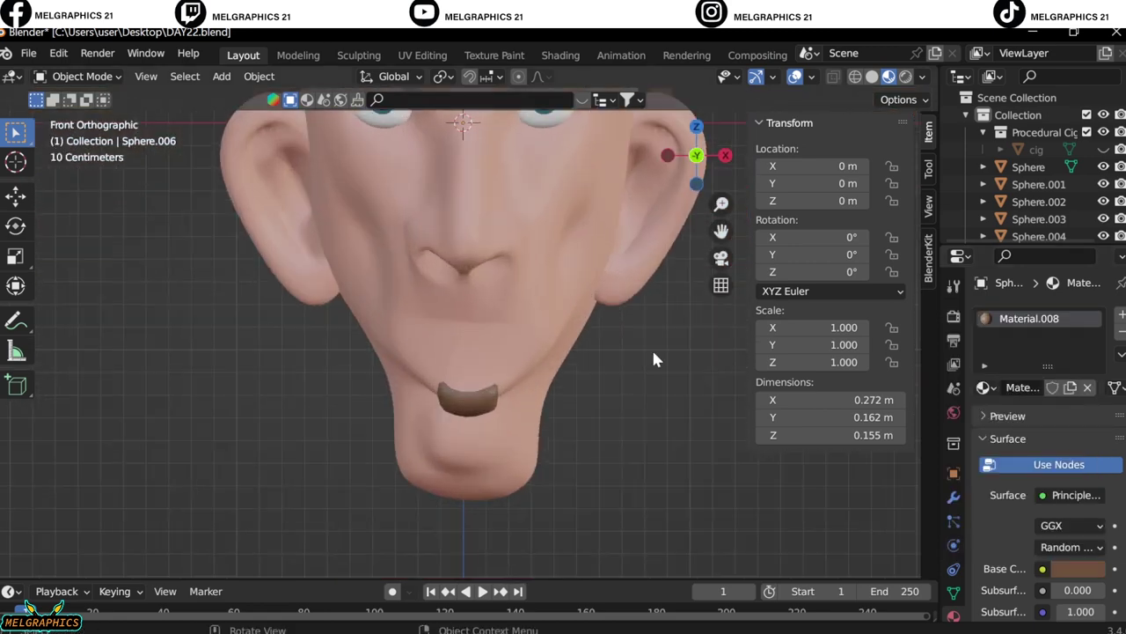
mouse_move(654, 360)
middle_down()
mouse_move(572, 370)
mouse_move(490, 320)
middle_up()
scroll(490, 320, down, 4)
Save the file, then select the imported smoking pipe and begin repositioning it
key(KP_1)
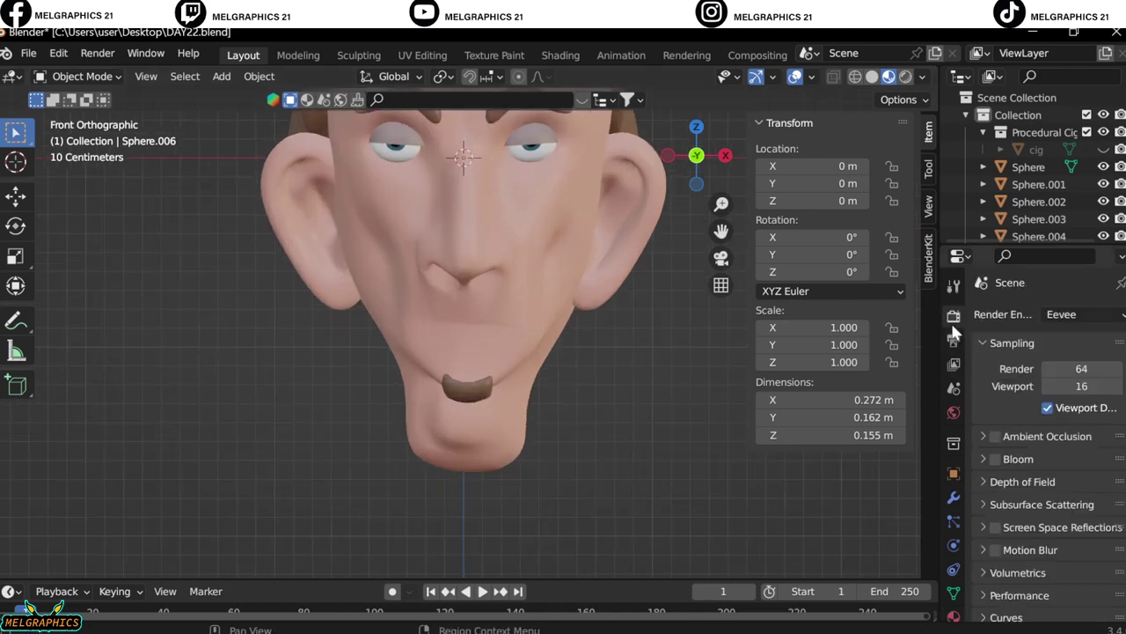
key(ctrl+s)
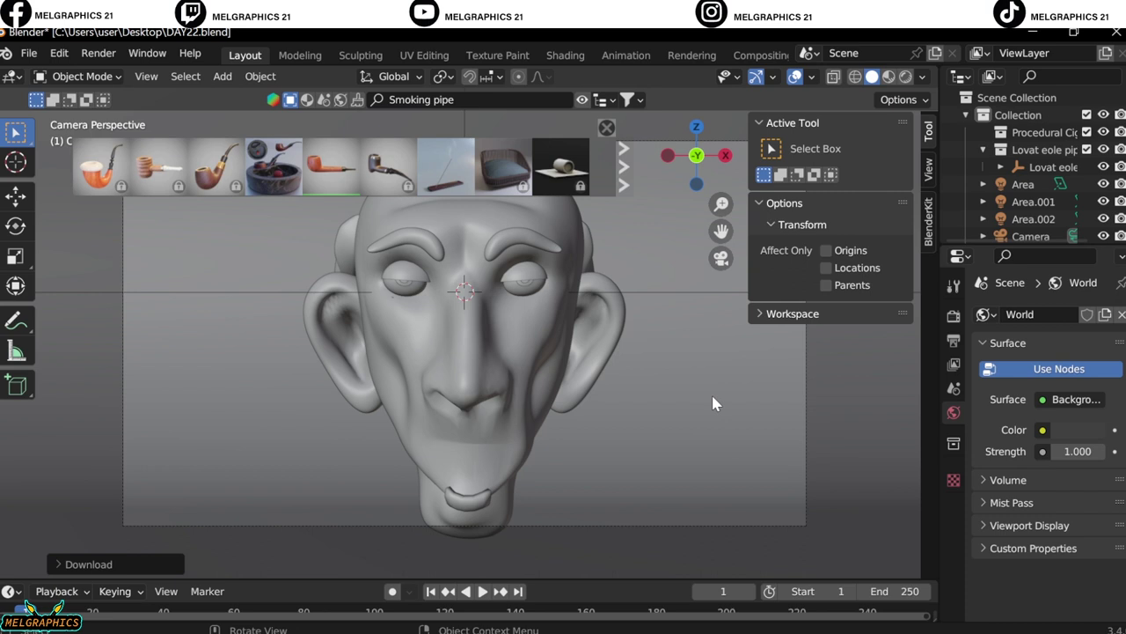
click(1054, 166)
key(KP_3)
key(g)
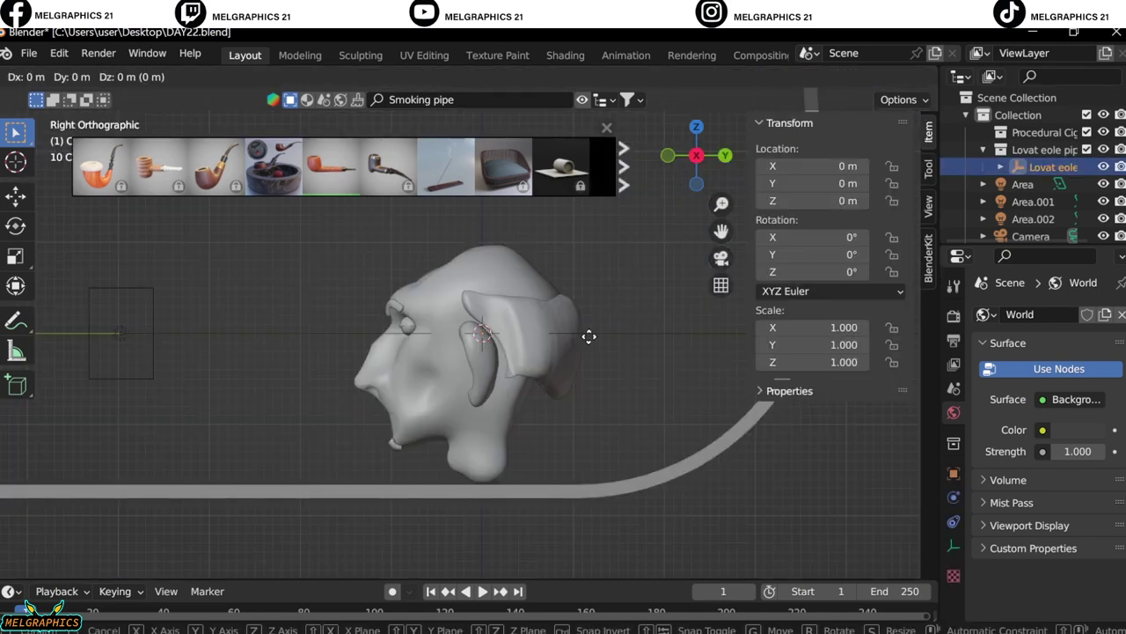
click(589, 337)
mouse_move(589, 336)
middle_down()
mouse_move(560, 380)
mouse_move(825, 454)
mouse_move(685, 409)
mouse_move(422, 384)
middle_up()
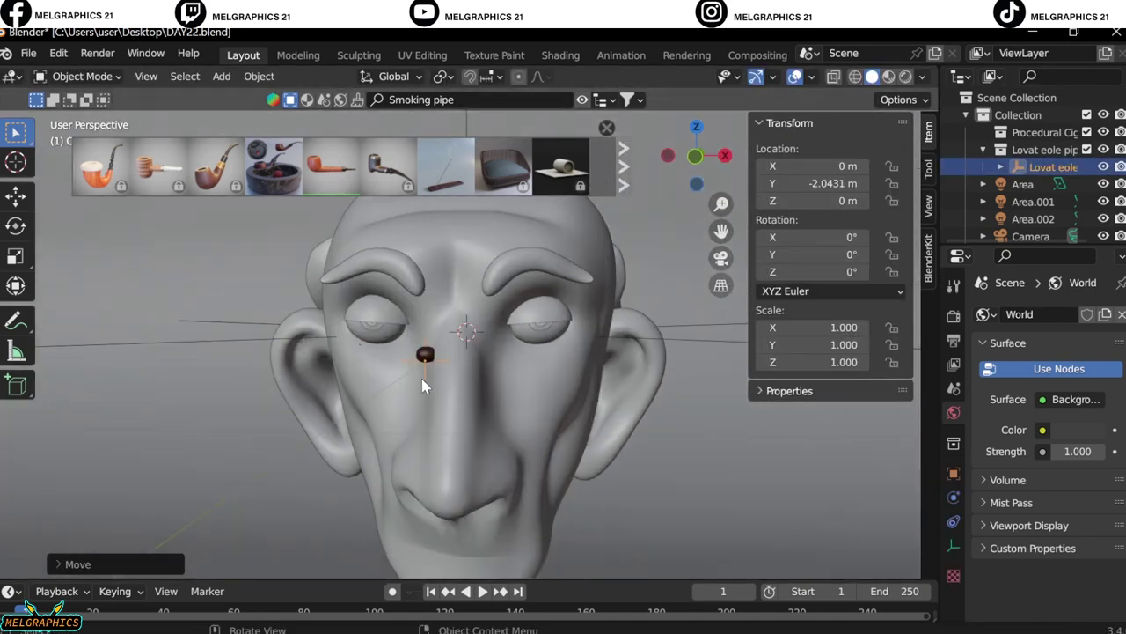
Lower the pipe along Z and Y toward the mouth and enlarge it
key(KP_3)
key(g)
key(z)
click(324, 528)
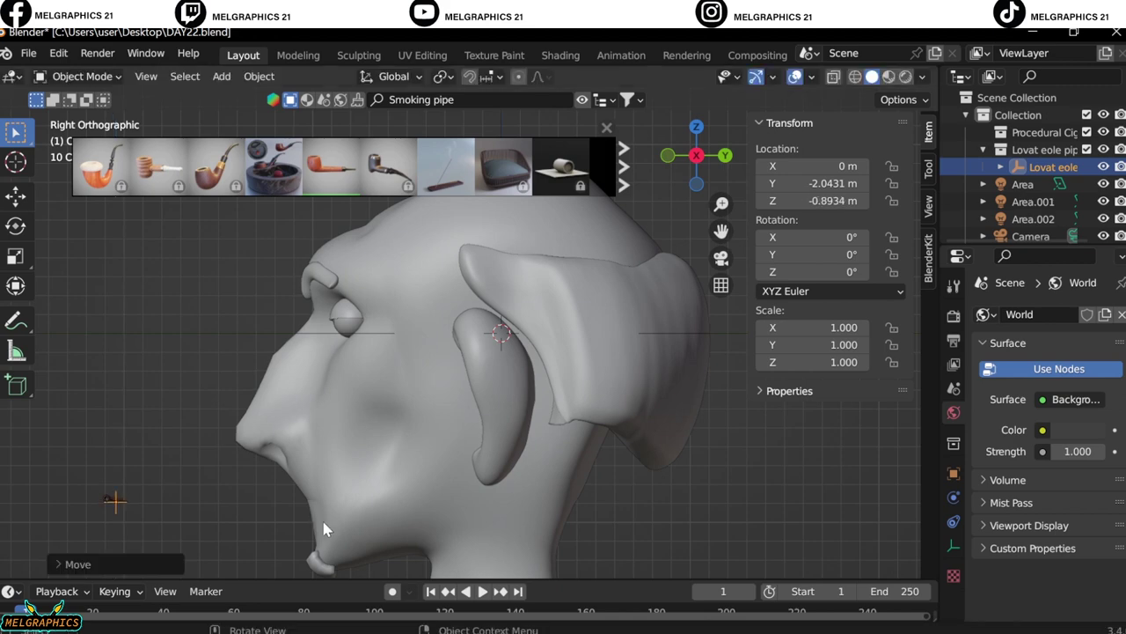
key(g)
key(y)
click(382, 510)
key(s)
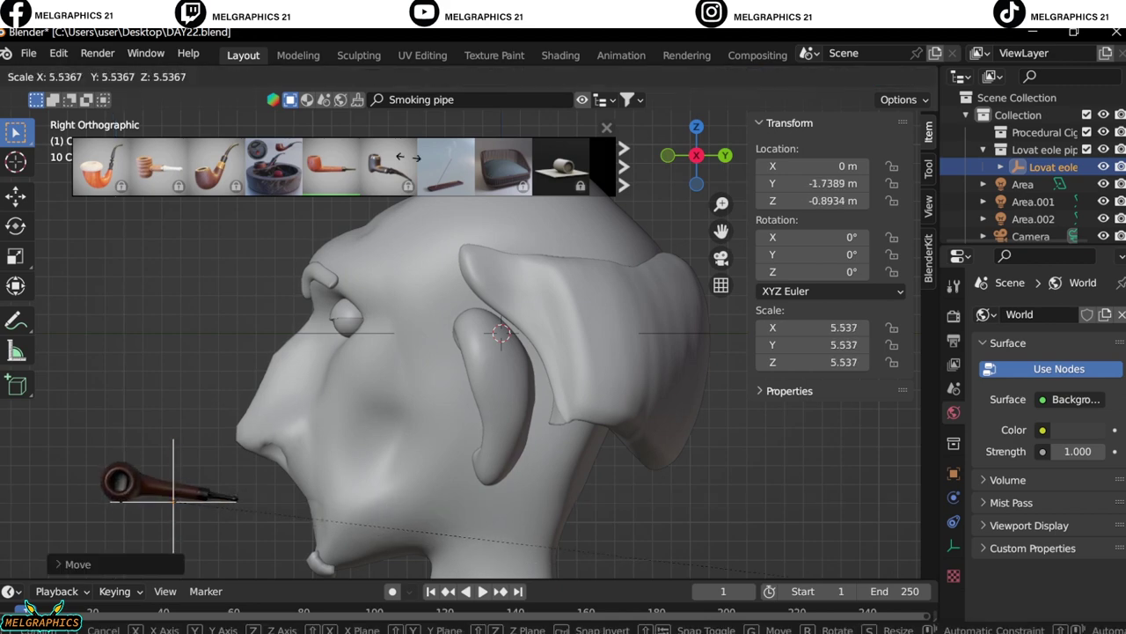
click(173, 499)
Delete the old pipe and shift the new pipe along the Y axis
key(Delete)
middle_drag(172, 502, 363, 458)
key(KP_3)
key(g)
key(y)
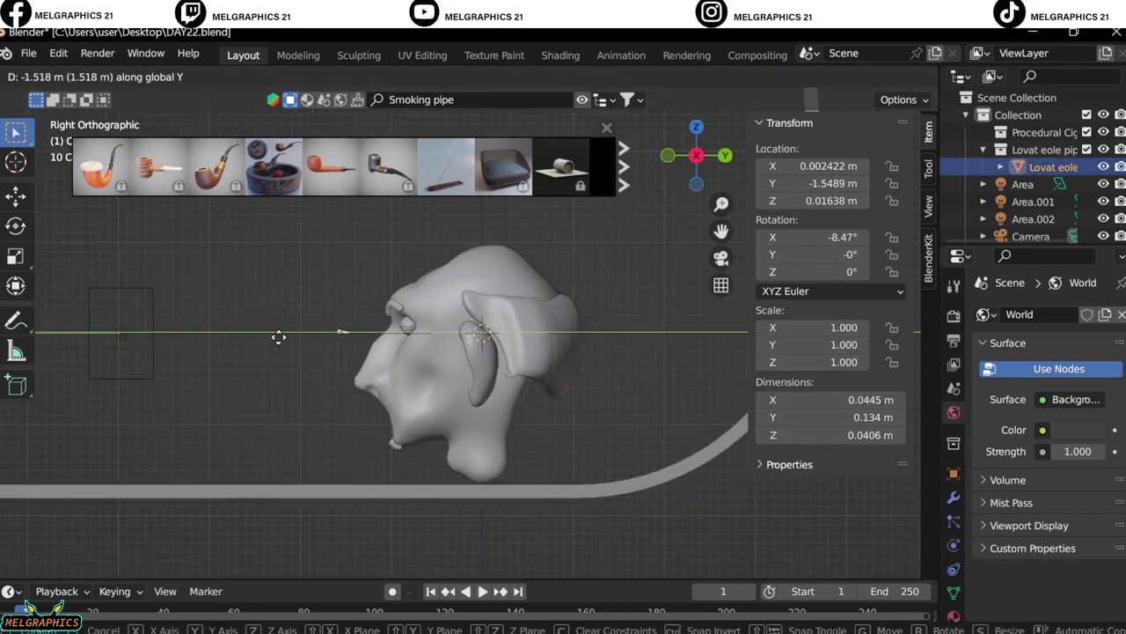
click(278, 337)
Clear the pipe's rotation and scale it up to 5.154
key(alt+r)
scroll(663, 275, down, 2)
key(s)
click(493, 444)
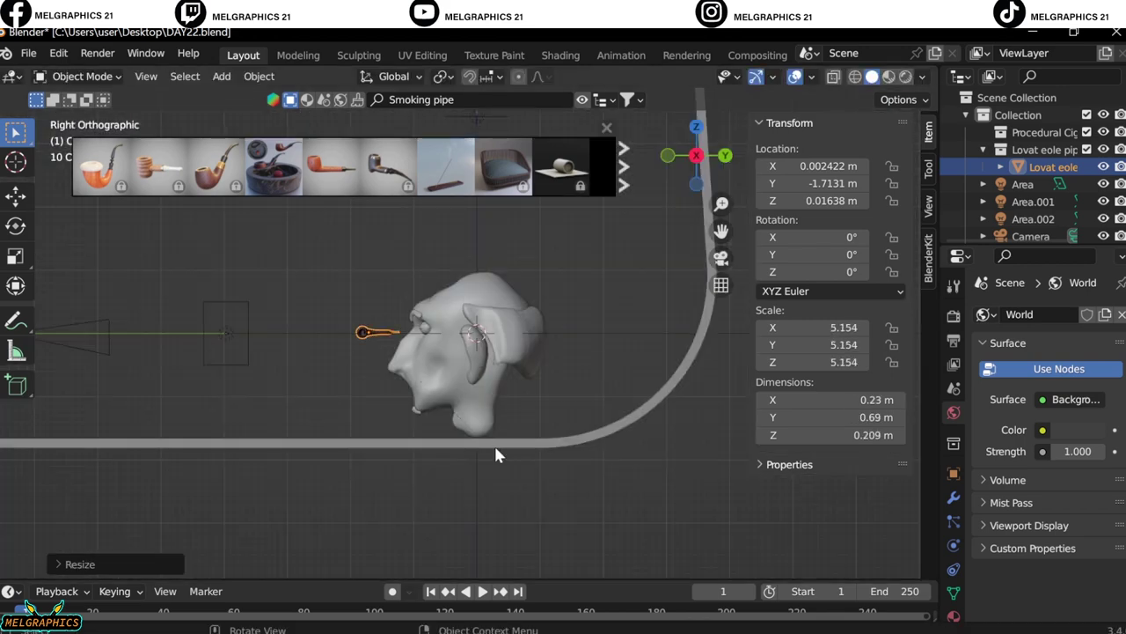
Set the pipe's Y rotation to -90°
key(KP_7)
drag(796, 255, 845, 254)
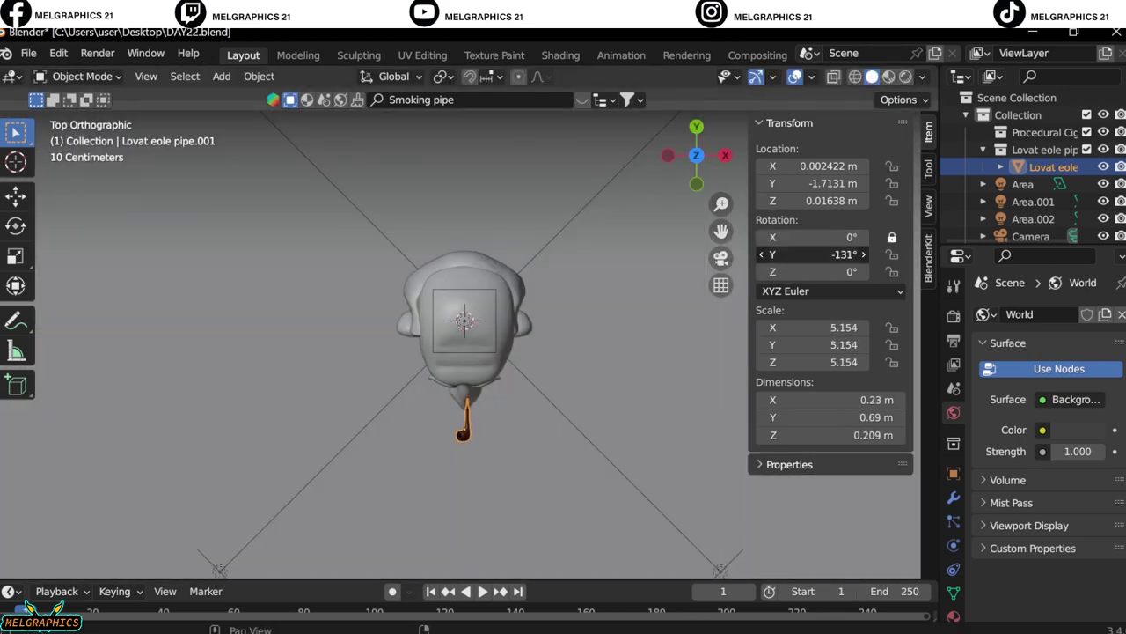
click(817, 255)
middle_drag(528, 352, 616, 334)
click(848, 254)
text(-9)
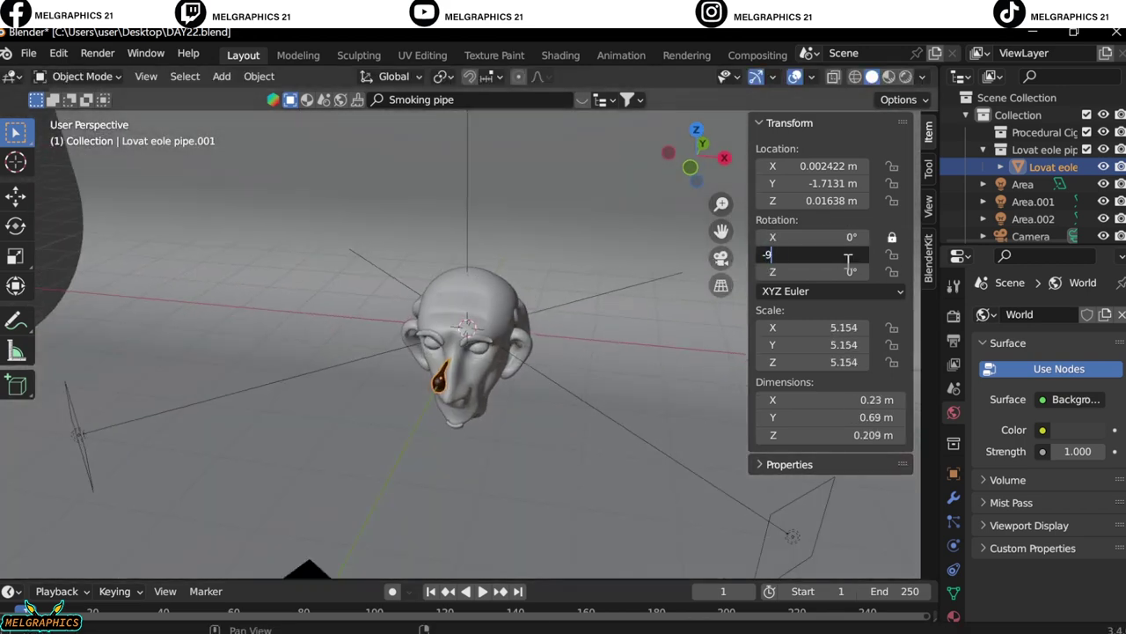
text(0)
key(Return)
Move the pipe vertically along Z so it sits at the mouth
key(KP_3)
scroll(457, 370, up, 3)
key(g)
key(z)
click(410, 493)
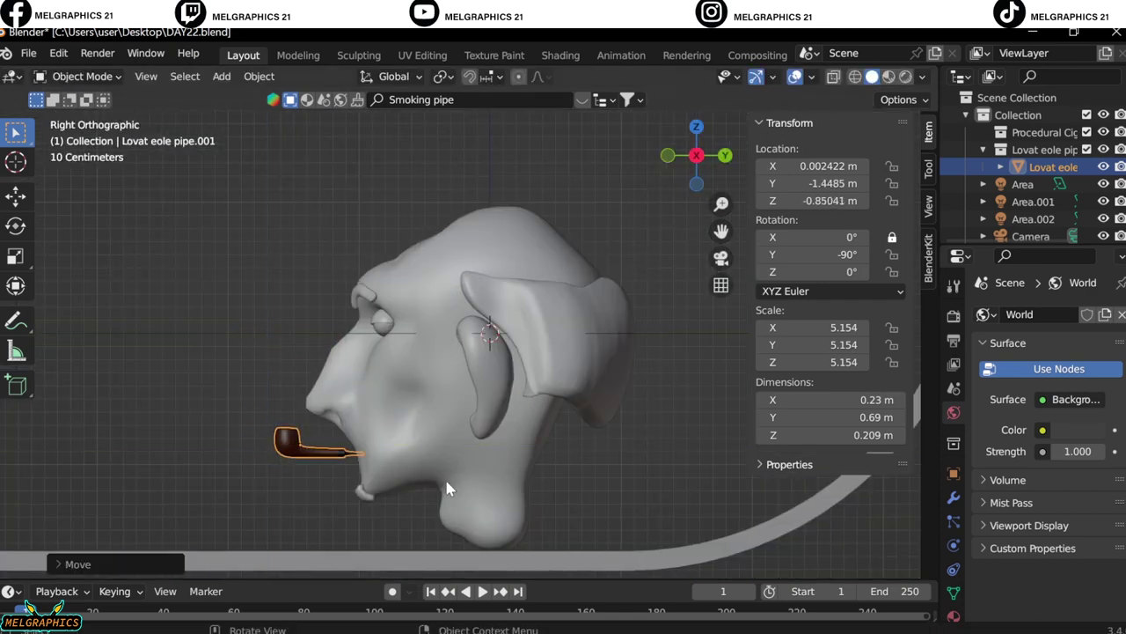
middle_drag(448, 489, 505, 469)
key(g)
key(z)
click(516, 465)
Tilt the pipe around Z and nudge it along X and Y
mouse_move(818, 271)
mouse_down()
mouse_move(791, 271)
mouse_move(805, 271)
mouse_up()
key(KP_1)
key(g)
key(x)
click(439, 453)
middle_drag(440, 453, 528, 449)
key(KP_3)
key(g)
key(y)
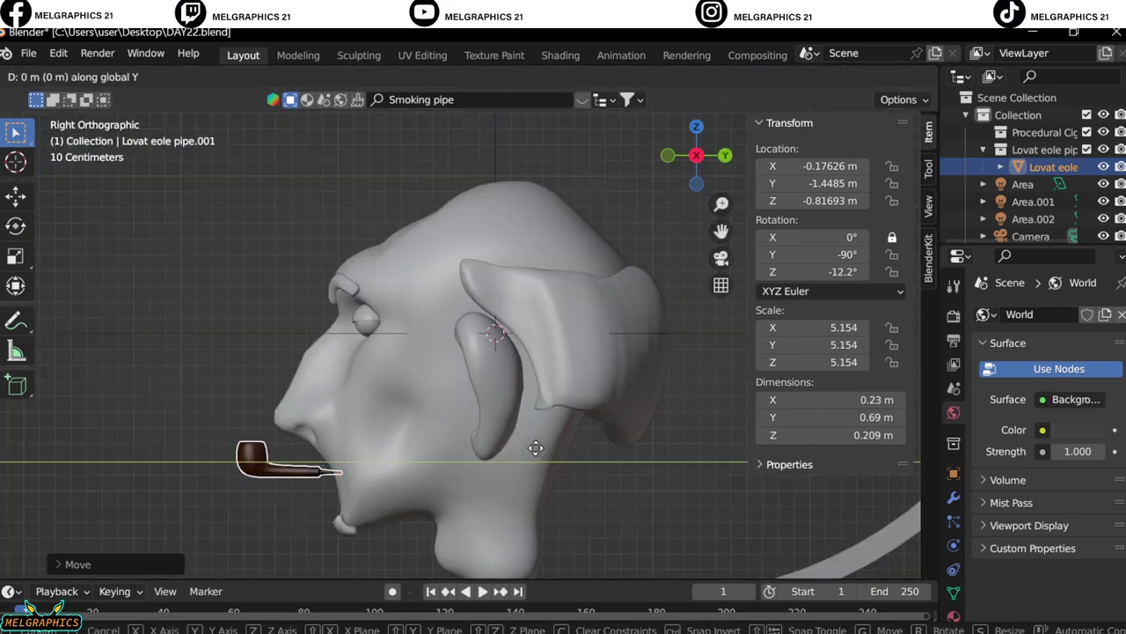
click(535, 448)
Angle the pipe to -23° on Z, shift it along X, and save DAY22.blend
key(KP_1)
drag(818, 271, 792, 271)
key(g)
key(x)
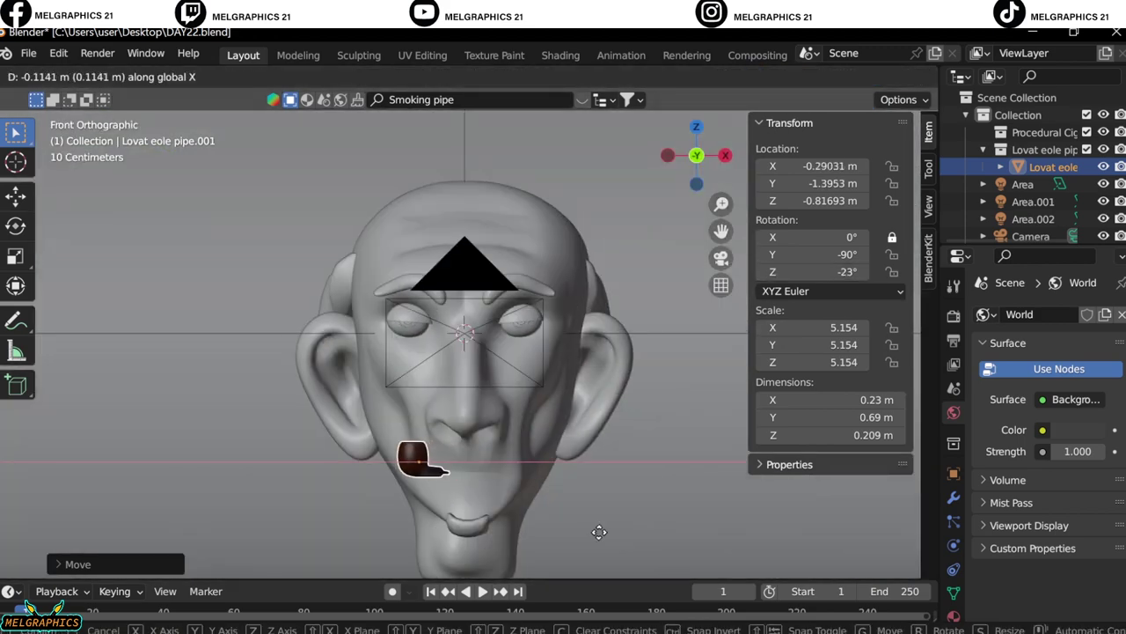
click(598, 532)
middle_drag(599, 532, 593, 538)
click(29, 52)
click(49, 163)
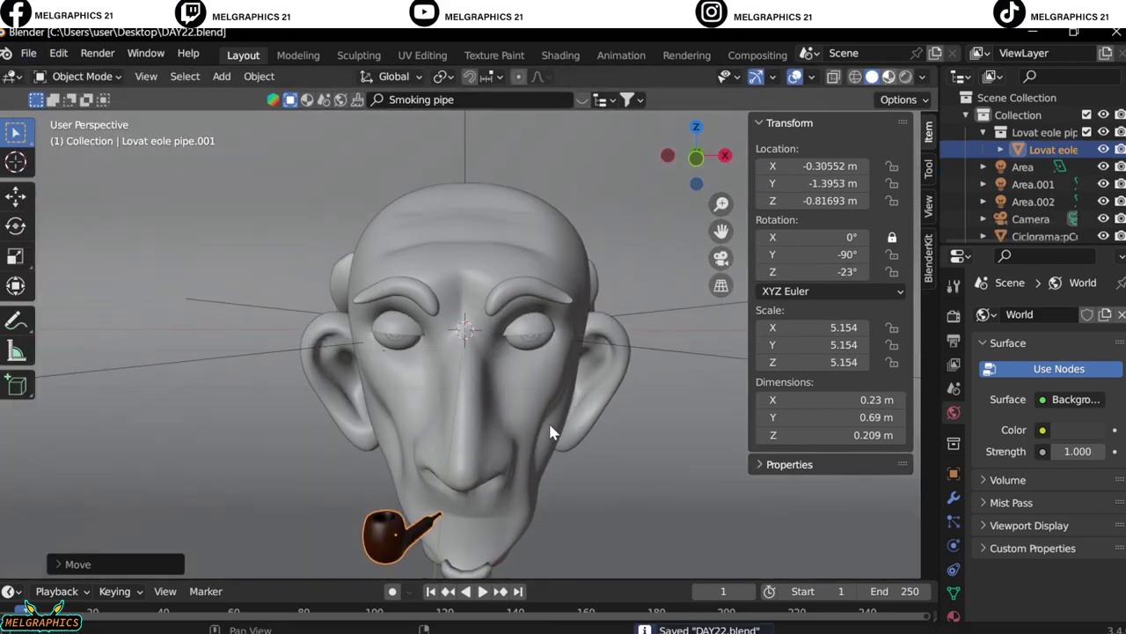
Switch the viewport shading to show the scene's material colours
key(z)
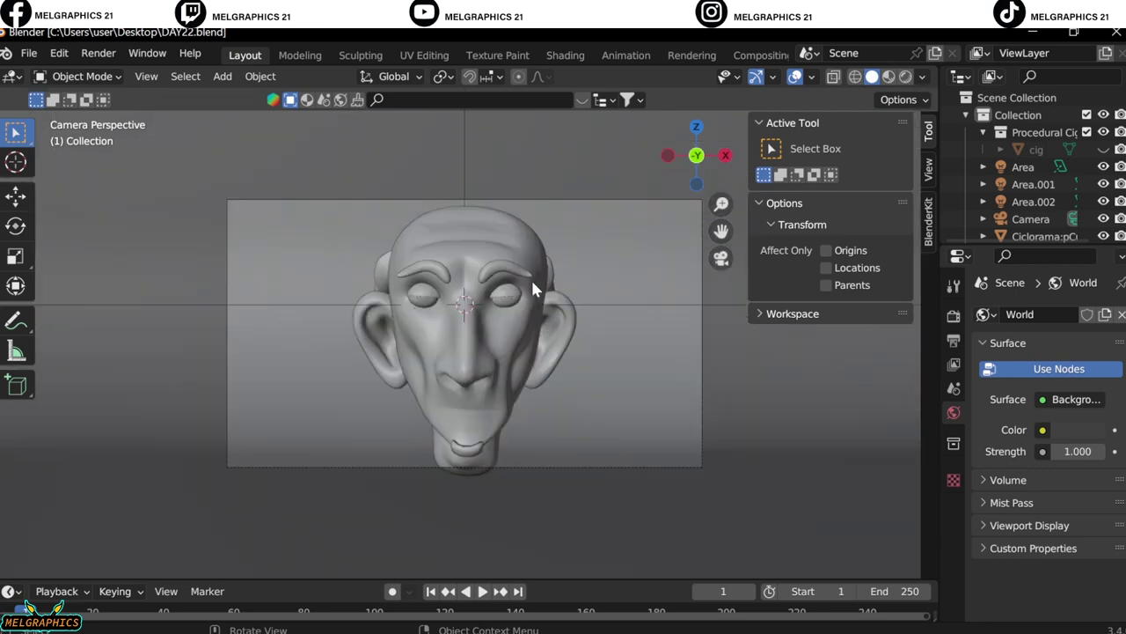
Search BlenderKit for 'smoking pipe' and download the Lovat eole Smoking Pipe
middle_drag(530, 277, 457, 326)
click(414, 99)
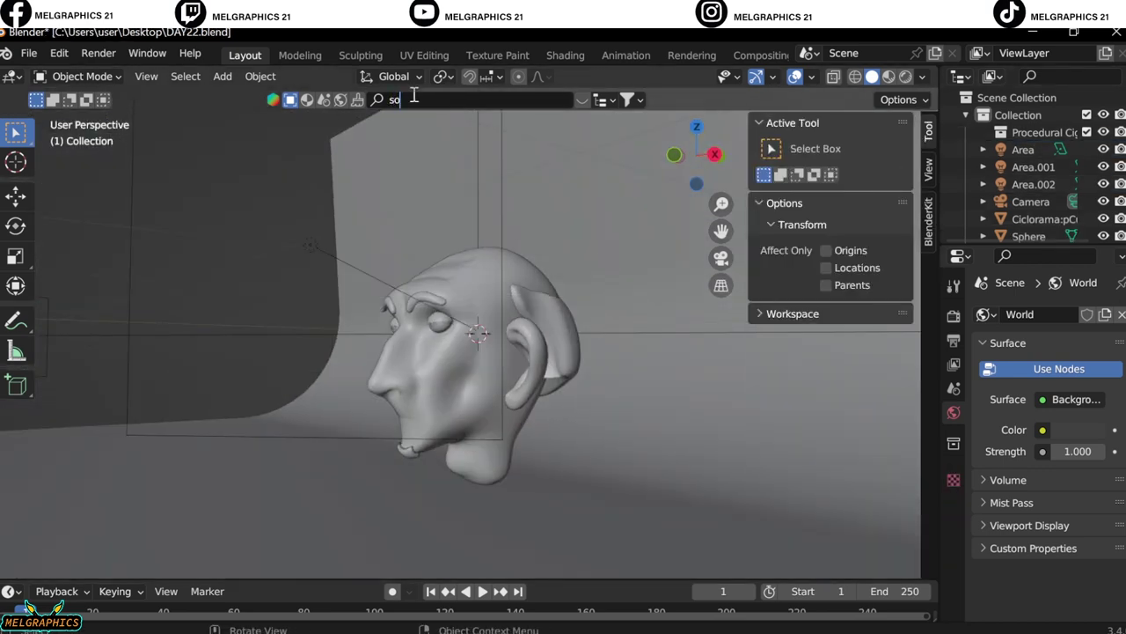
text(smoking pipe)
key(Return)
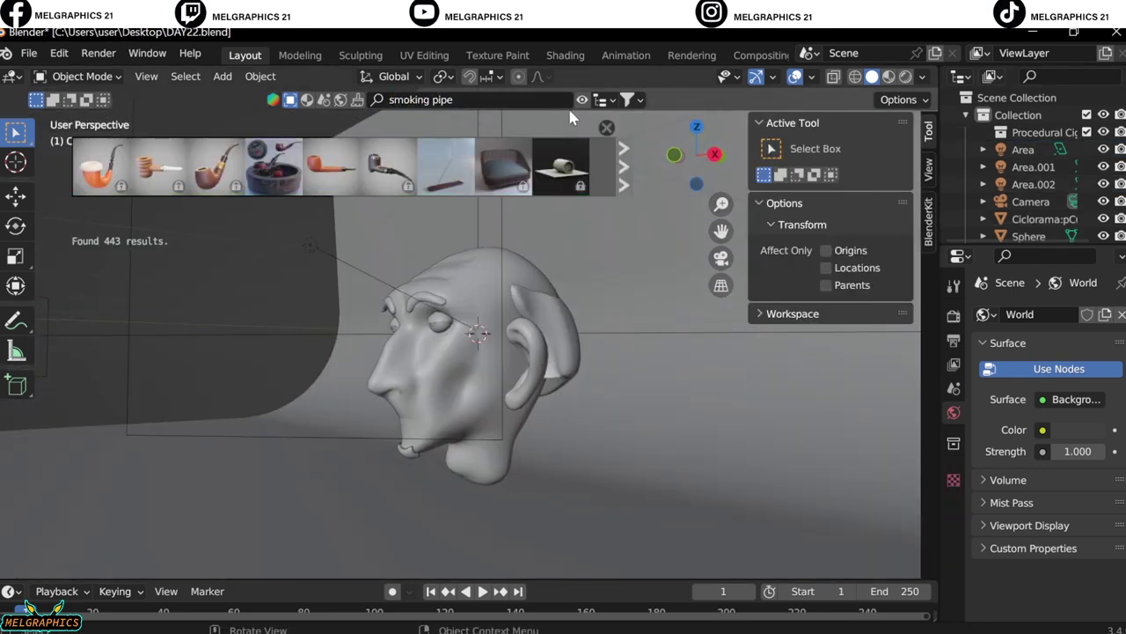
mouse_move(98, 166)
click(352, 172)
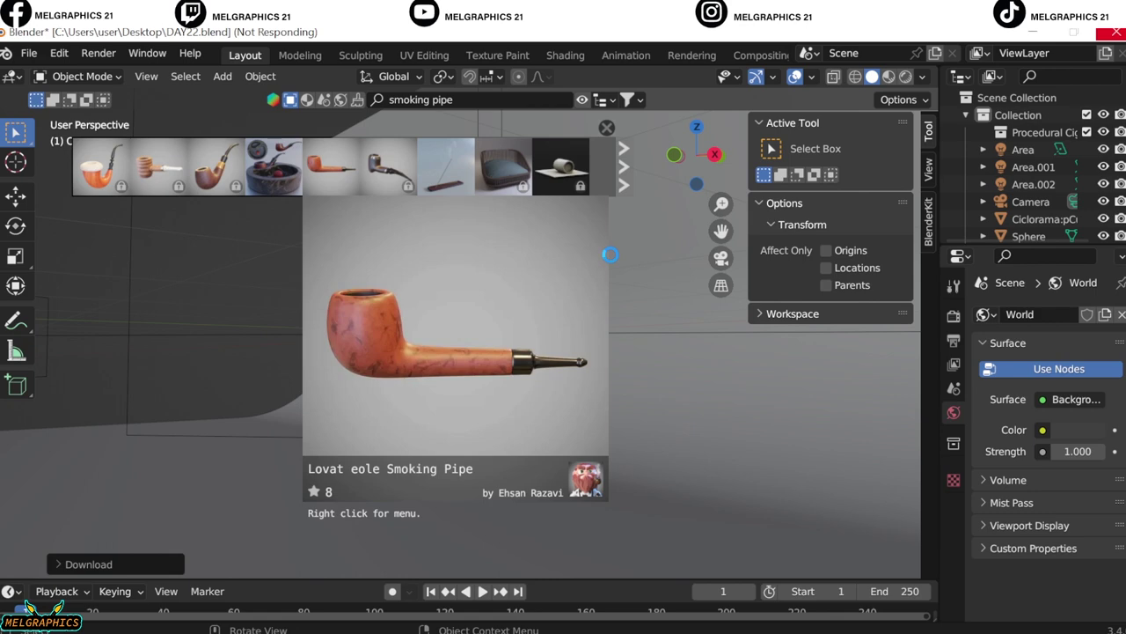
Move the new pipe along Y and scale it to 5.803
key(KP_3)
key(g)
key(y)
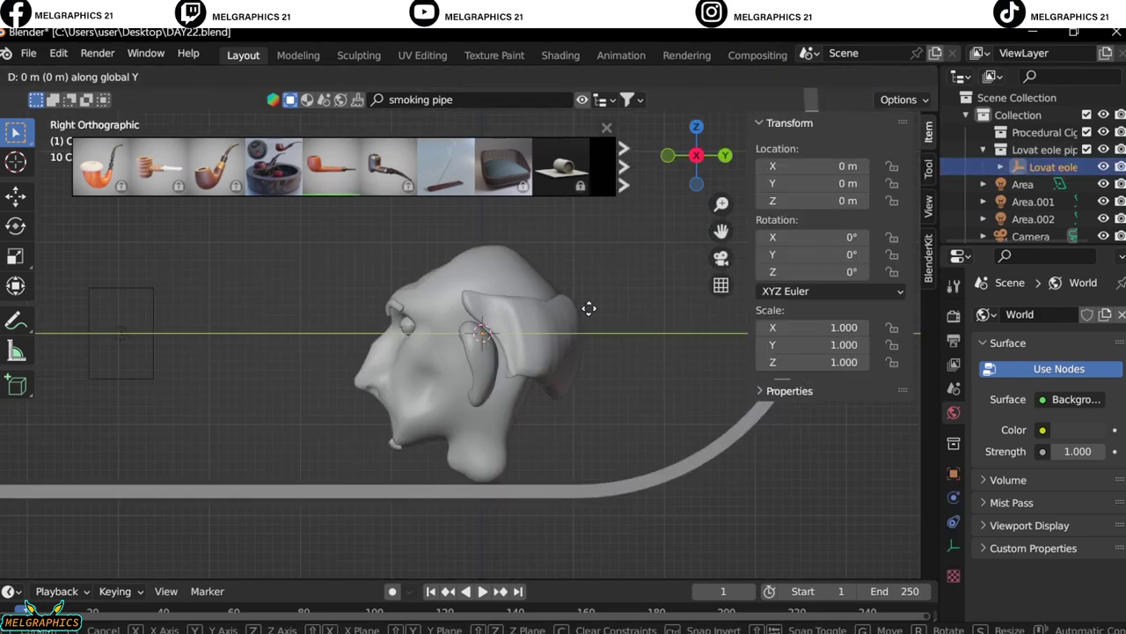
key(Return)
key(s)
key(Return)
key(g)
key(y)
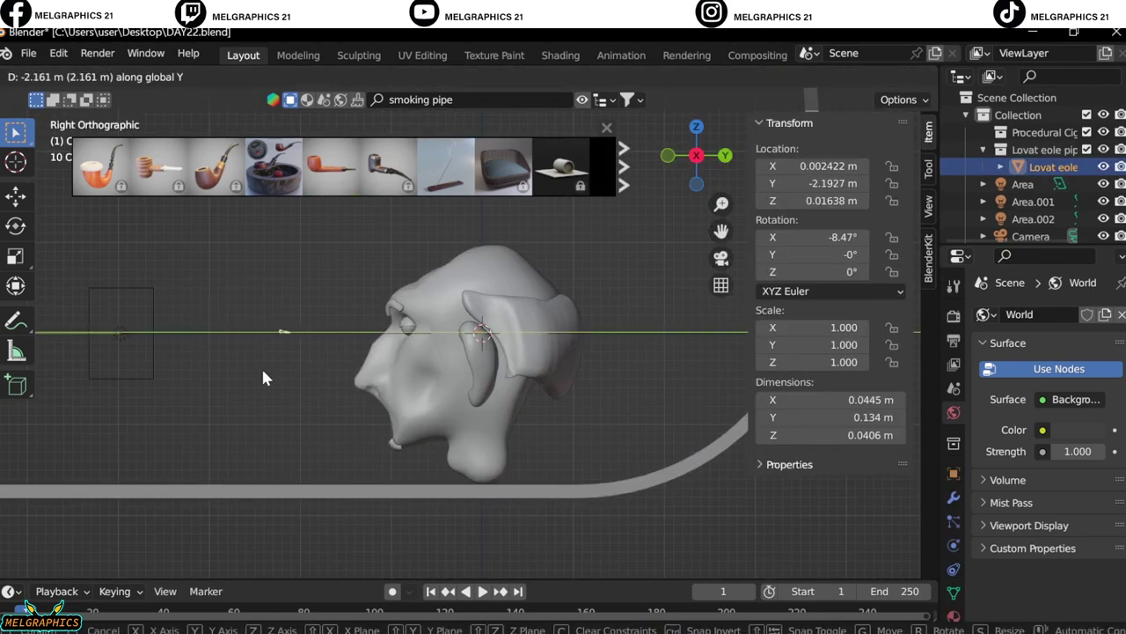
key(Return)
key(s)
click(464, 498)
Set the pipe's Y rotation to -90° and slide it along Y to the mouth
double_click(827, 254)
text(-90gz)
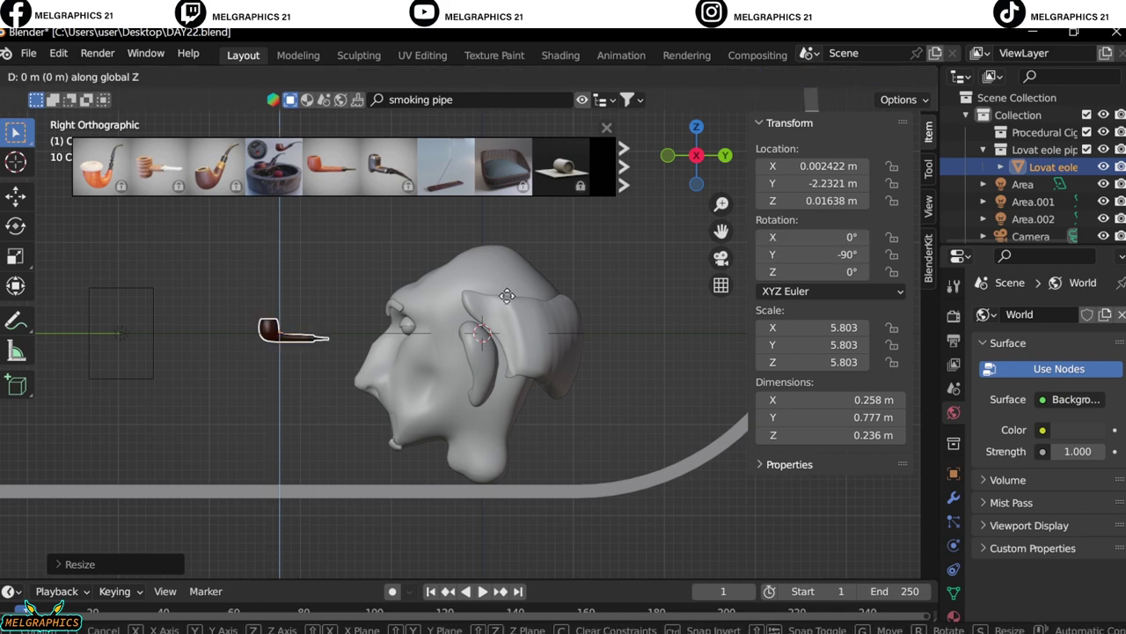
click(530, 378)
key(g)
key(y)
click(593, 359)
Angle the pipe to -18.1° around Z and shift it sideways
key(KP_1)
scroll(578, 480, up, 5)
key(r)
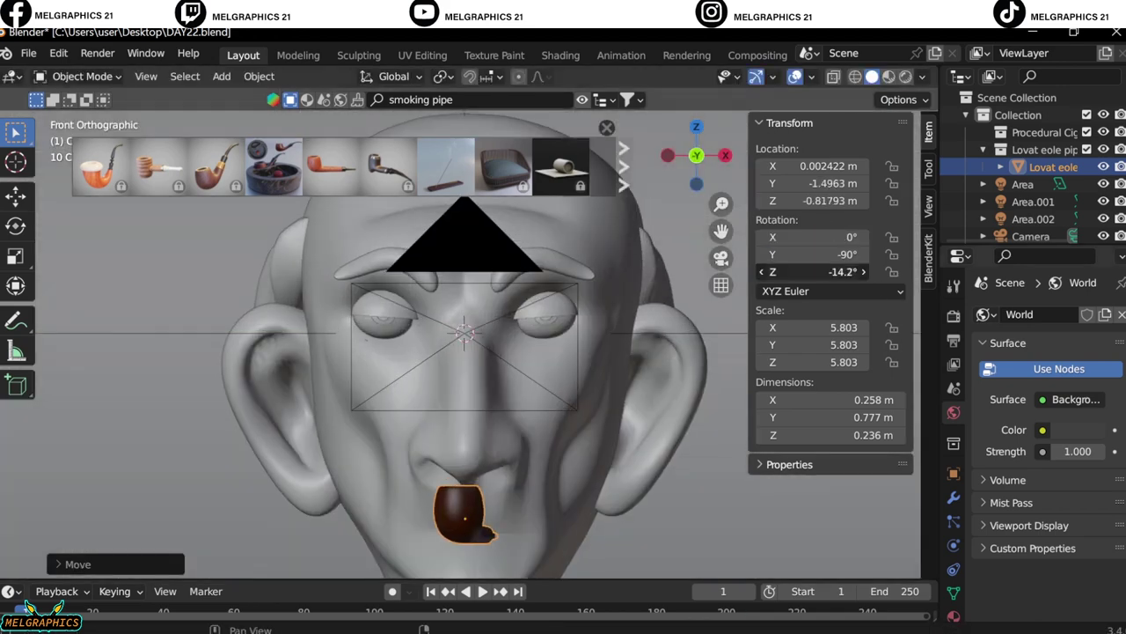
key(g)
click(510, 466)
Nudge the pipe along Y to fit the mouth and save the blend file
key(KP_3)
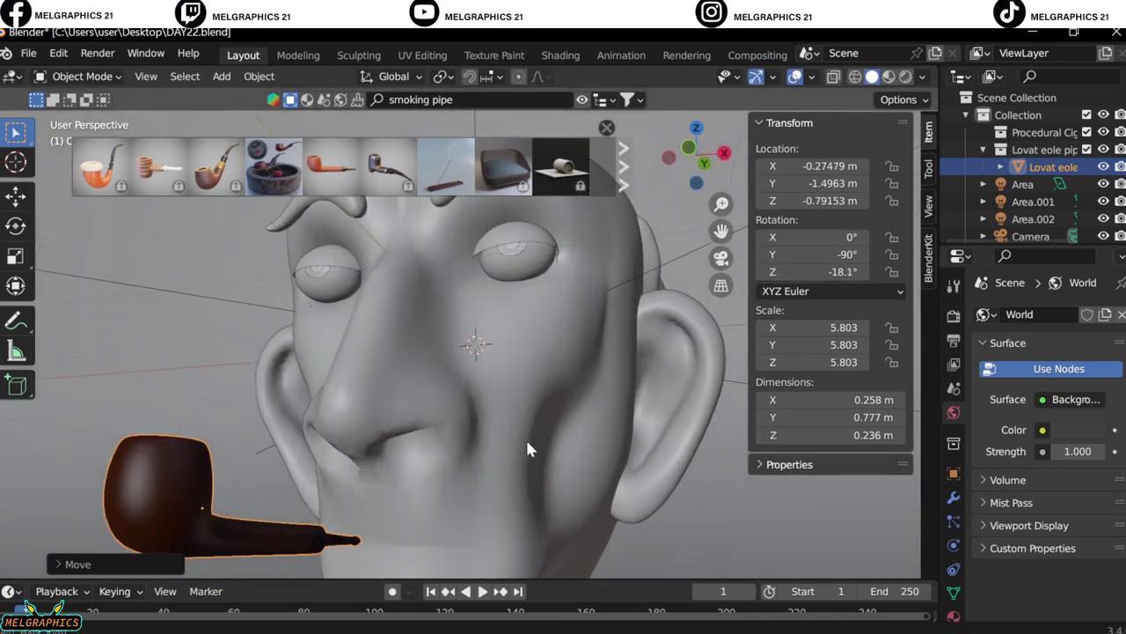
key(g)
key(y)
click(432, 420)
middle_drag(432, 420, 541, 413)
key(KP_1)
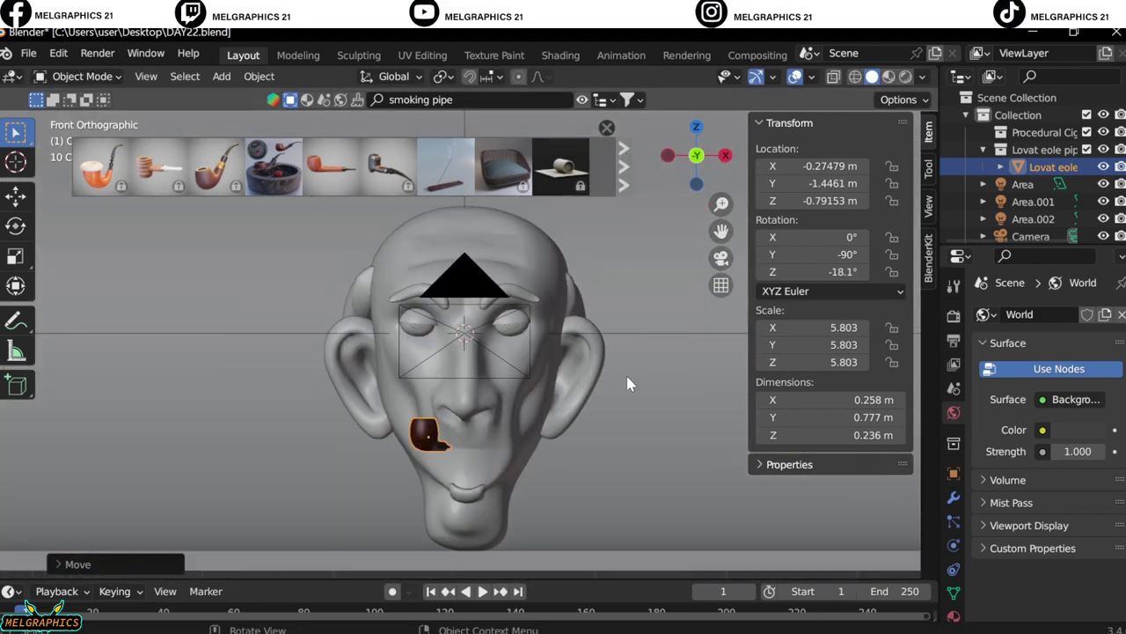
click(28, 52)
click(53, 164)
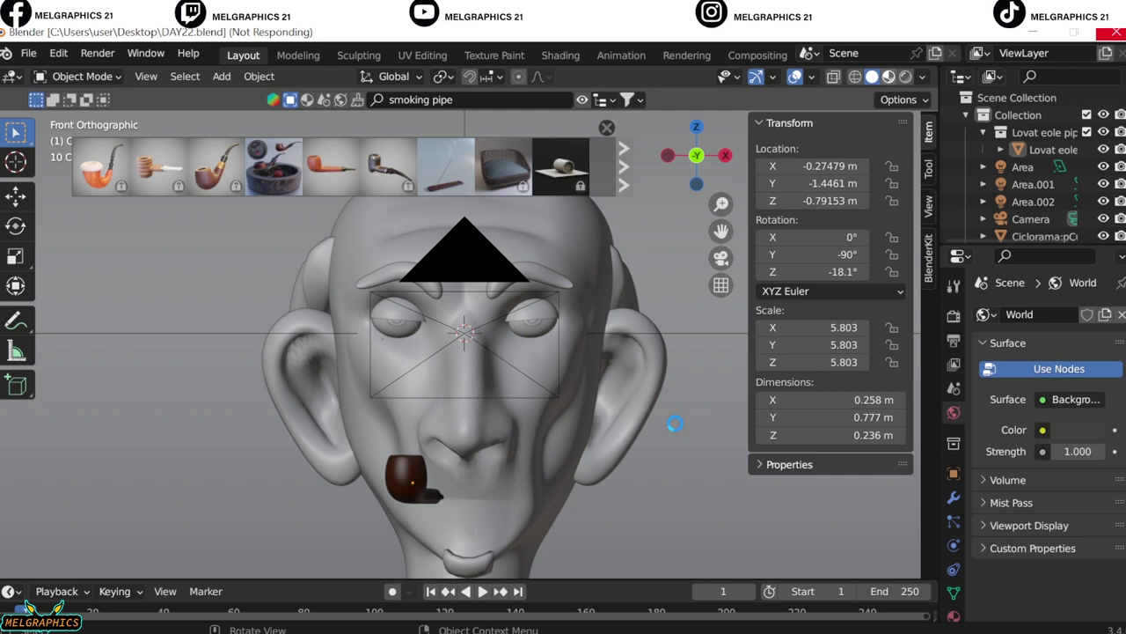
Click in the right-hand panel once Blender becomes responsive again
click(1033, 183)
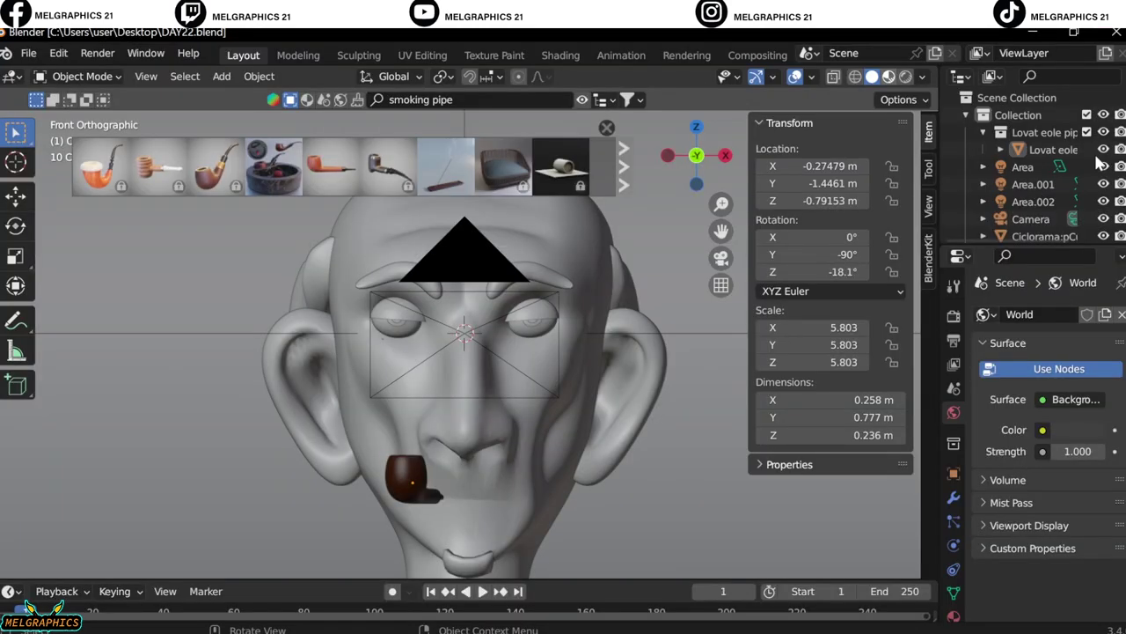
Select the backdrop and set its base colour to green
scroll(664, 391, down, 4)
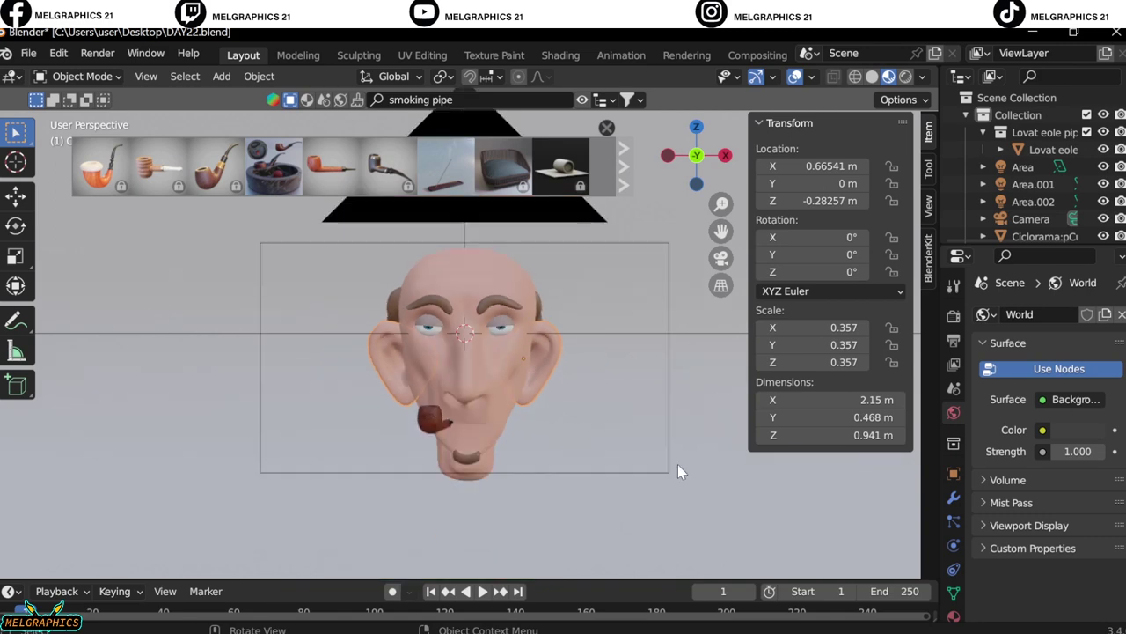
click(678, 464)
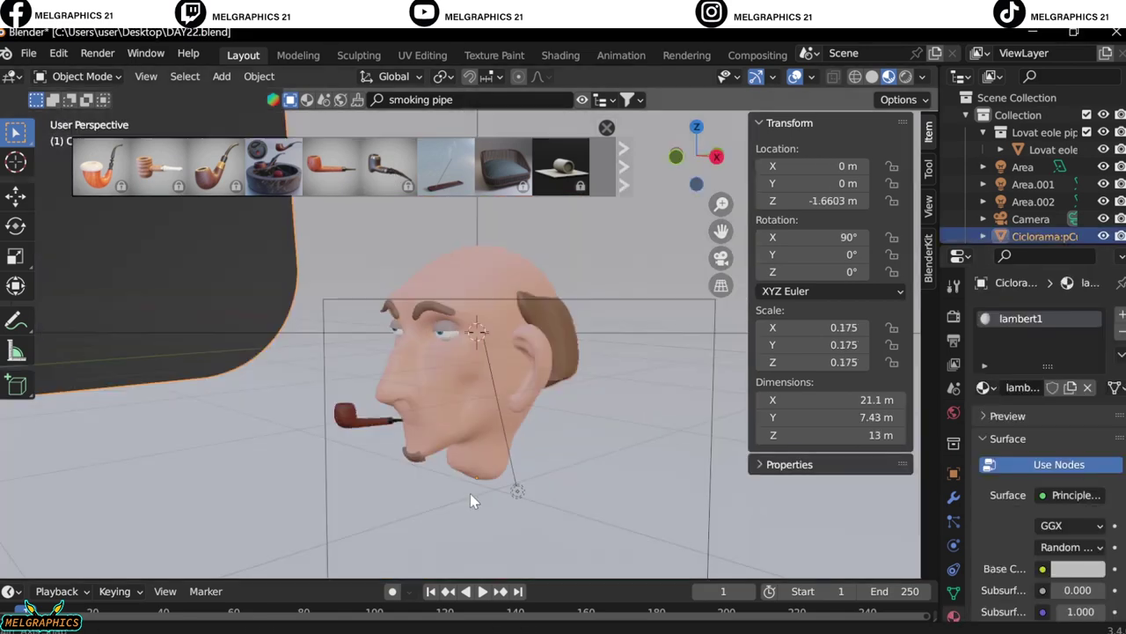
click(1078, 569)
click(998, 378)
Look through the scene camera and save the blend file
key(KP_0)
scroll(543, 383, down, 4)
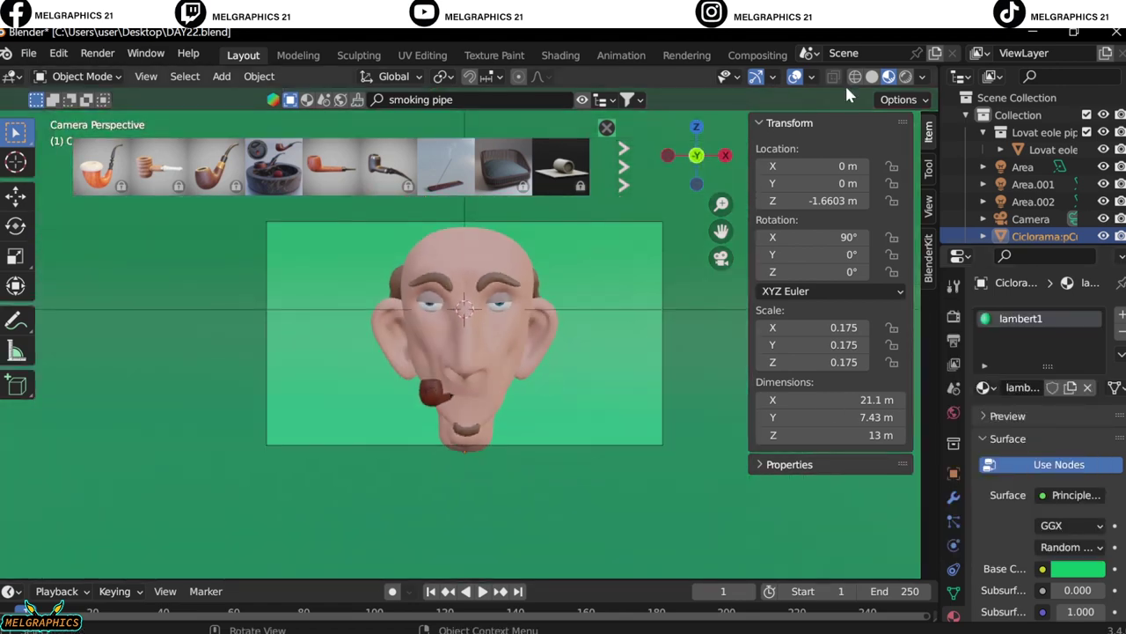
click(28, 53)
click(63, 163)
Change the backdrop's base colour to purple
middle_drag(722, 308, 613, 355)
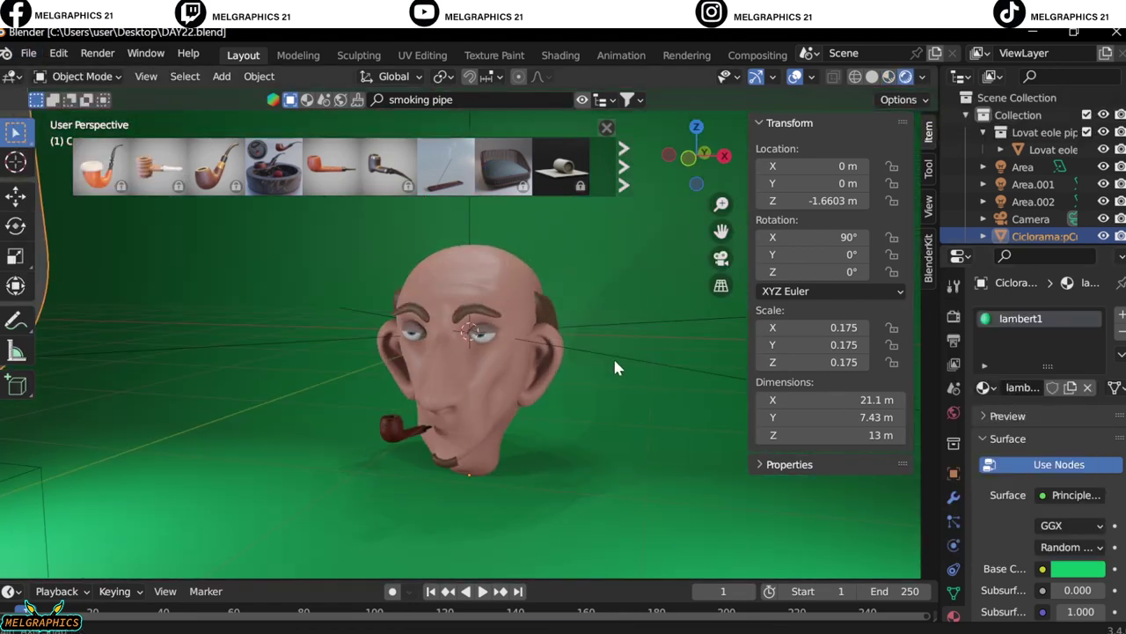
key(KP_0)
scroll(446, 331, up, 2)
click(1078, 569)
click(1043, 413)
Render an image from the camera and close the render result
click(97, 53)
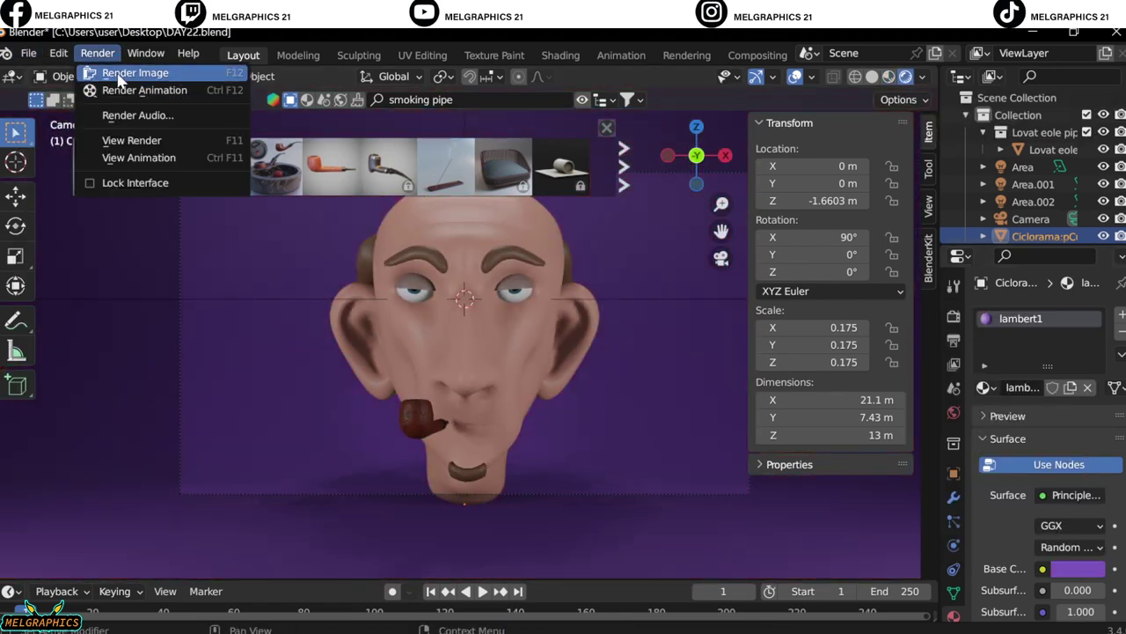
click(114, 71)
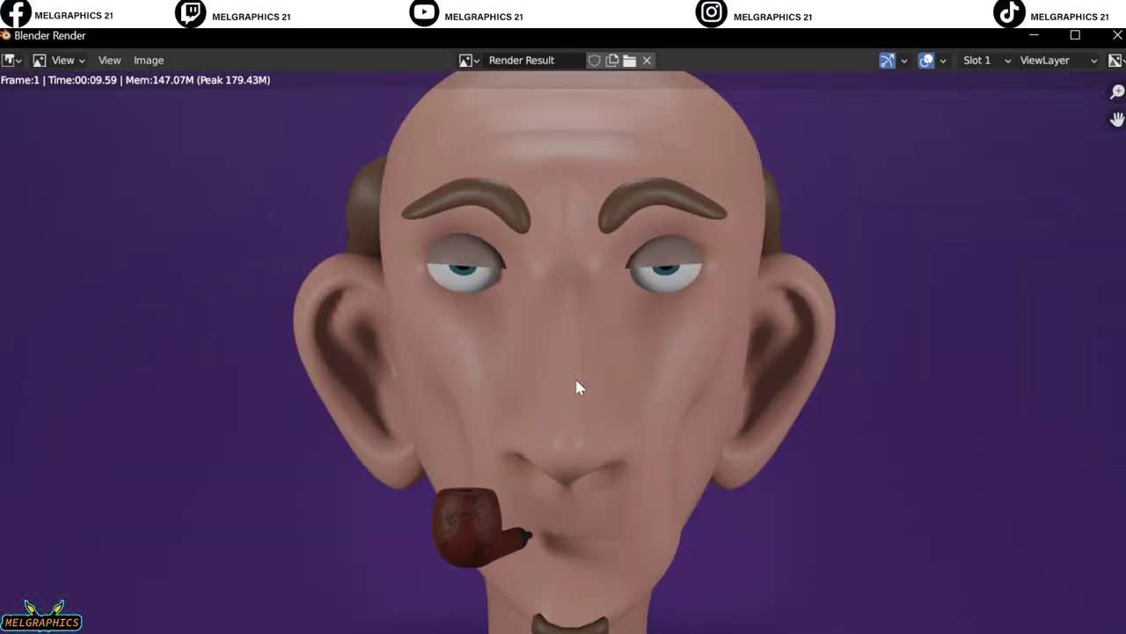
scroll(574, 375, down, 2)
click(1117, 36)
Select the Area light from the top view, then look through the scene camera
key(KP_7)
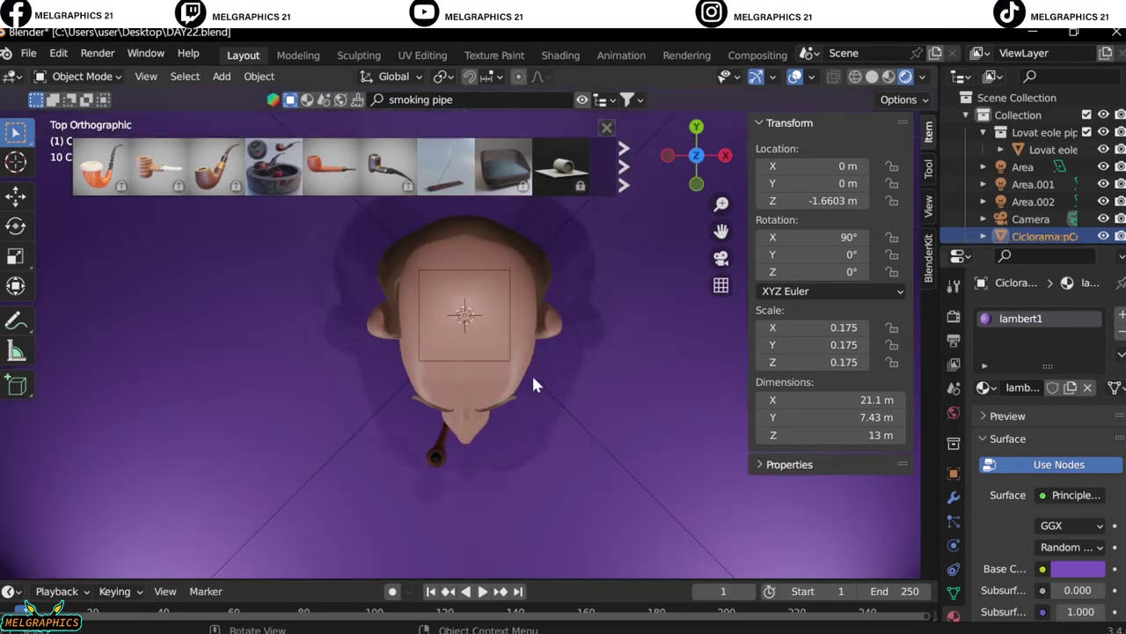
click(533, 378)
key(KP_0)
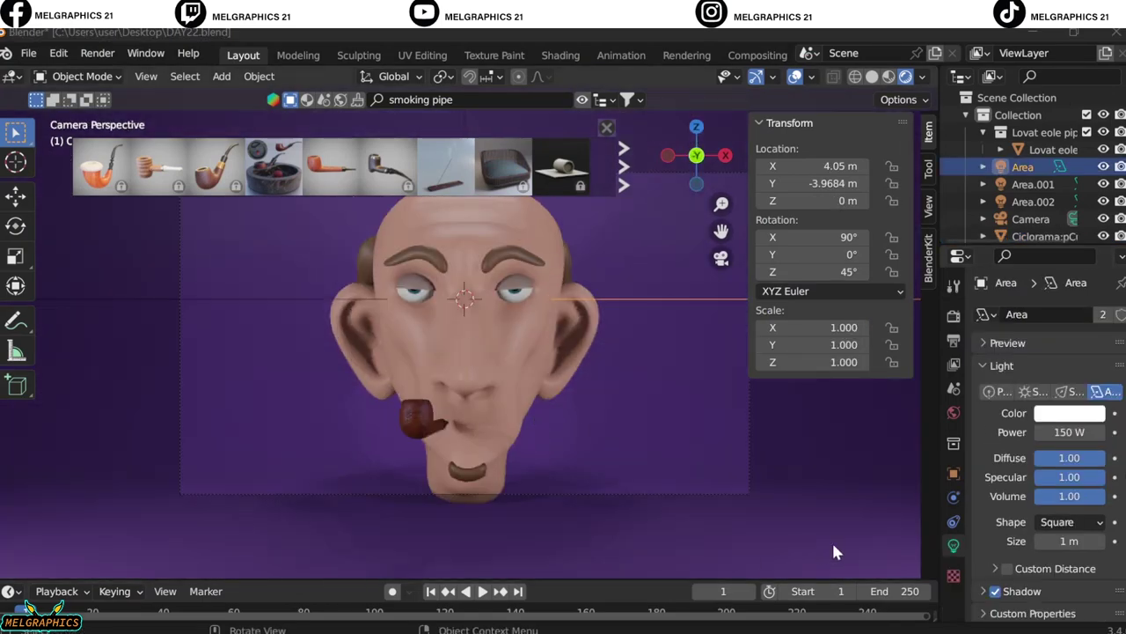